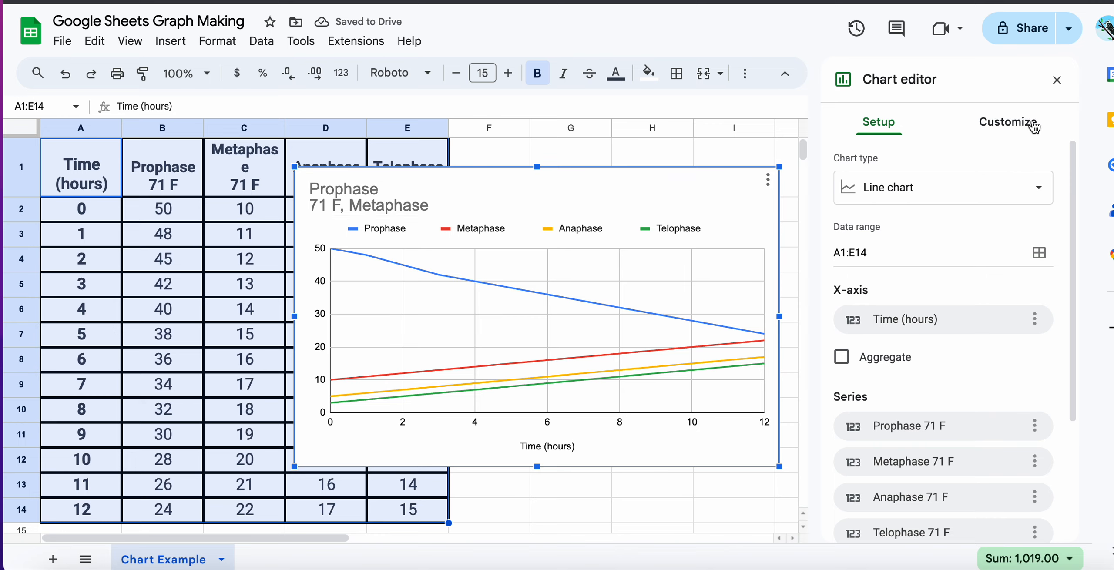
Set the line chart's font to Georgia and its border color to black.
{"action": "left_click", "coordinate": [1027, 124]}
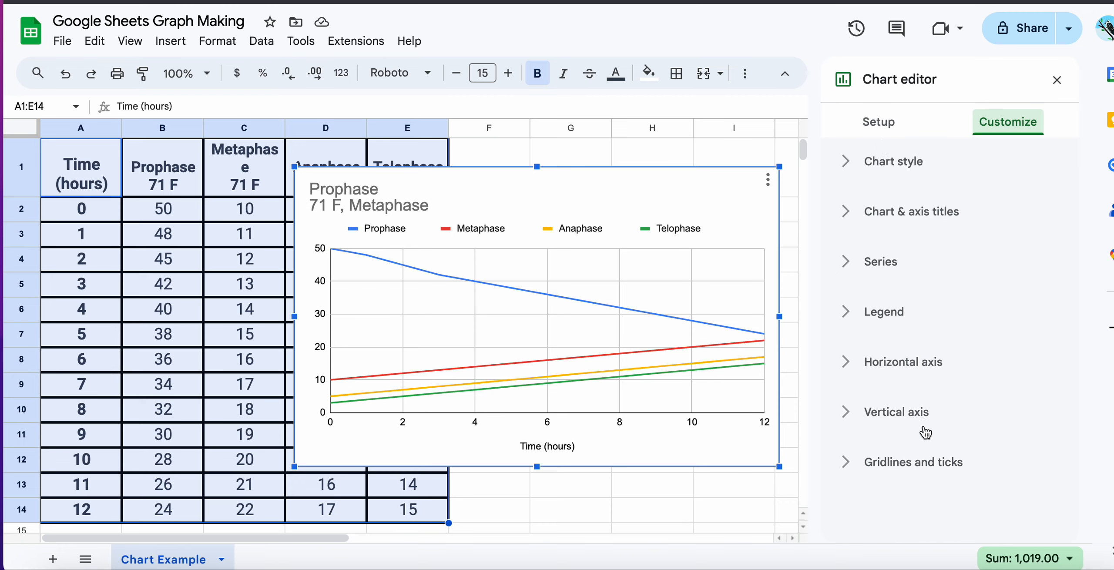
{"action": "left_click", "coordinate": [845, 163]}
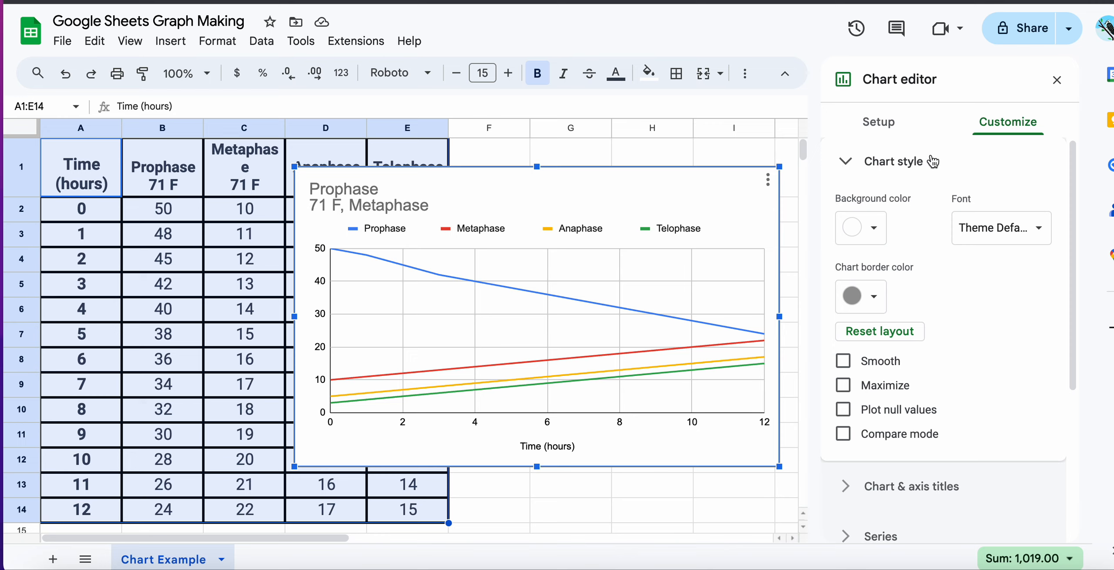
{"action": "left_click", "coordinate": [848, 165]}
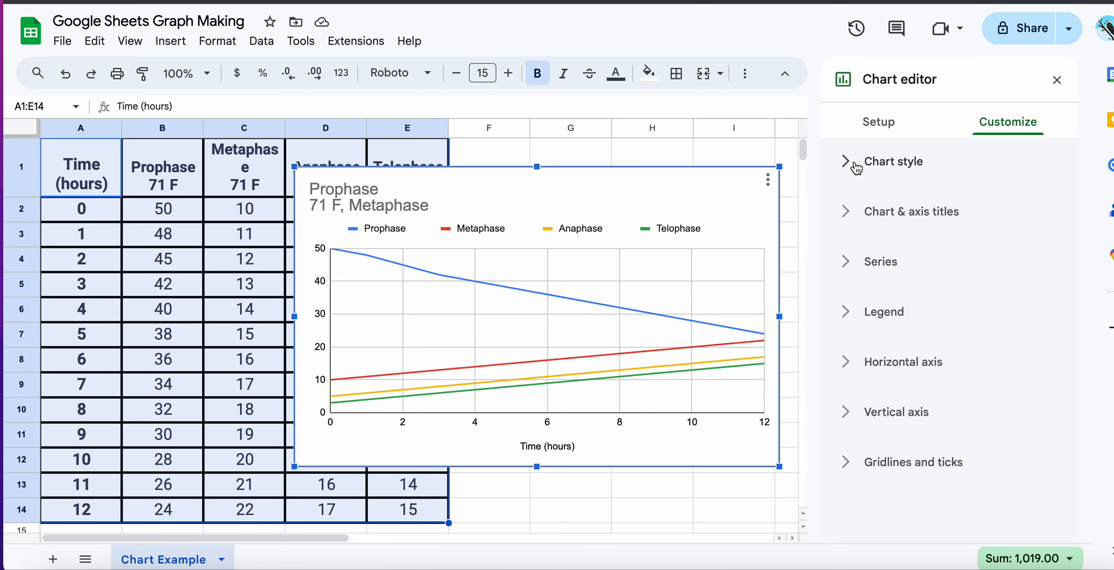
{"action": "left_click", "coordinate": [853, 167]}
{"action": "left_click", "coordinate": [967, 227]}
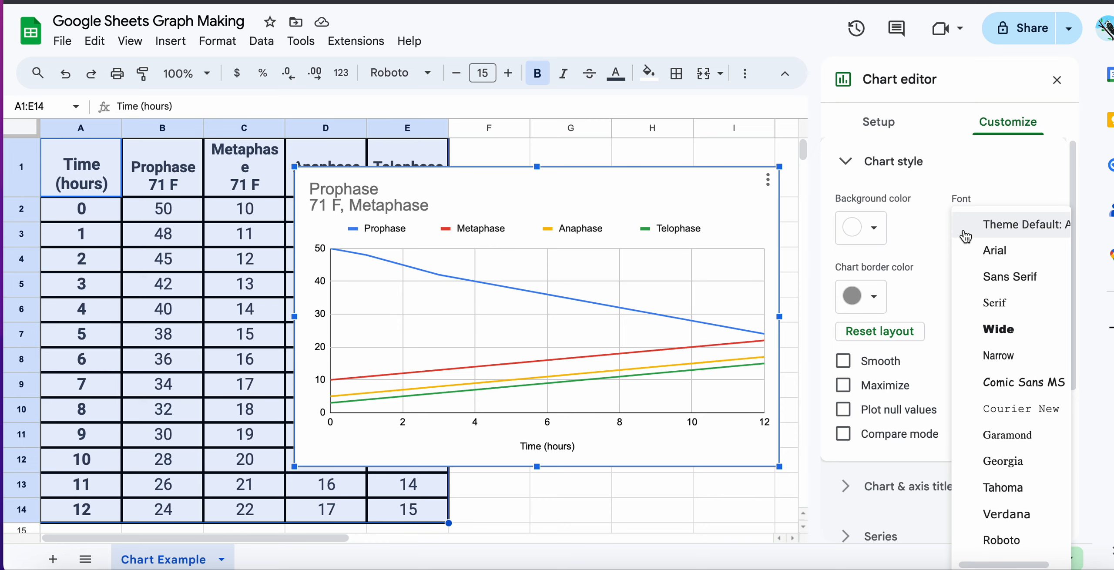
{"action": "left_click", "coordinate": [945, 207]}
{"action": "left_click", "coordinate": [1002, 238]}
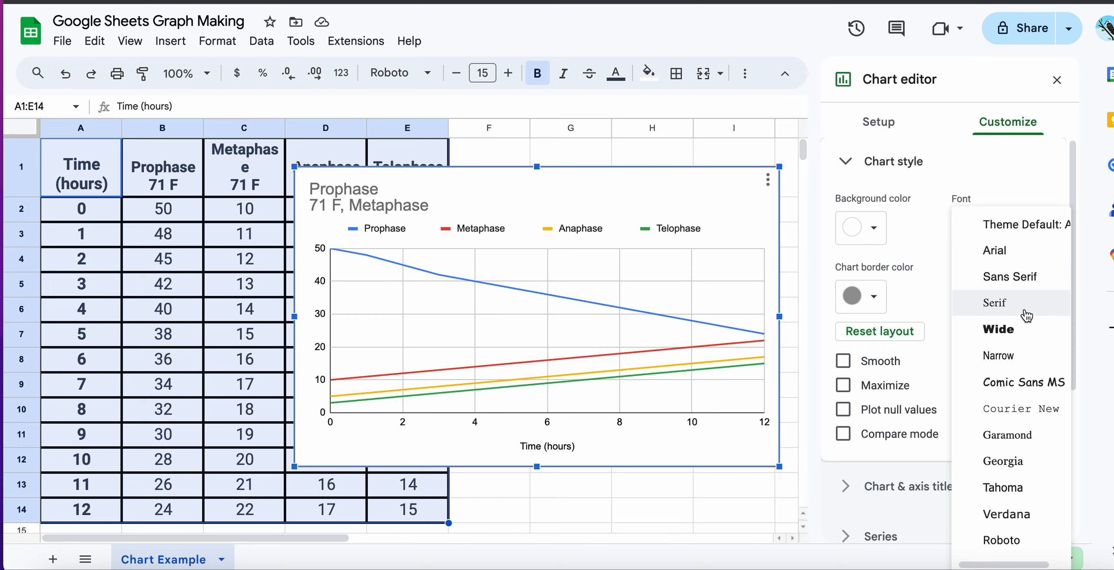
{"action": "left_click", "coordinate": [1032, 460]}
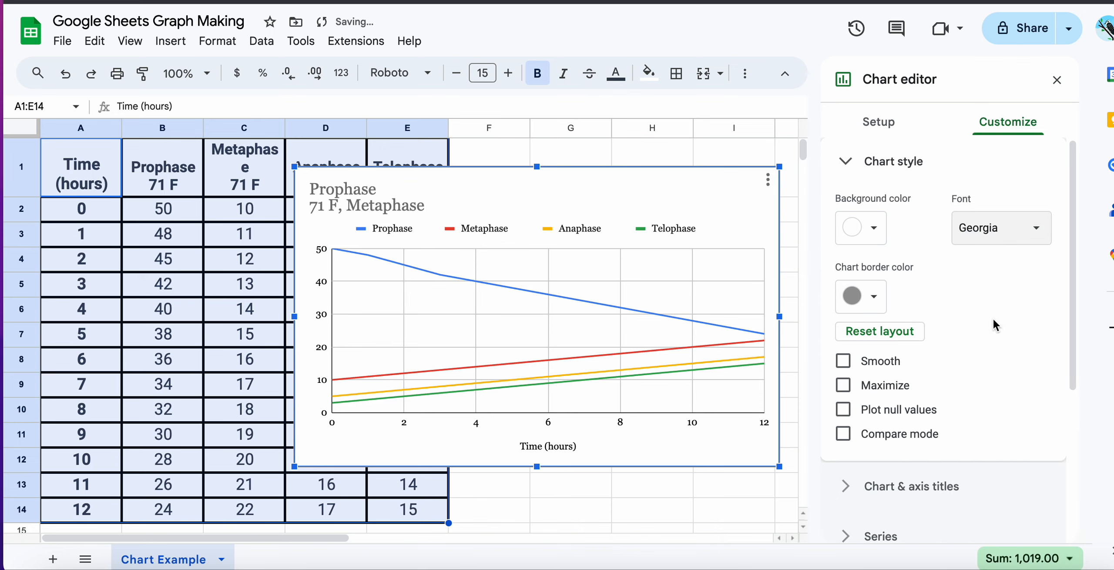
{"action": "left_click", "coordinate": [866, 306]}
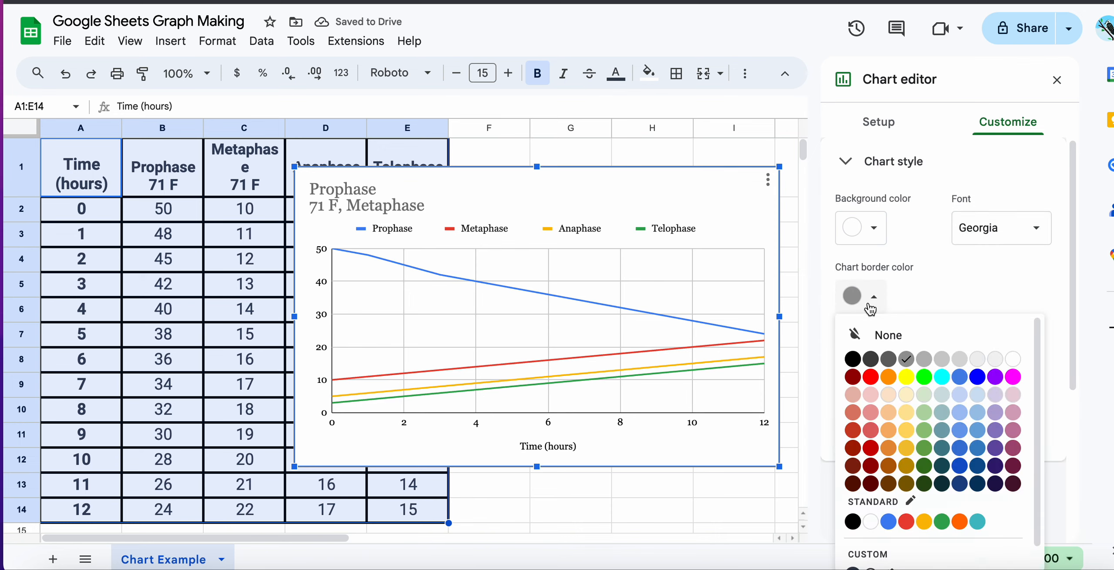
{"action": "left_click", "coordinate": [854, 359]}
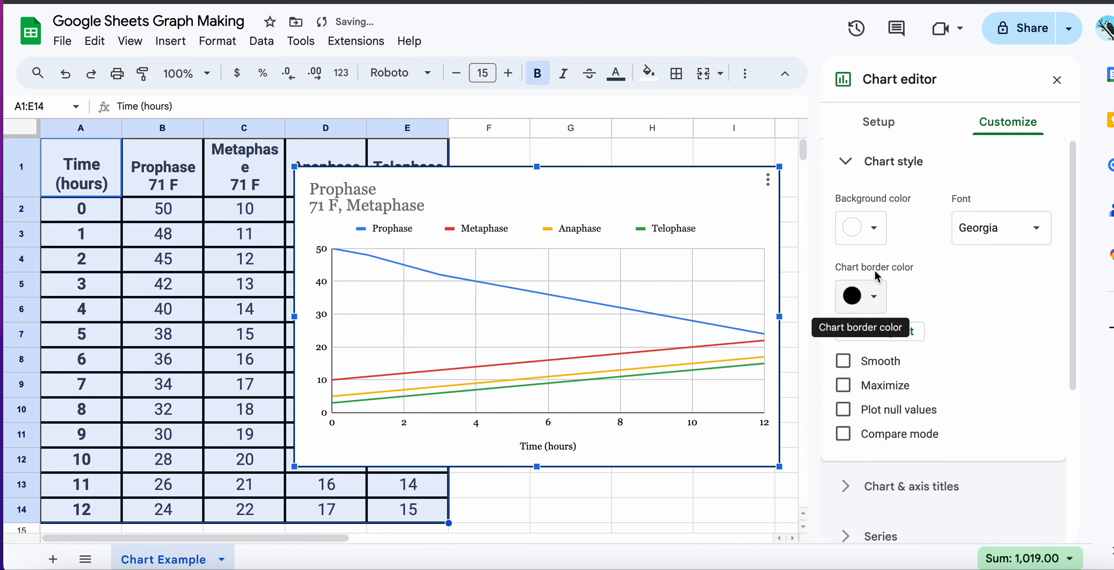
Try two light gray shades as the chart's background color, ending on white.
{"action": "left_click", "coordinate": [873, 230]}
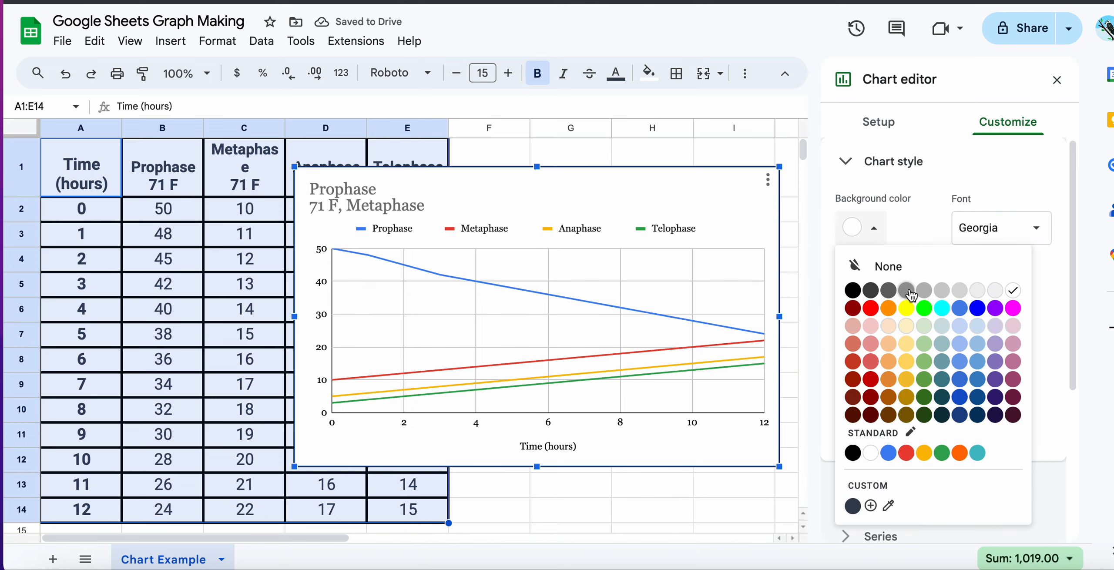
{"action": "left_click", "coordinate": [953, 289]}
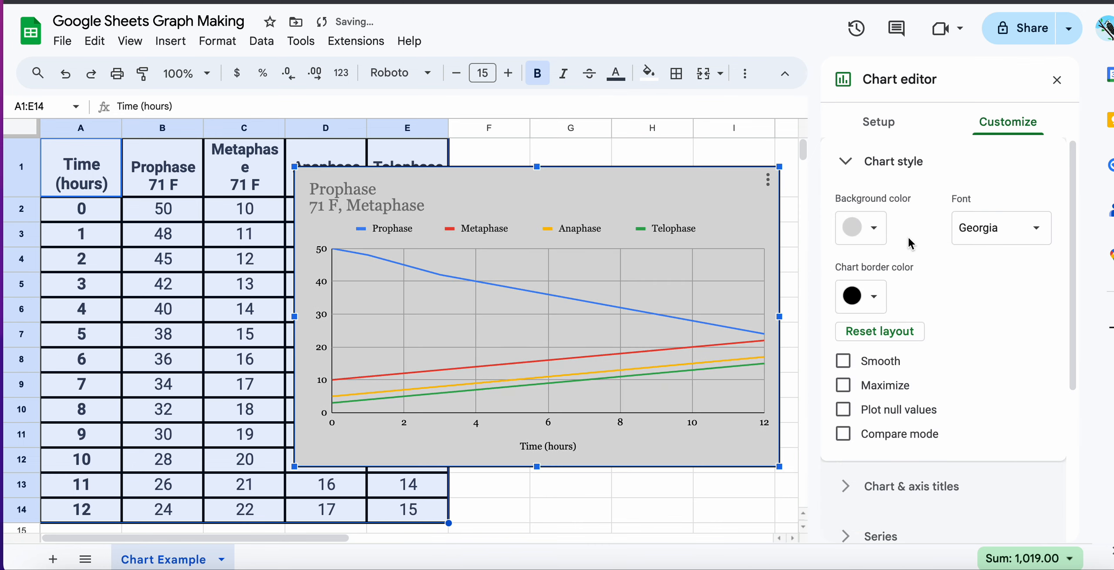
{"action": "left_click", "coordinate": [873, 229]}
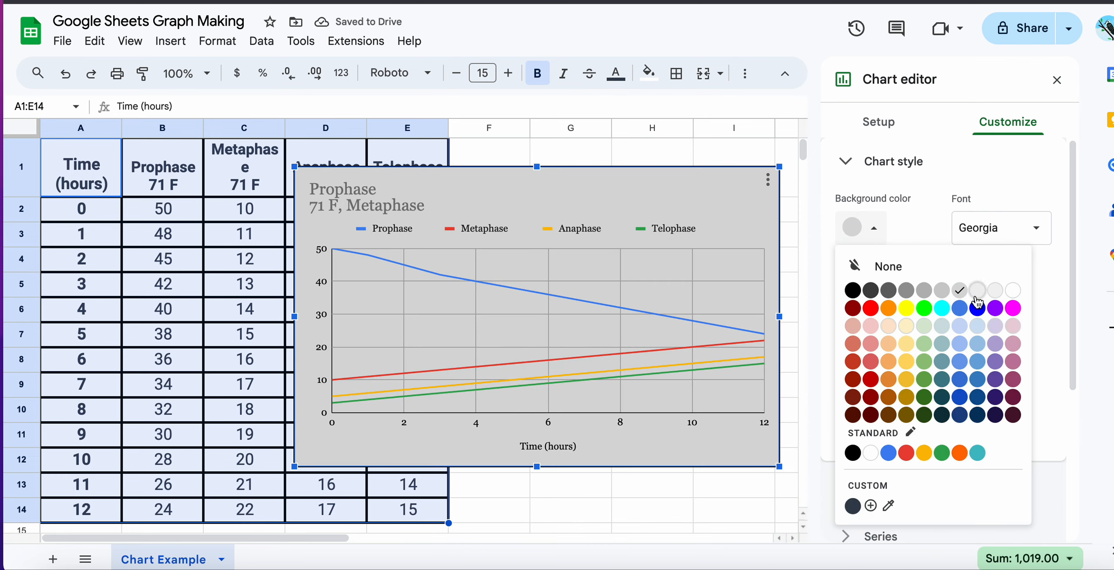
{"action": "left_click", "coordinate": [995, 291]}
{"action": "left_click", "coordinate": [868, 238]}
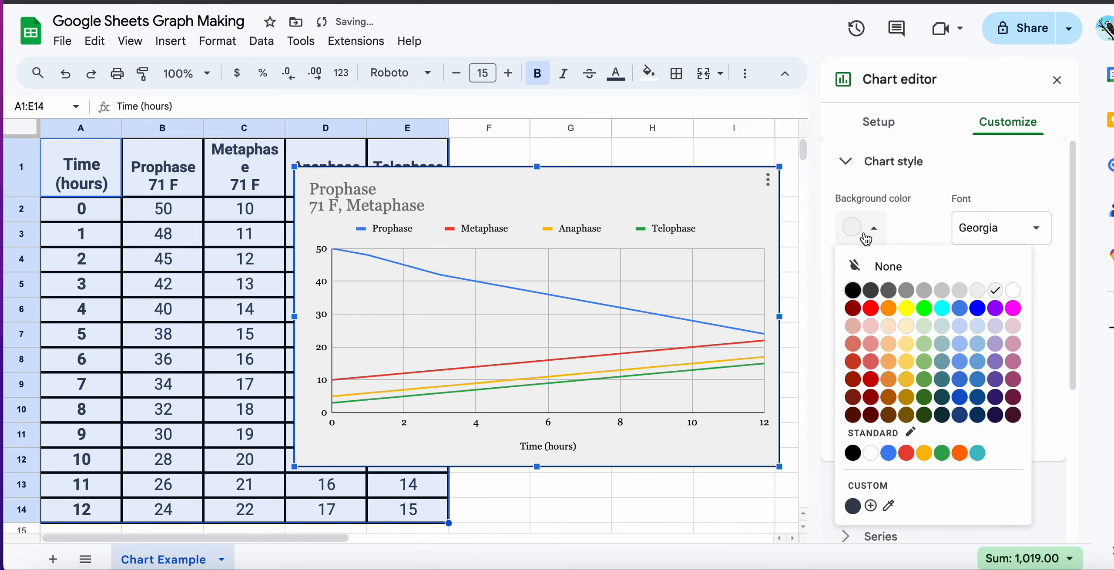
{"action": "left_click", "coordinate": [1015, 292]}
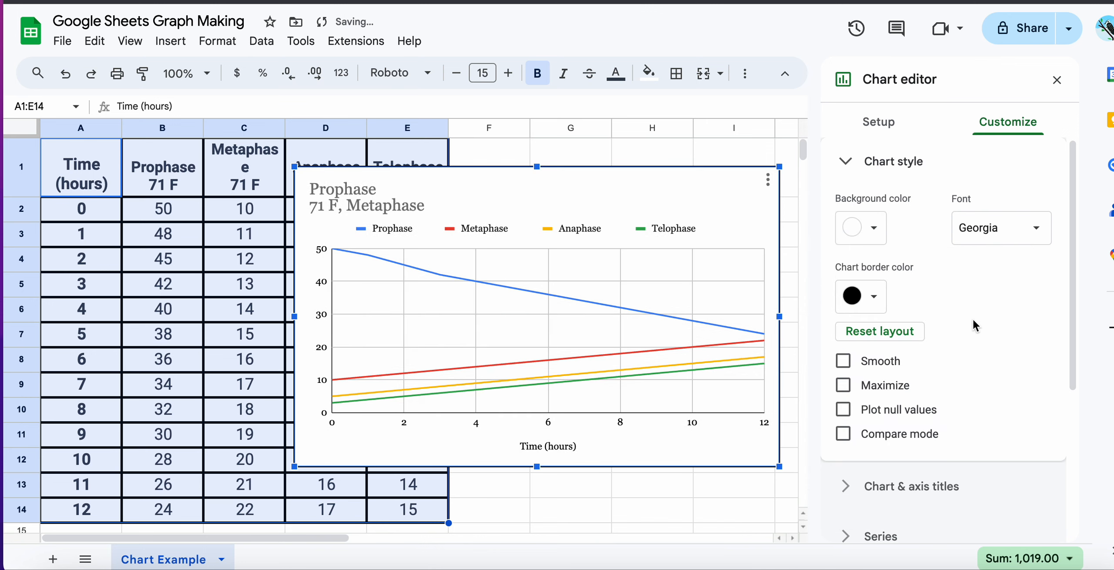
Replace the chart title text with "Rate of Mitosis".
{"action": "left_click", "coordinate": [846, 163]}
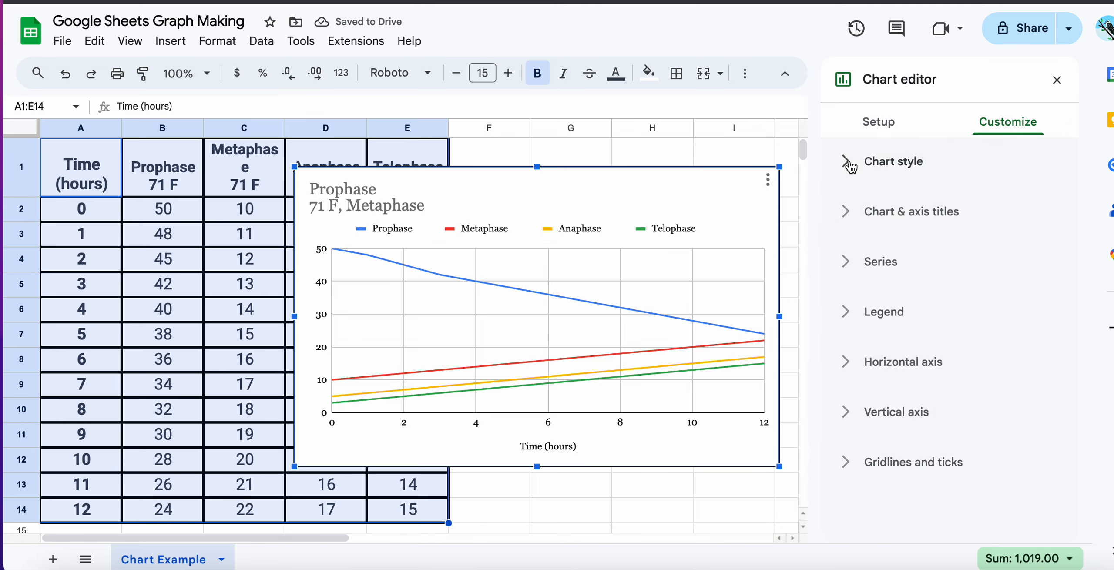
{"action": "left_click", "coordinate": [846, 211]}
{"action": "left_click", "coordinate": [863, 261]}
{"action": "left_click", "coordinate": [861, 254]}
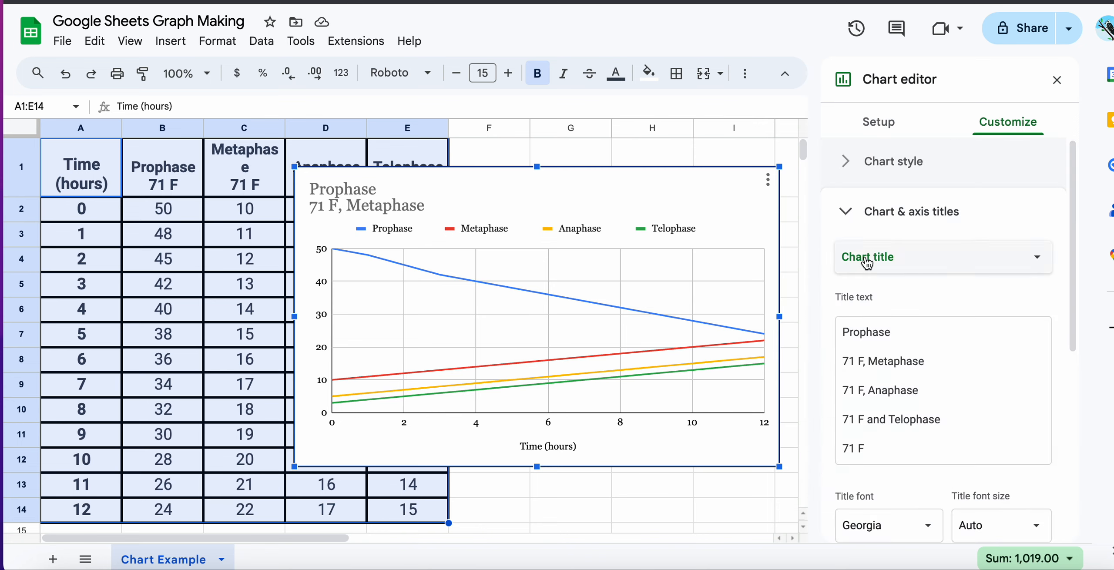
{"action": "left_click_drag", "start_coordinate": [839, 333], "coordinate": [1044, 401]}
{"action": "key", "text": "BackSpace"}
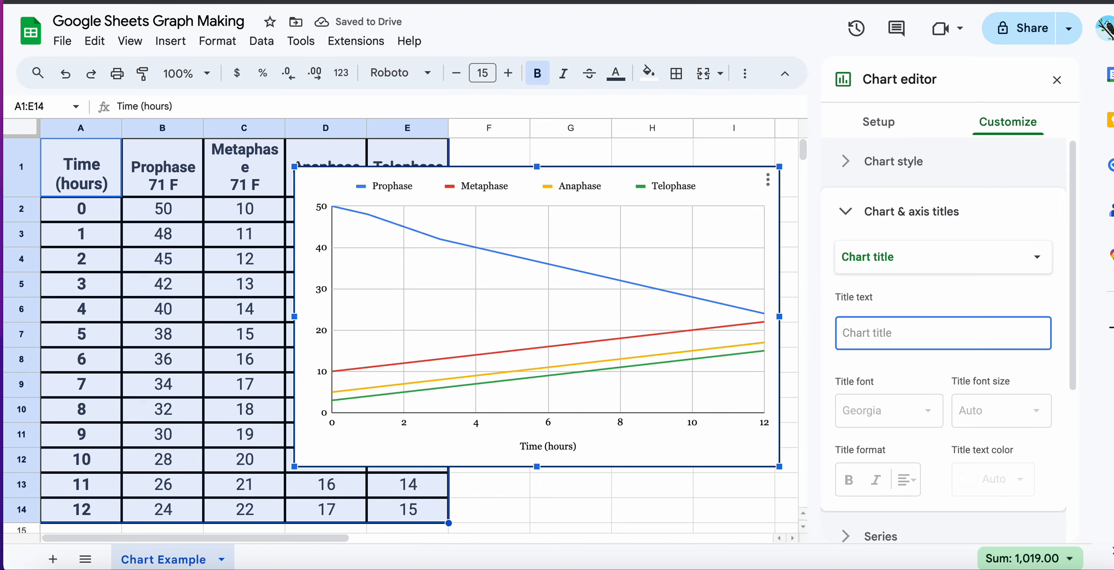
{"action": "type", "text": "Rate of Mitosis"}
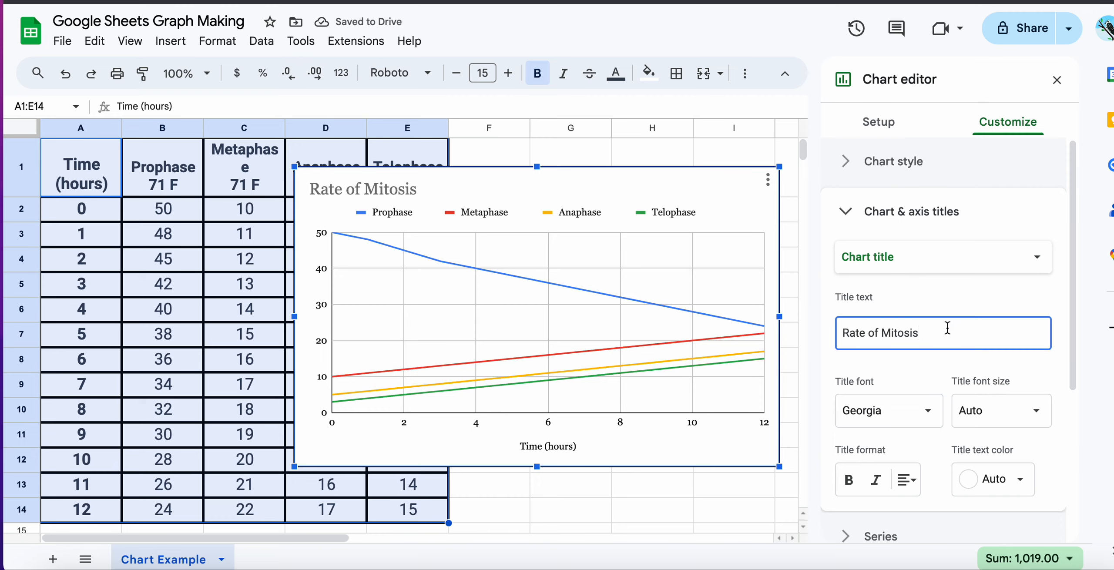
Format the chart title with font size 24, bold and center alignment.
{"action": "scroll", "coordinate": [942, 349], "scroll_direction": "down", "scroll_amount": 2}
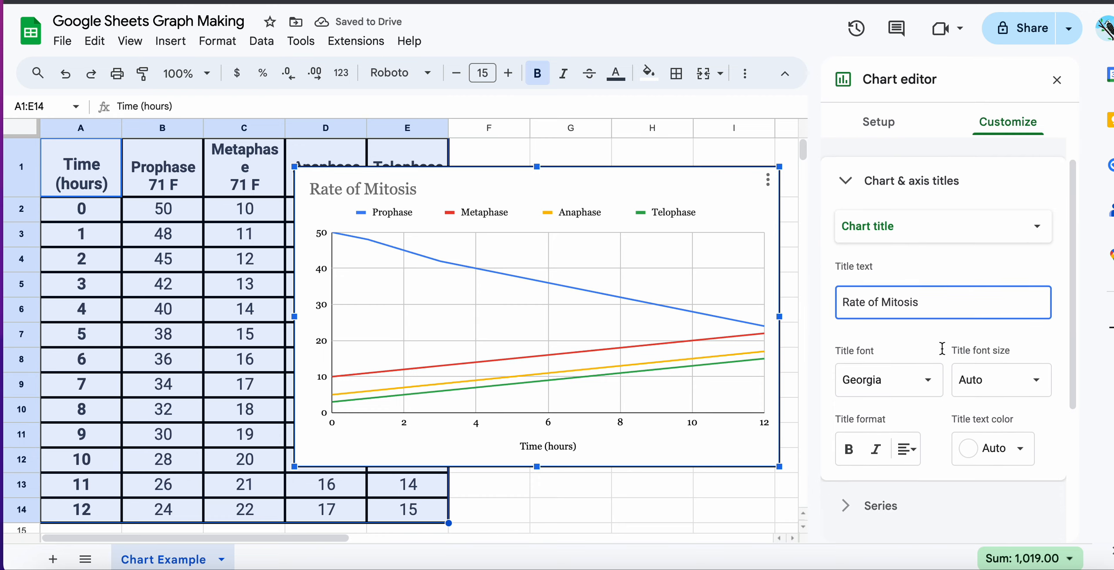
{"action": "left_click", "coordinate": [1000, 348]}
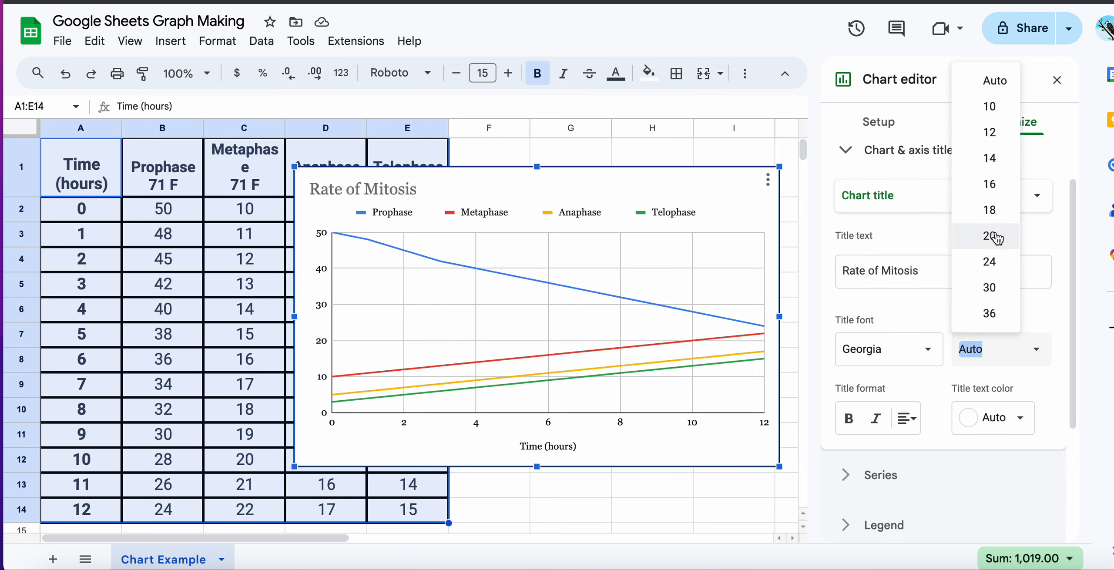
{"action": "left_click", "coordinate": [992, 262]}
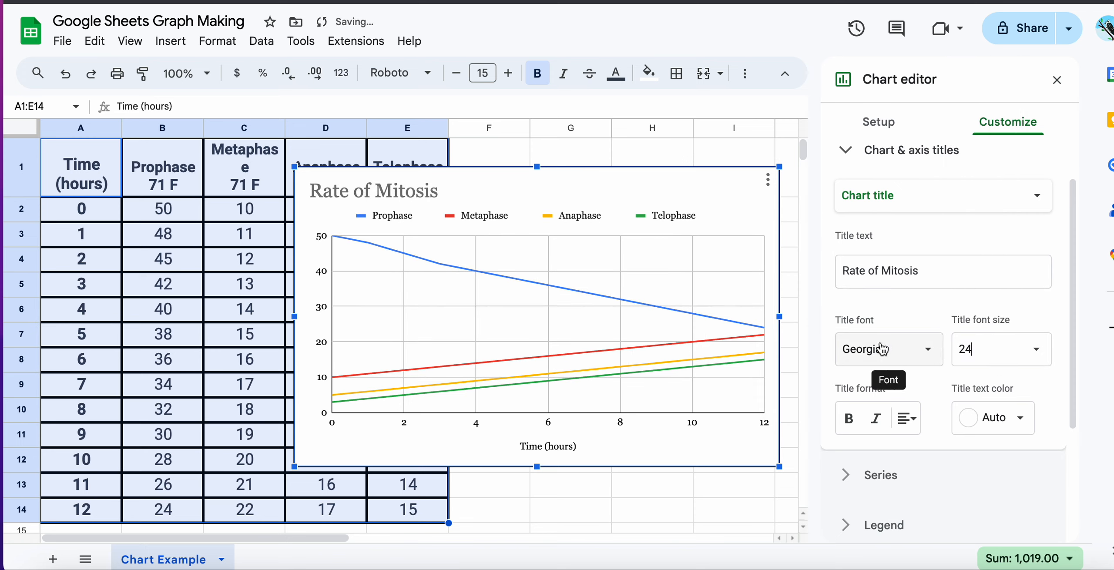
{"action": "left_click", "coordinate": [849, 419]}
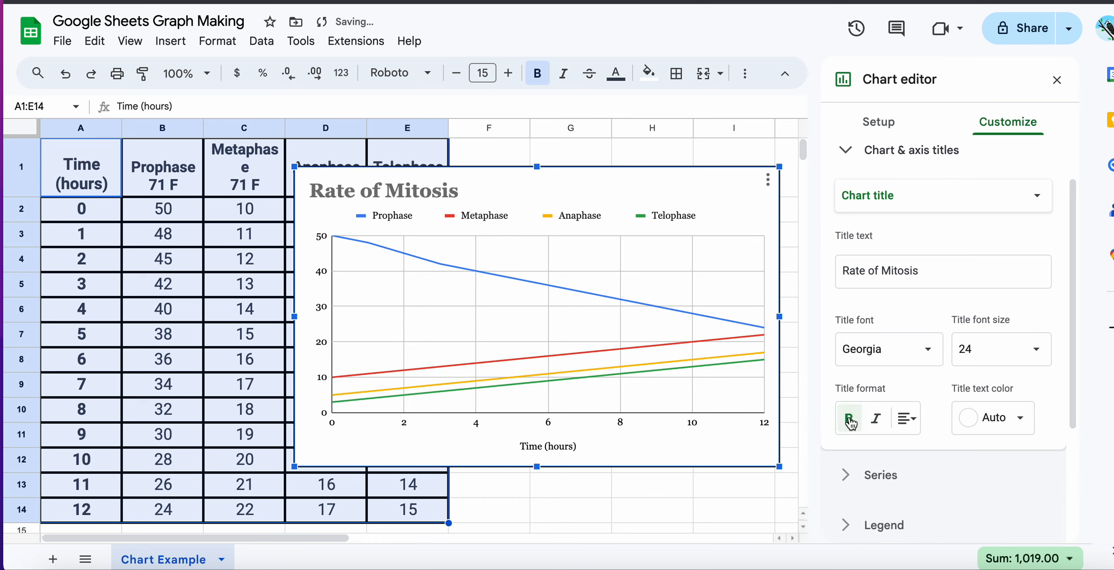
{"action": "left_click", "coordinate": [914, 427]}
{"action": "left_click", "coordinate": [928, 450]}
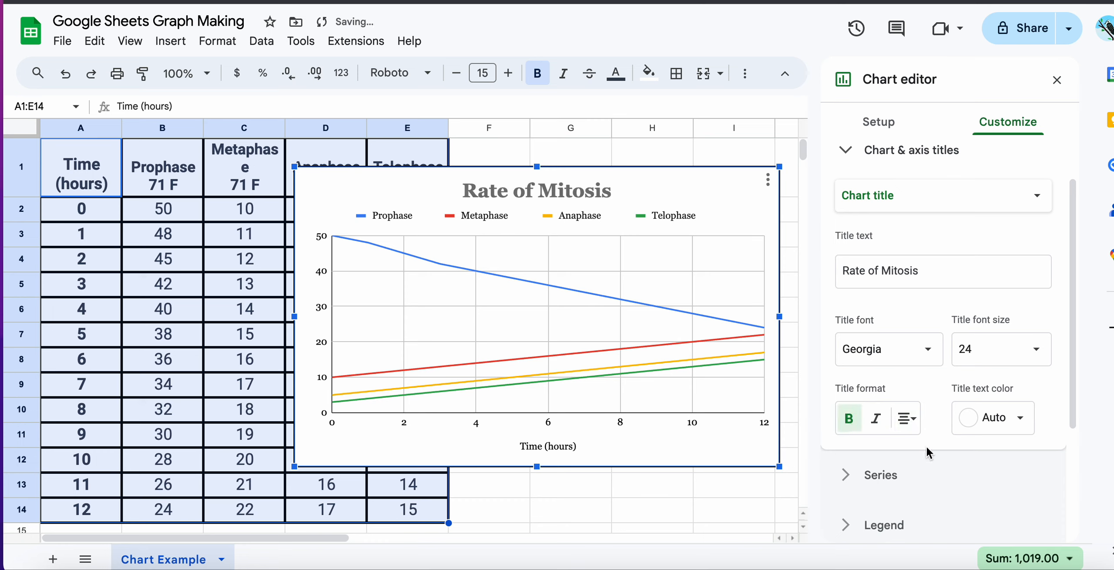
{"action": "left_click", "coordinate": [911, 428]}
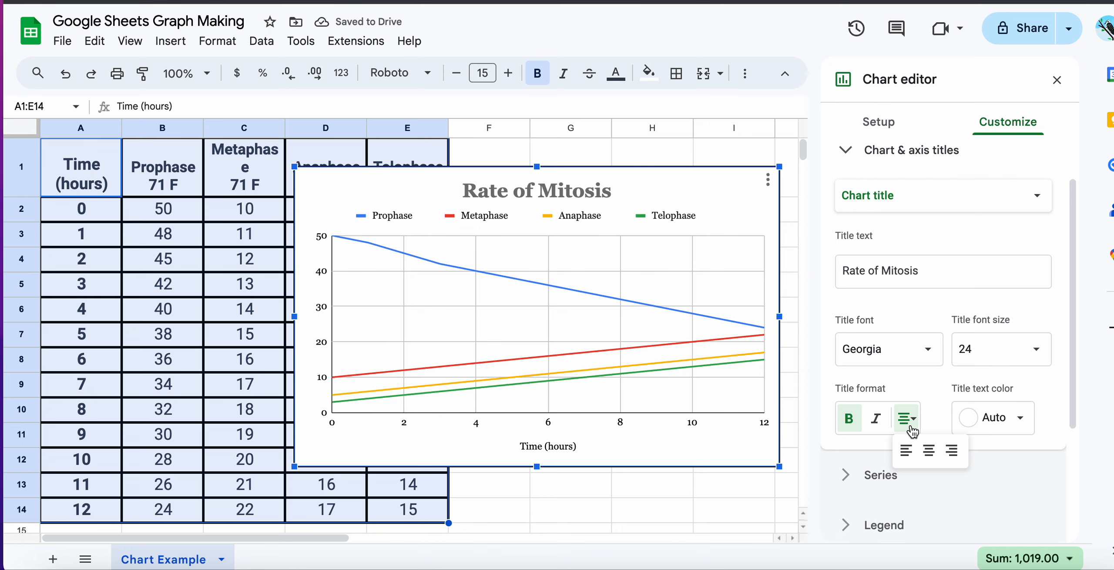
{"action": "left_click", "coordinate": [928, 450]}
{"action": "left_click", "coordinate": [1001, 420]}
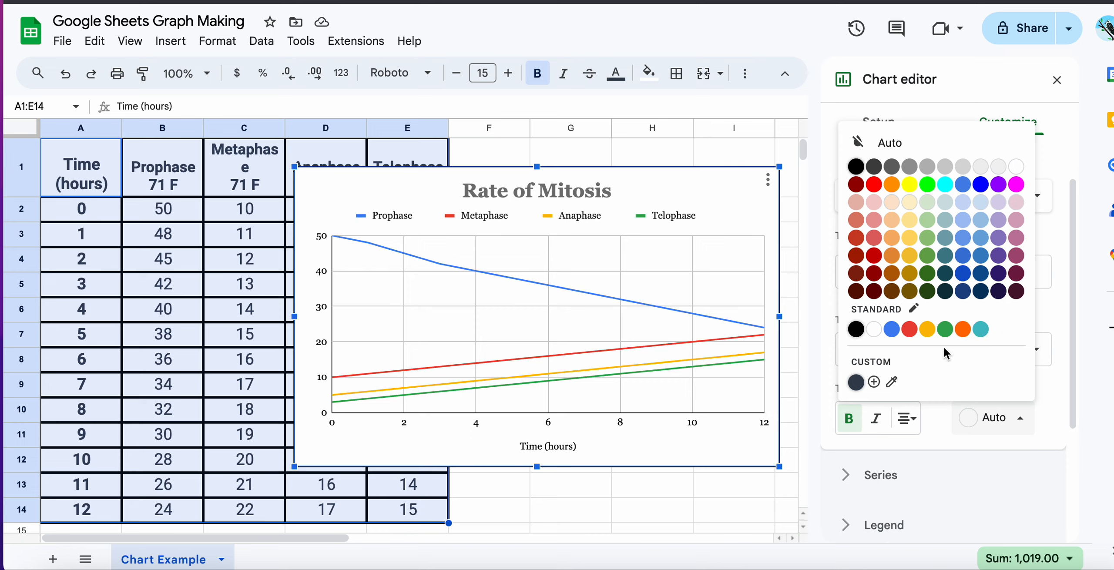
{"action": "left_click", "coordinate": [873, 384]}
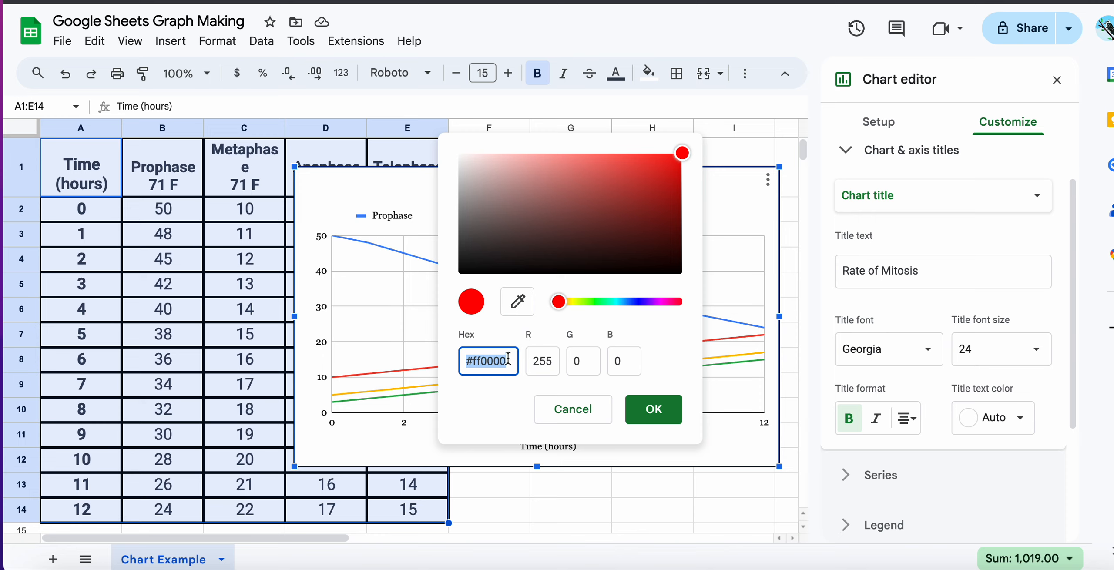
{"action": "left_click", "coordinate": [562, 415]}
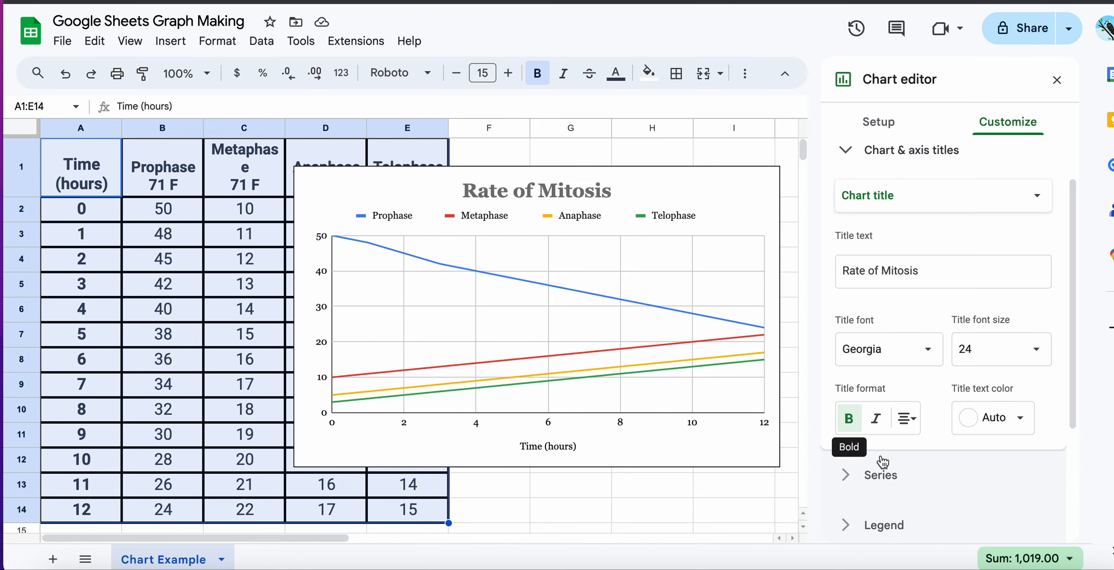
Set the chart title's text color to the custom hex color 08AB96.
{"action": "left_click", "coordinate": [983, 426]}
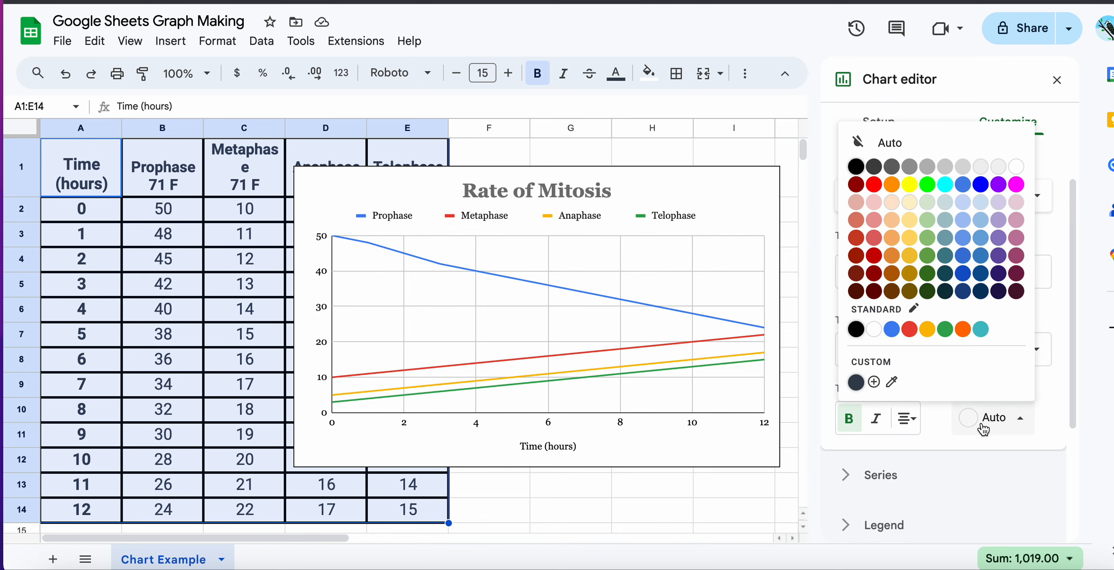
{"action": "left_click", "coordinate": [873, 382]}
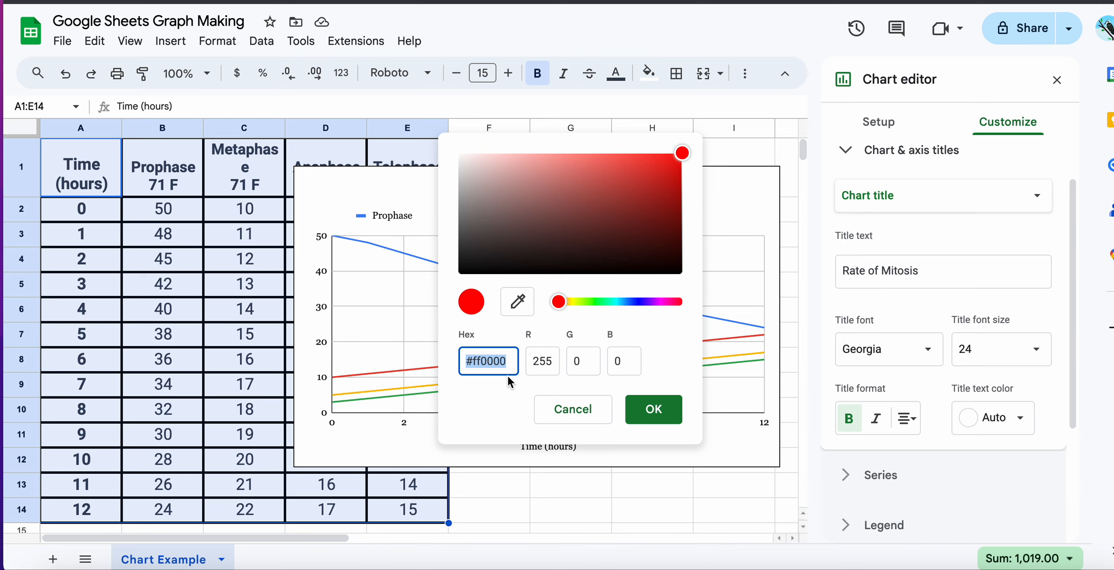
{"action": "type", "text": "08AB"}
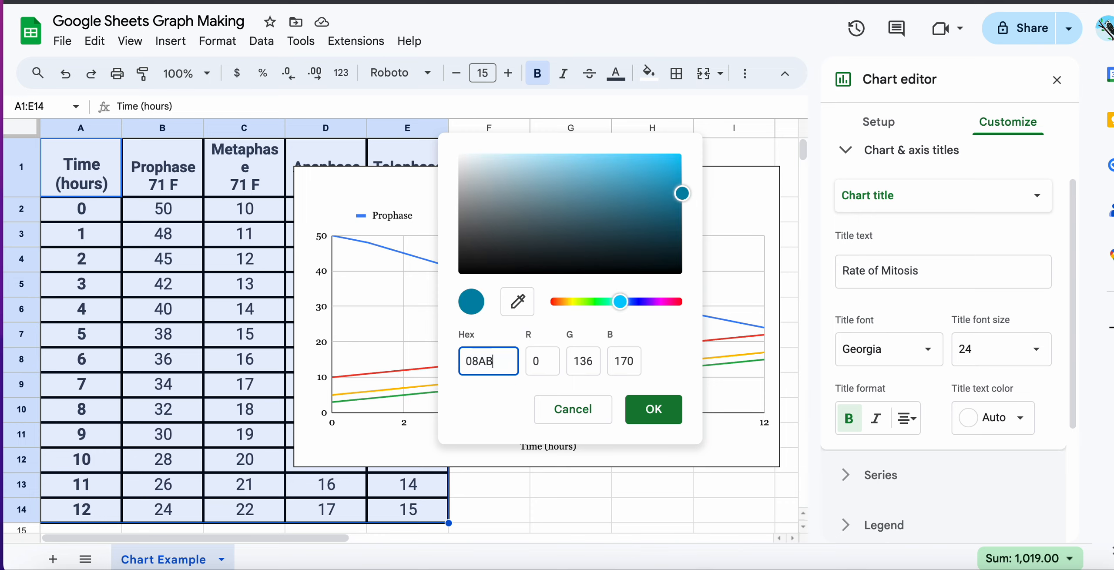
{"action": "type", "text": "96"}
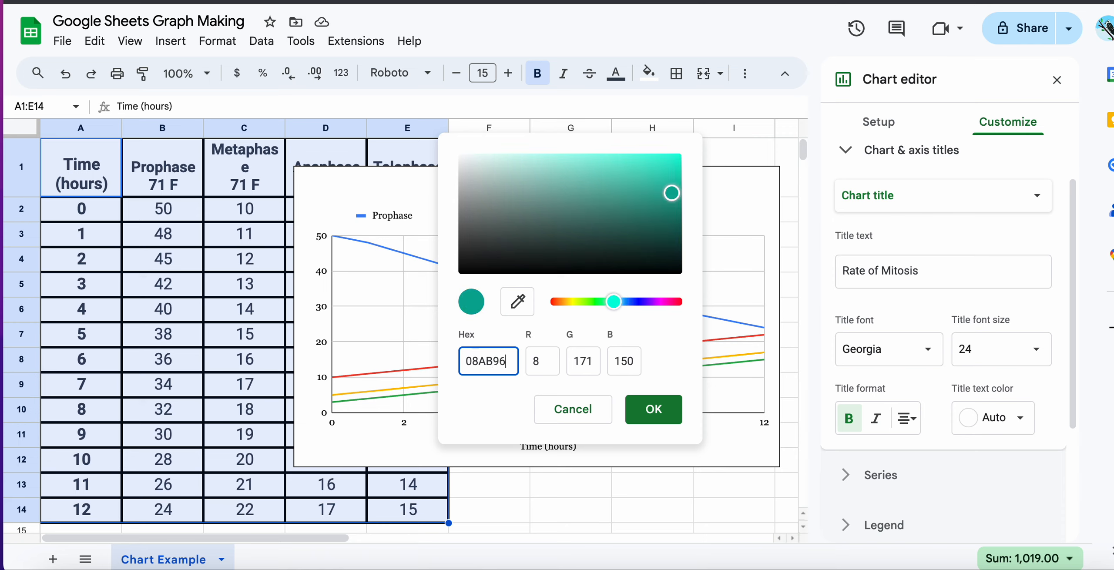
{"action": "left_click", "coordinate": [652, 410]}
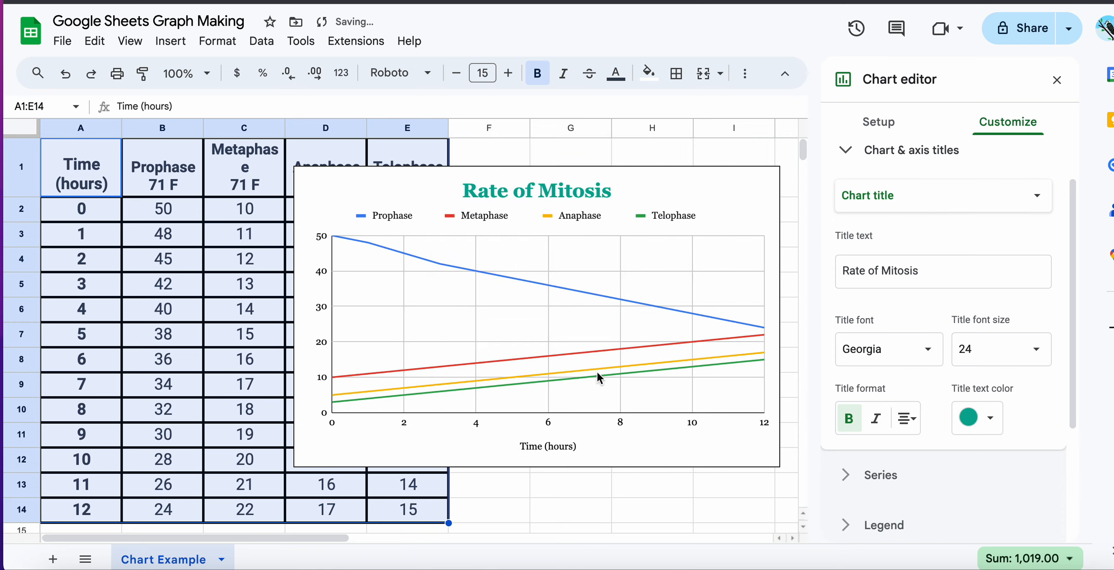
Select the legend and the title within the chart to view their formatting settings.
{"action": "left_click", "coordinate": [627, 221]}
{"action": "left_click", "coordinate": [643, 217]}
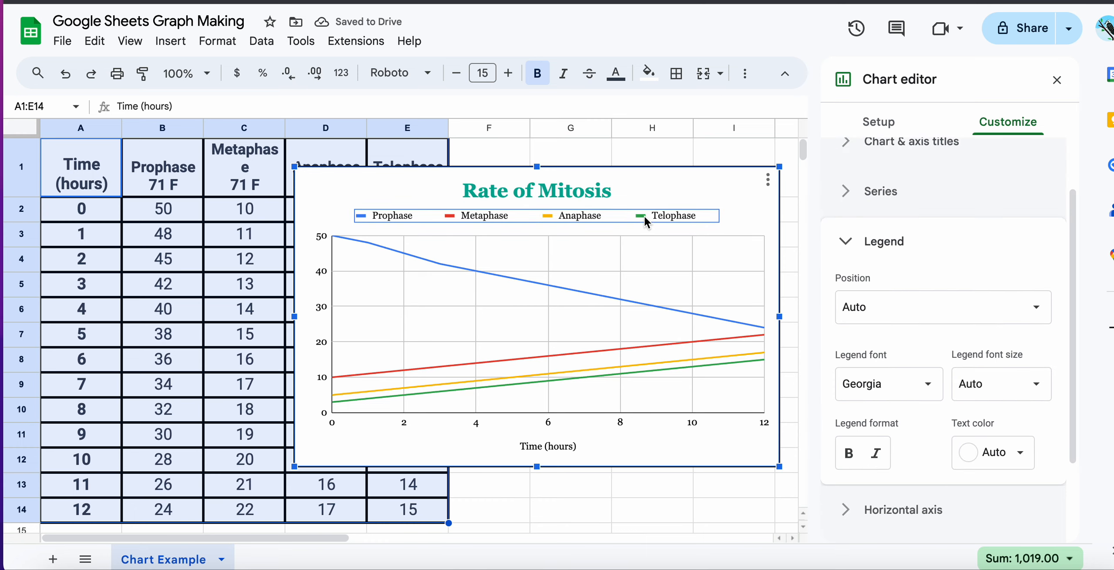
{"action": "left_click", "coordinate": [650, 186]}
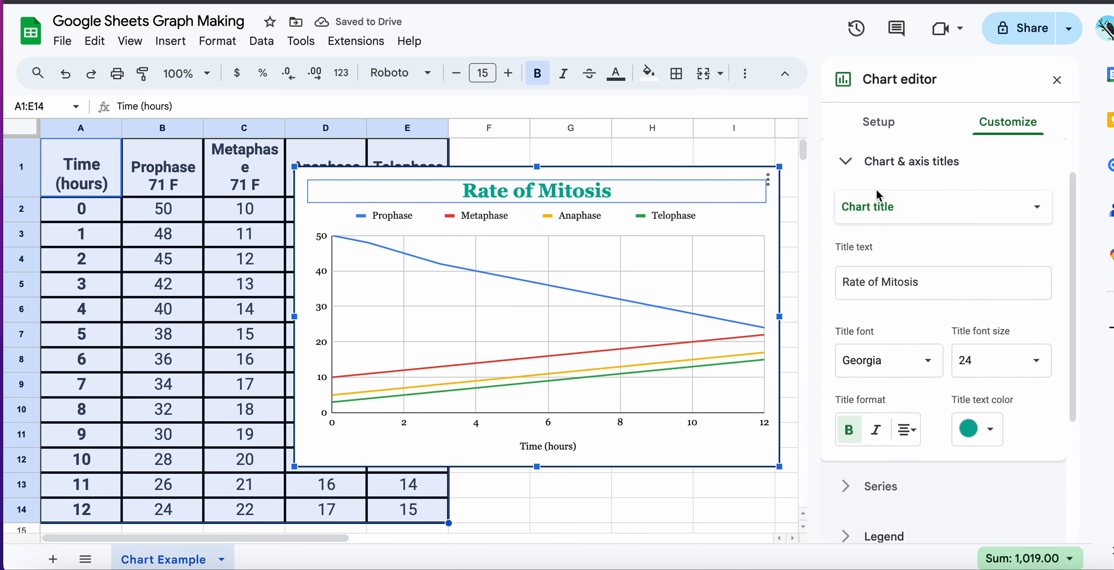
{"action": "left_click", "coordinate": [915, 214]}
{"action": "left_click", "coordinate": [1016, 190]}
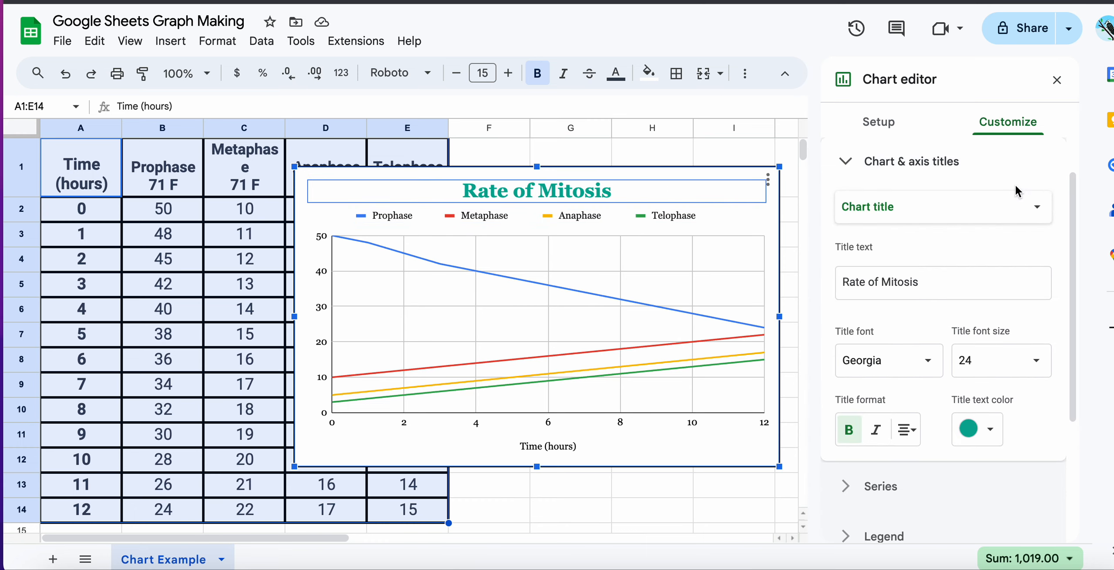
{"action": "scroll", "coordinate": [980, 207], "scroll_direction": "up", "scroll_amount": 1}
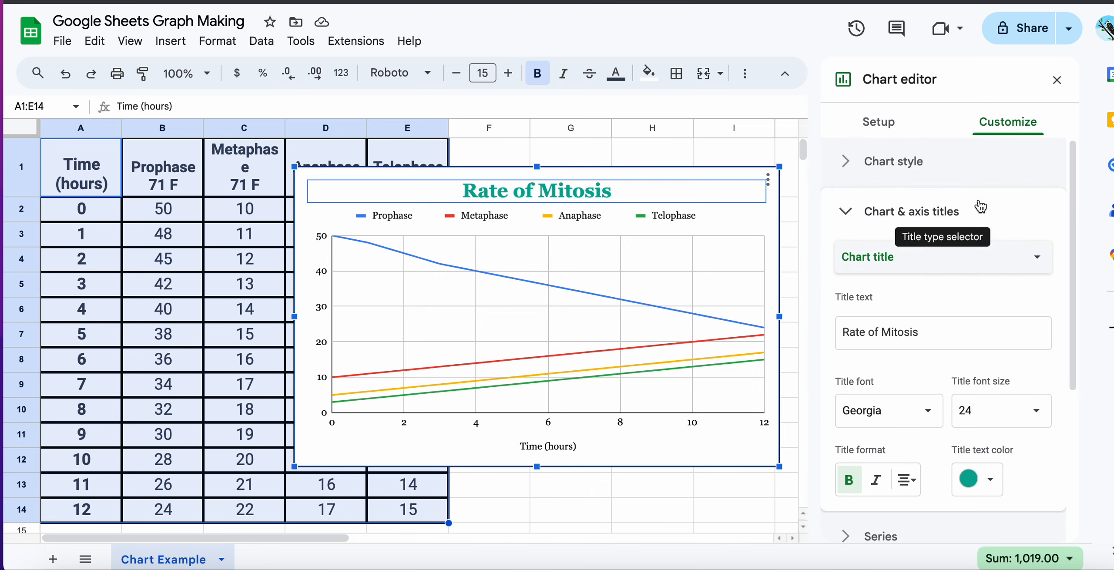
Add the chart subtitle "Lab Group 1".
{"action": "left_click", "coordinate": [929, 261]}
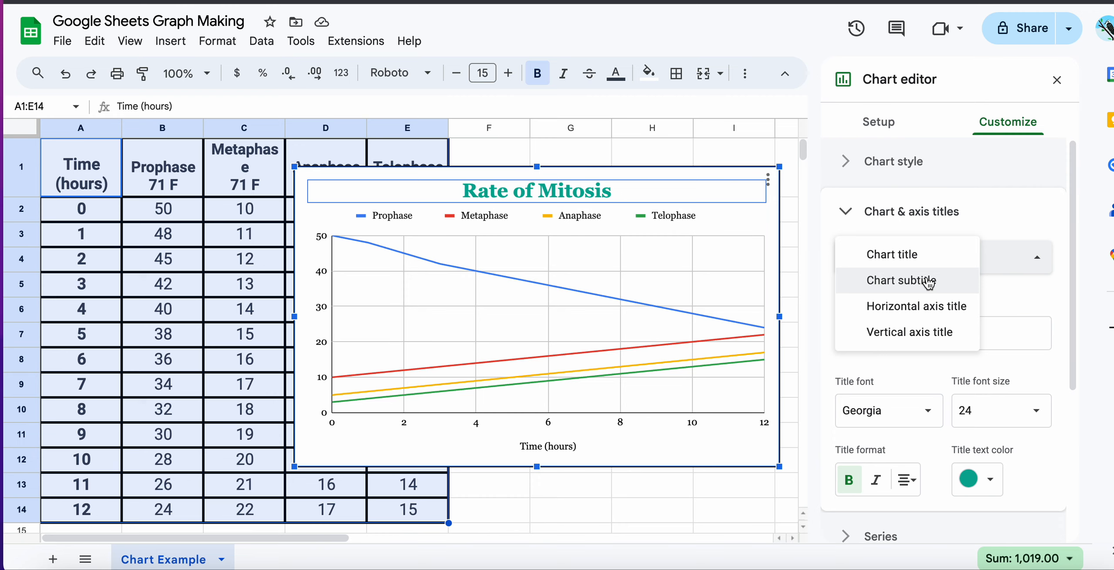
{"action": "left_click", "coordinate": [947, 288]}
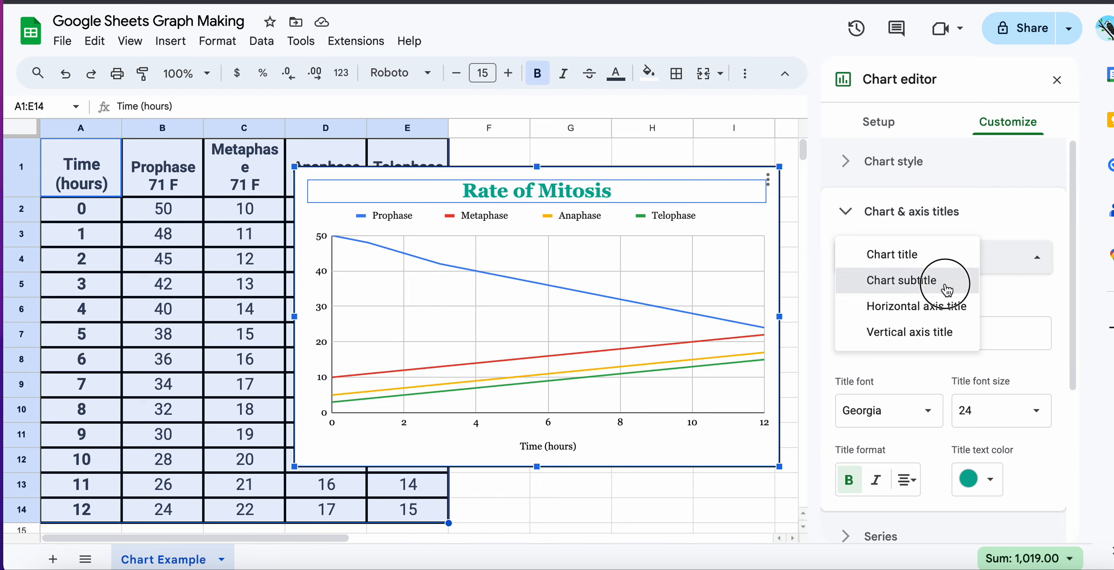
{"action": "left_click", "coordinate": [917, 324]}
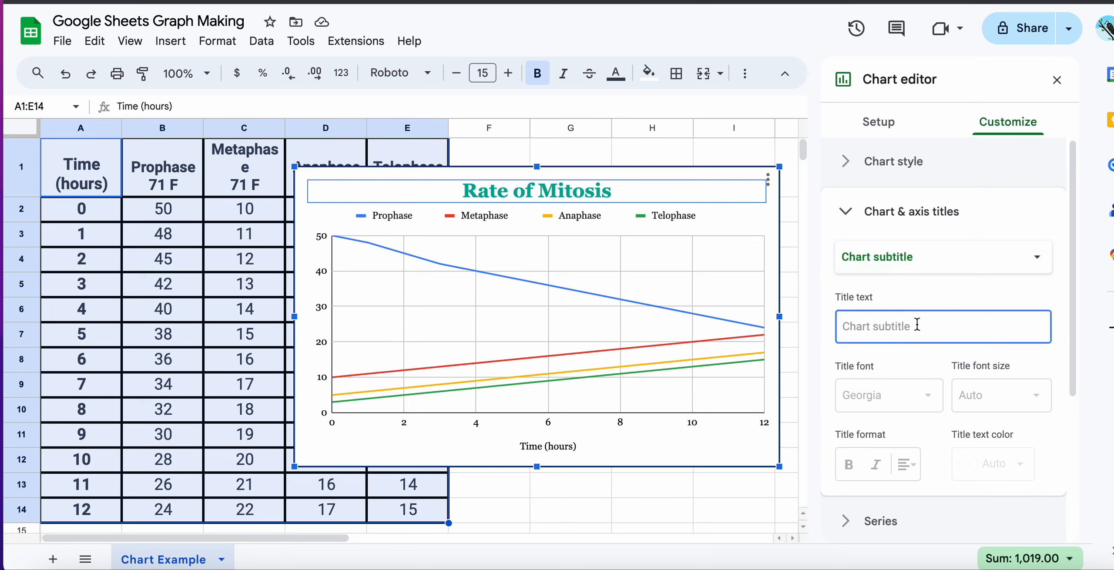
{"action": "type", "text": "zl"}
{"action": "key", "text": "BackSpace"}
{"action": "key", "text": "BackSpace"}
{"action": "type", "text": "zl"}
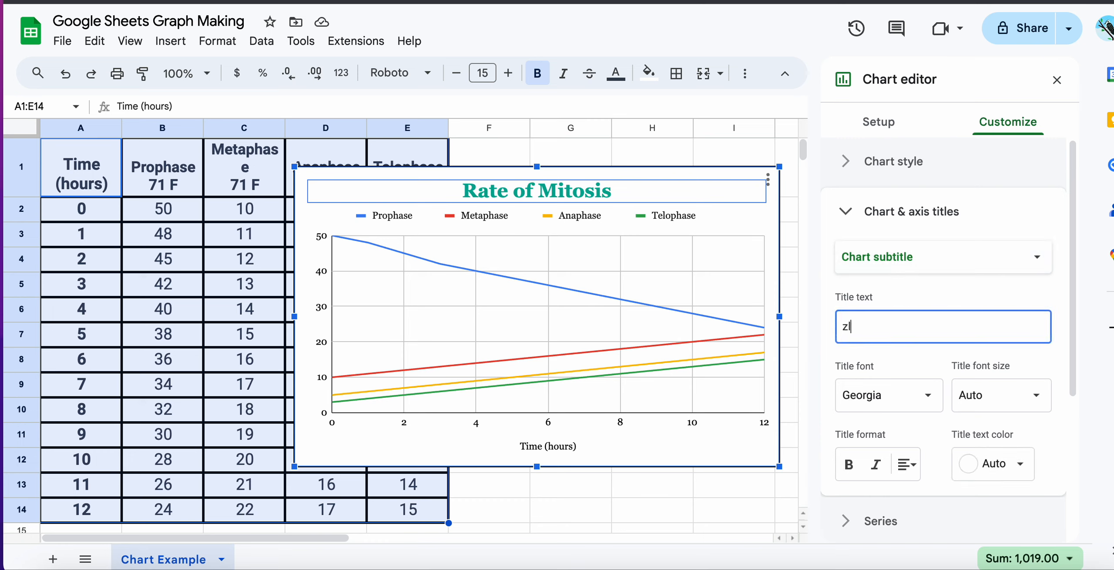
{"action": "key", "text": "BackSpace"}
{"action": "key", "text": "BackSpace"}
{"action": "type", "text": "Lab H"}
{"action": "type", "text": "roup "}
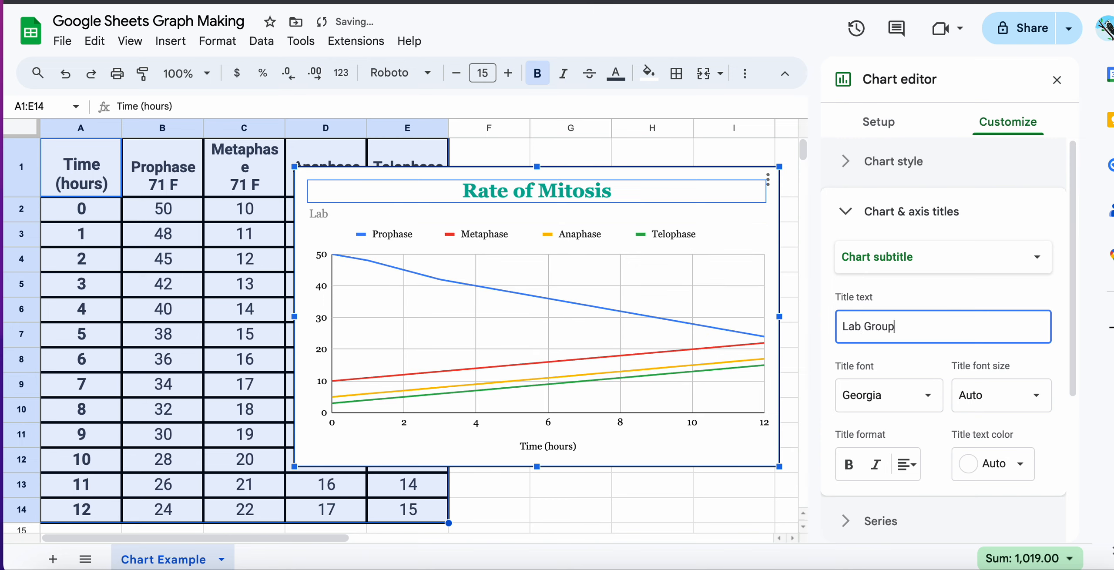
{"action": "type", "text": "1"}
Format the chart subtitle with center alignment, italics and black text.
{"action": "left_click", "coordinate": [897, 470]}
{"action": "left_click", "coordinate": [929, 497]}
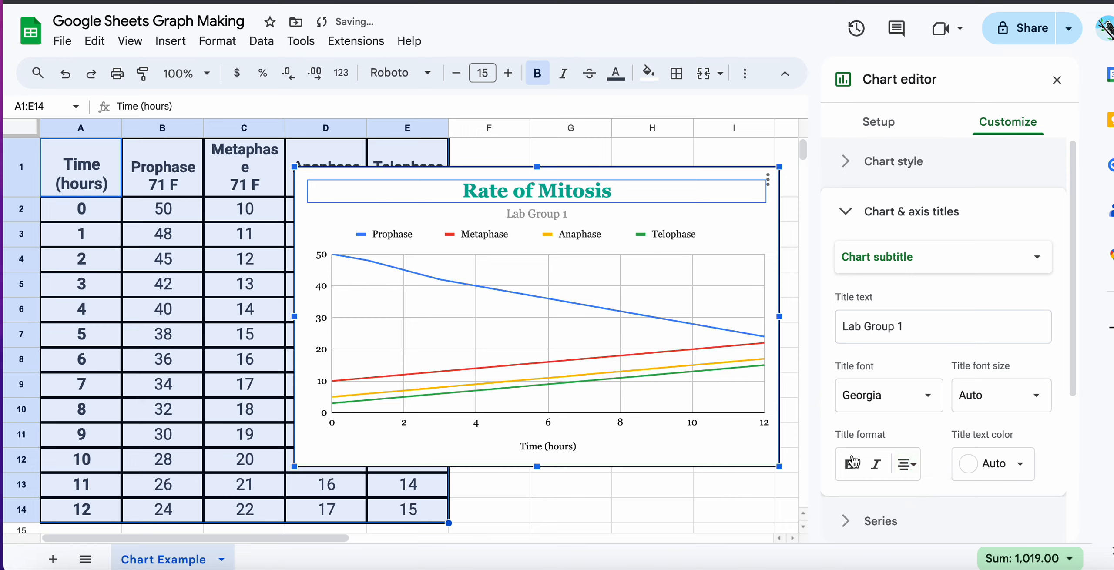
{"action": "left_click", "coordinate": [876, 467]}
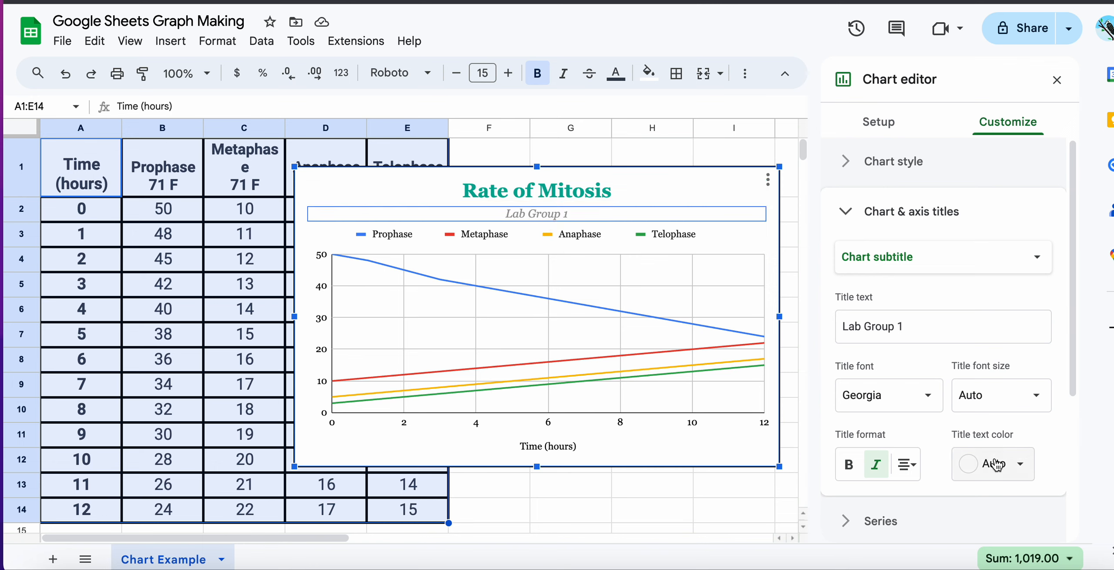
{"action": "left_click", "coordinate": [1018, 465]}
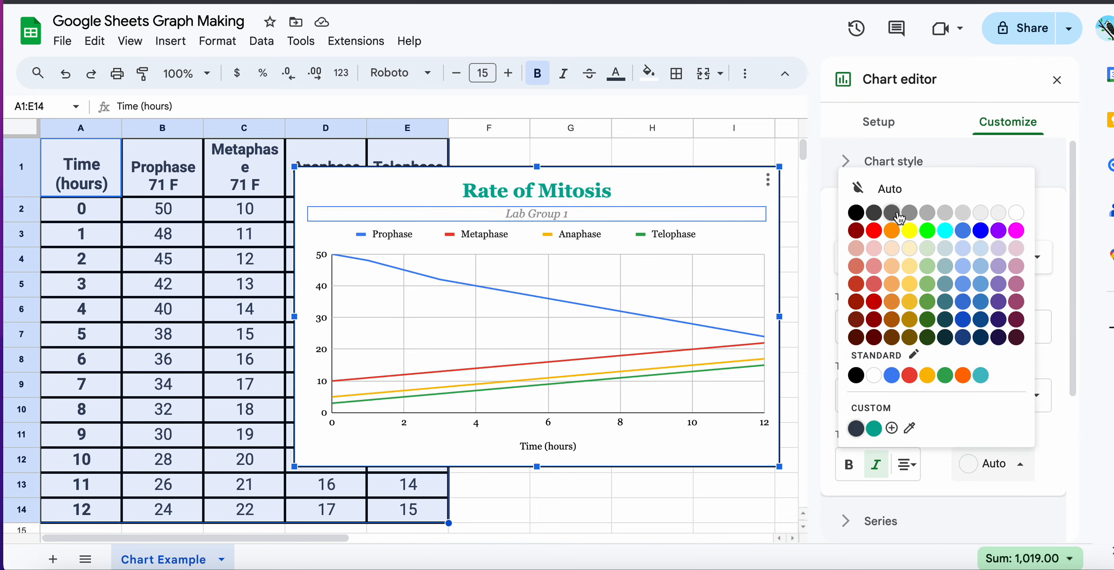
{"action": "left_click", "coordinate": [856, 213]}
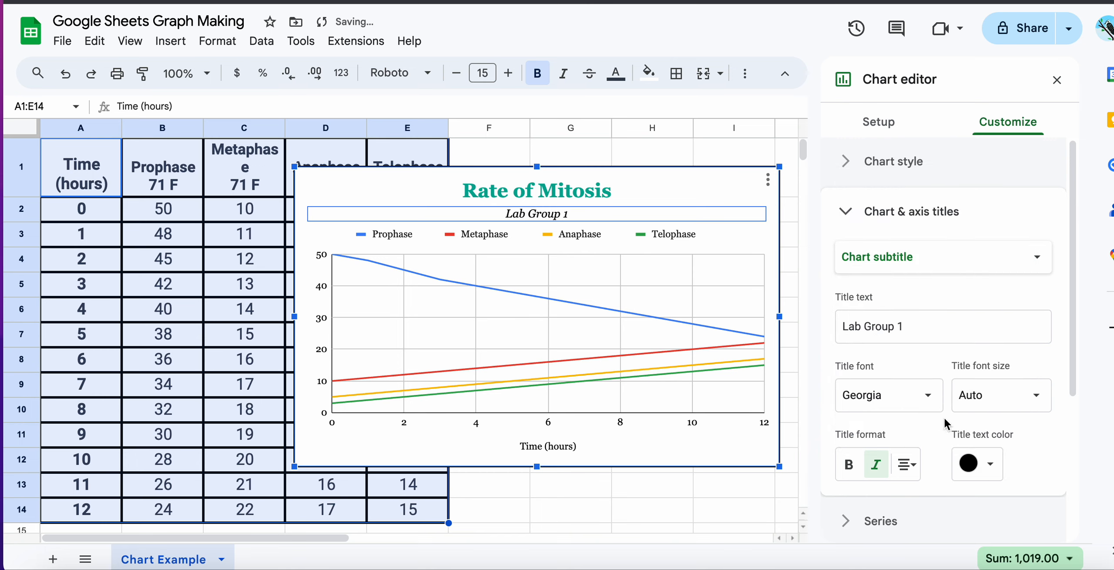
Set the chart subtitle's font size to 16.
{"action": "left_click", "coordinate": [999, 395]}
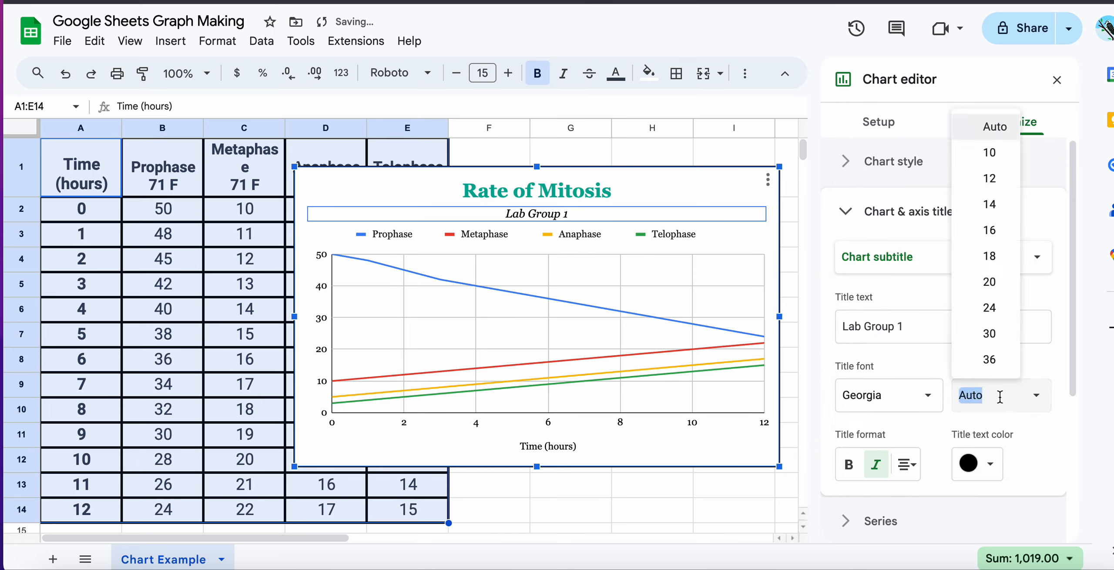
{"action": "left_click", "coordinate": [991, 182]}
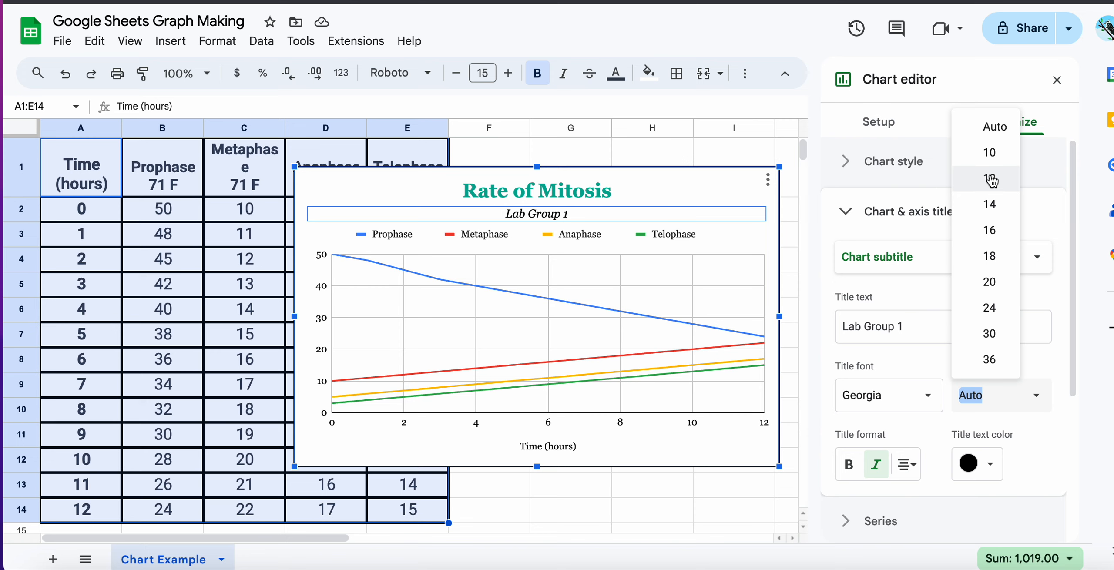
{"action": "left_click", "coordinate": [992, 181]}
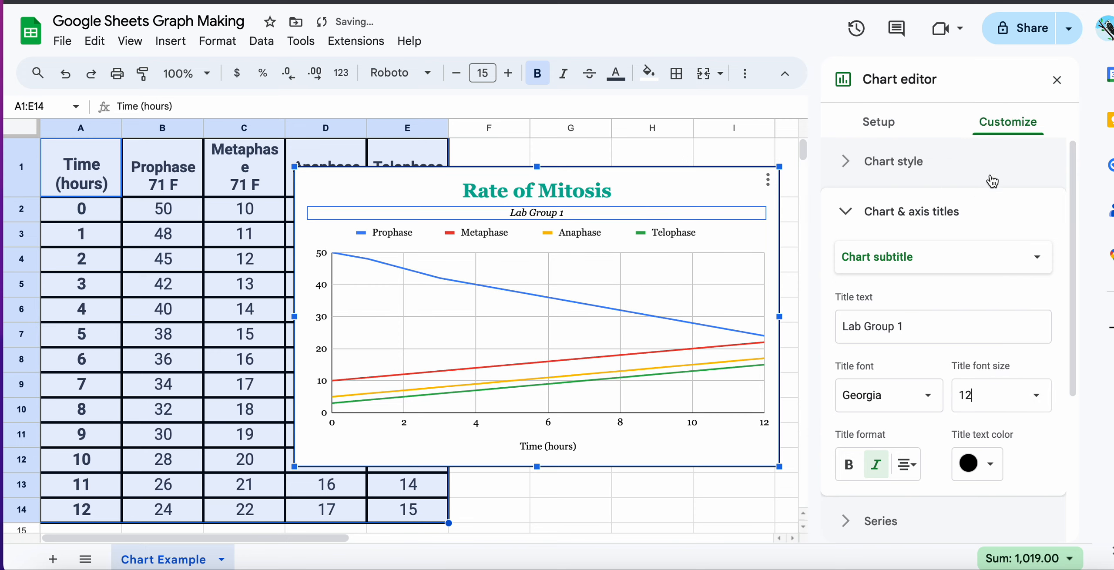
{"action": "left_click", "coordinate": [979, 394]}
{"action": "left_click", "coordinate": [1035, 395]}
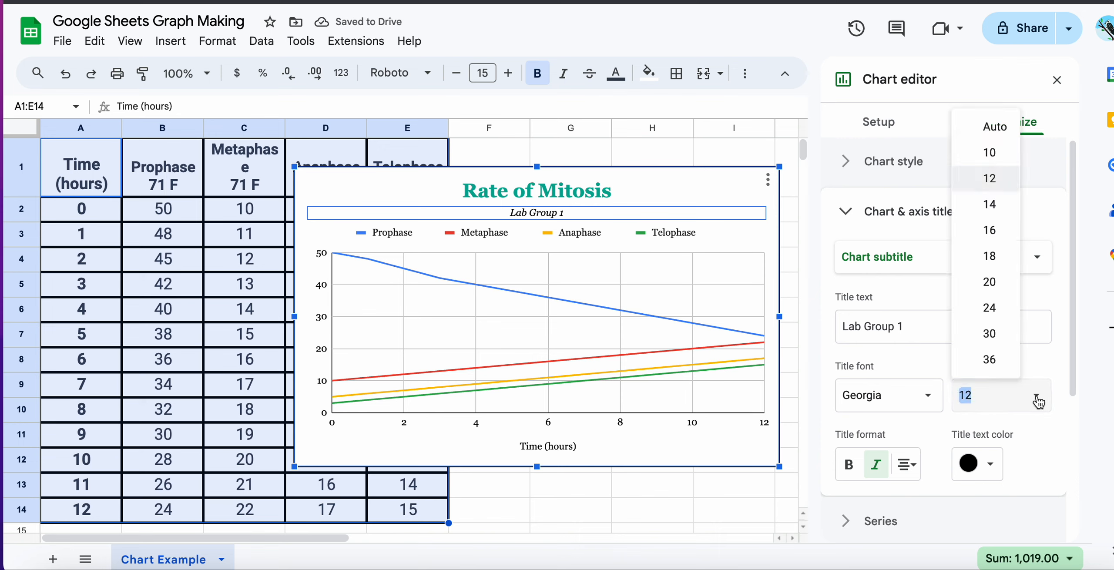
{"action": "left_click", "coordinate": [990, 229]}
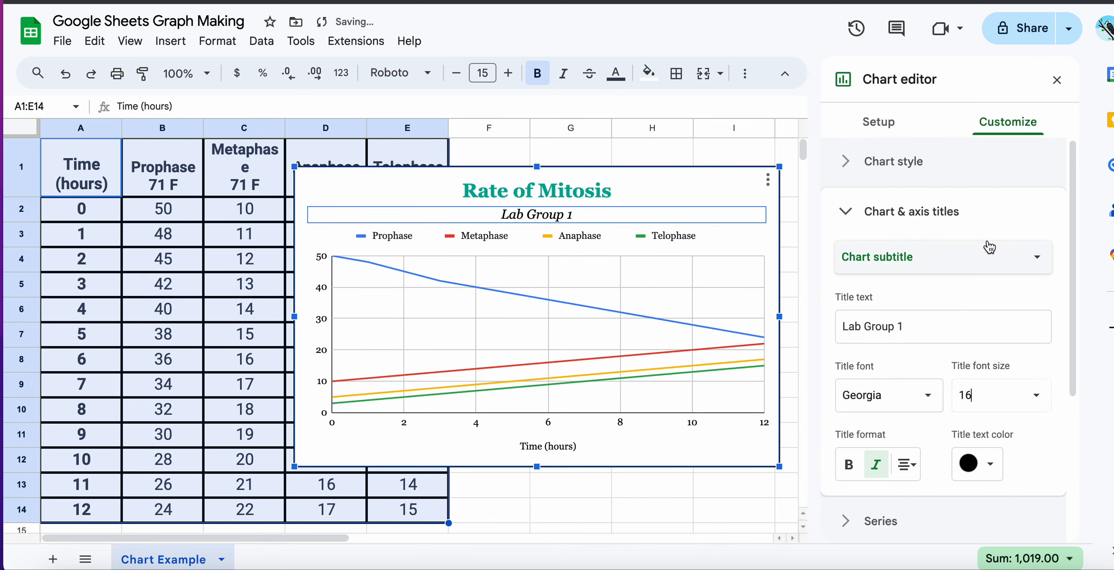
{"action": "double_click", "coordinate": [687, 215]}
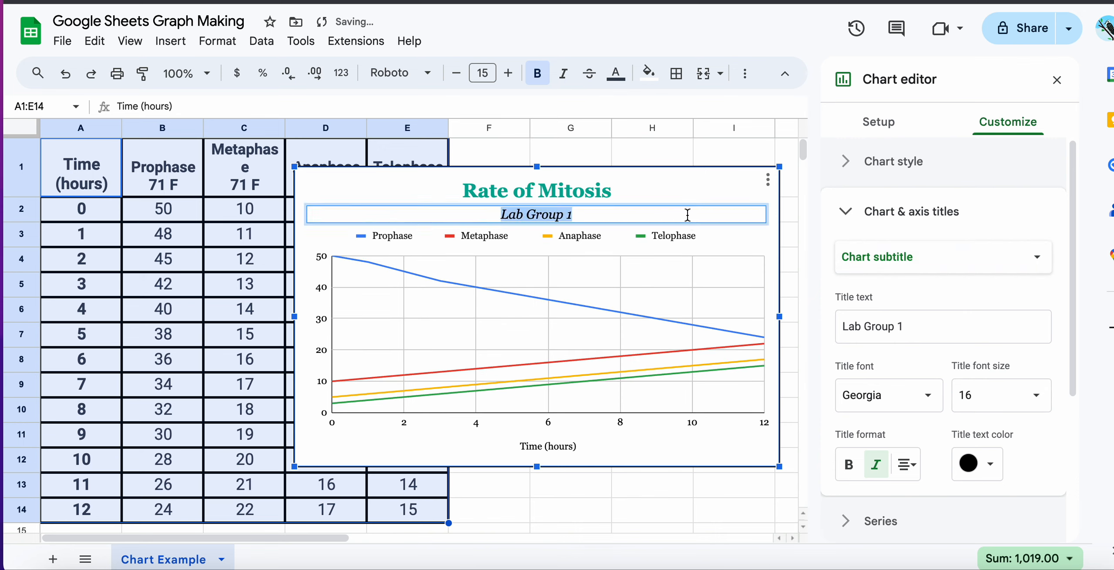
Shorten the horizontal axis title text to "Time (hr)".
{"action": "left_click", "coordinate": [882, 263]}
{"action": "left_click", "coordinate": [888, 283]}
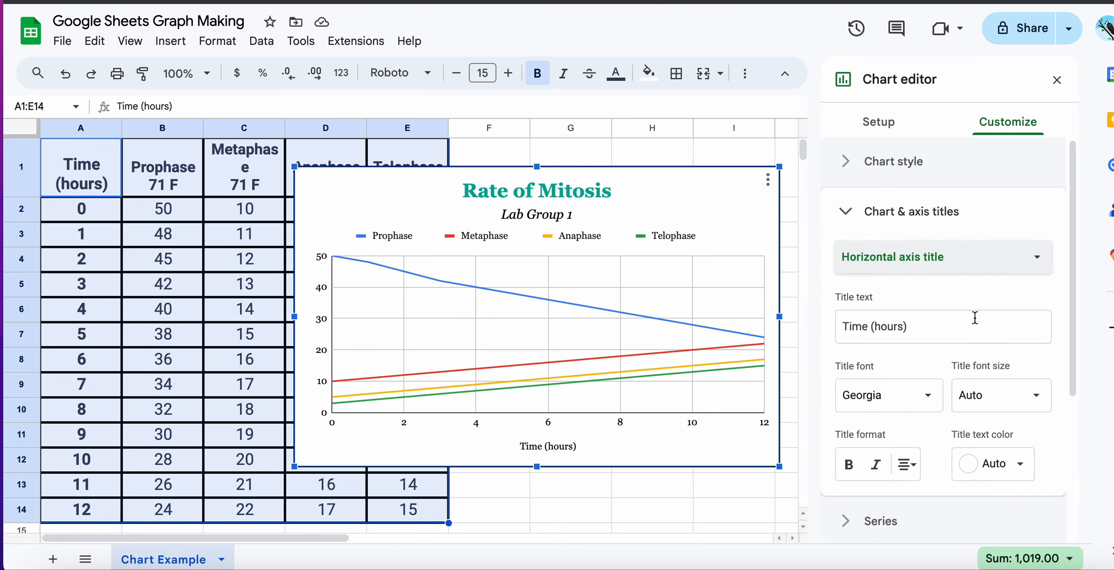
{"action": "left_click", "coordinate": [900, 325]}
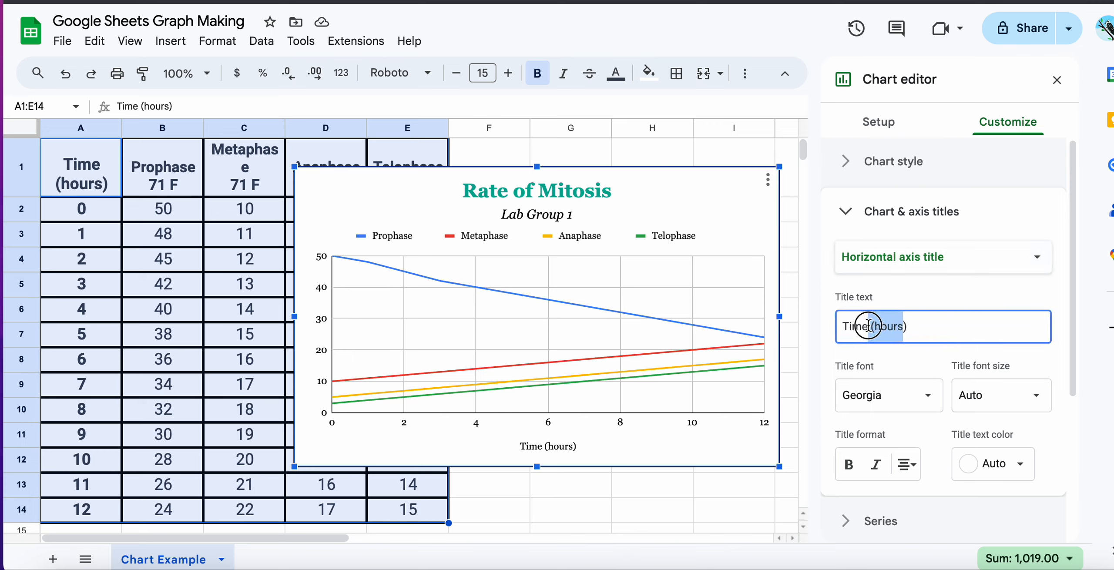
{"action": "key", "text": "BackSpace"}
{"action": "key", "text": "BackSpace"}
{"action": "key", "text": "BackSpace"}
{"action": "key", "text": "BackSpace"}
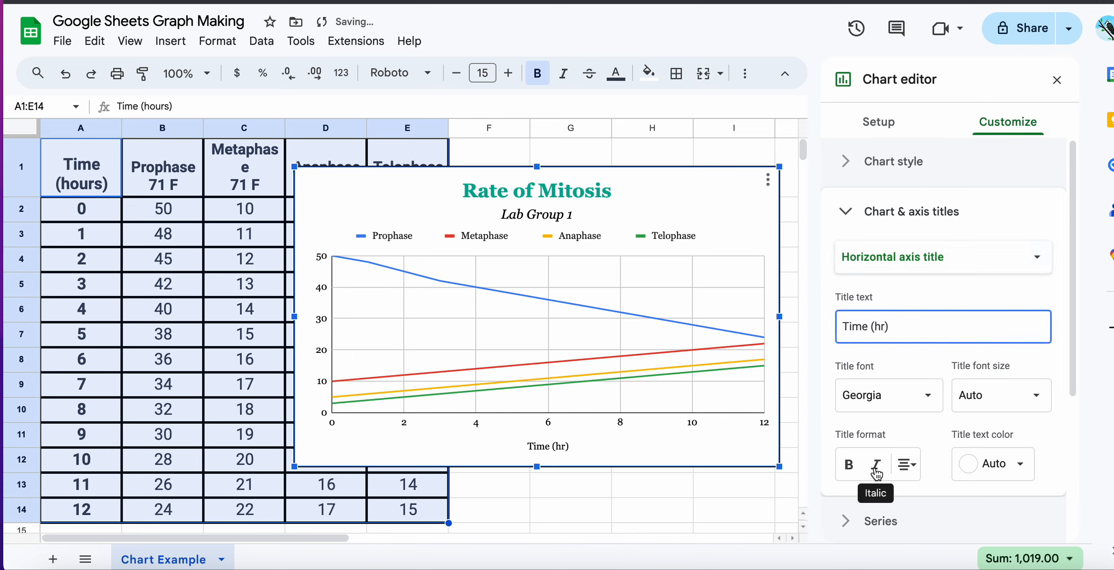
Format the horizontal axis title with font size 14 and bold.
{"action": "left_click", "coordinate": [990, 393]}
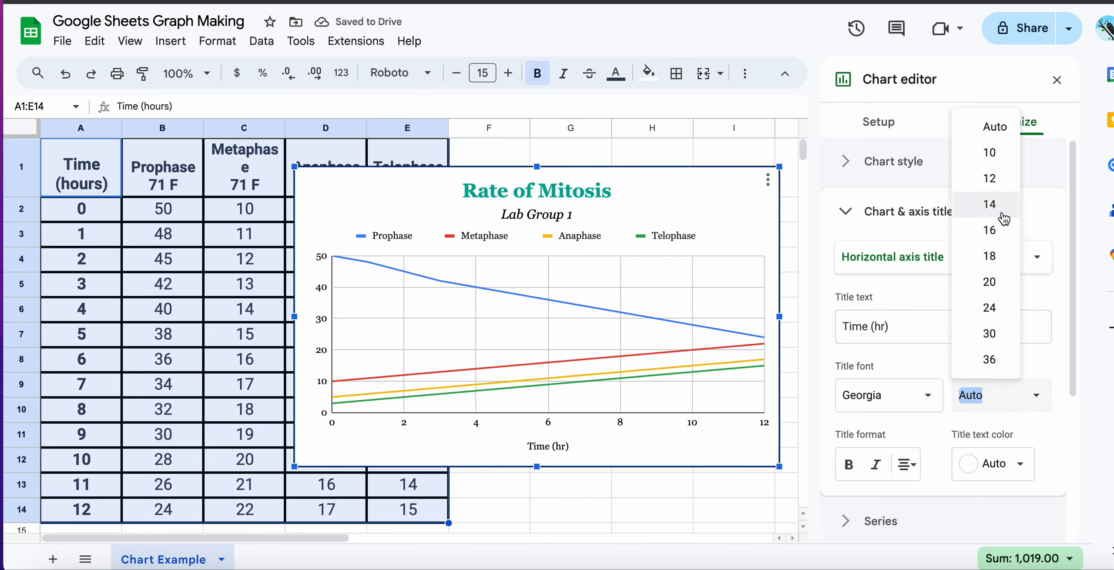
{"action": "left_click", "coordinate": [989, 204]}
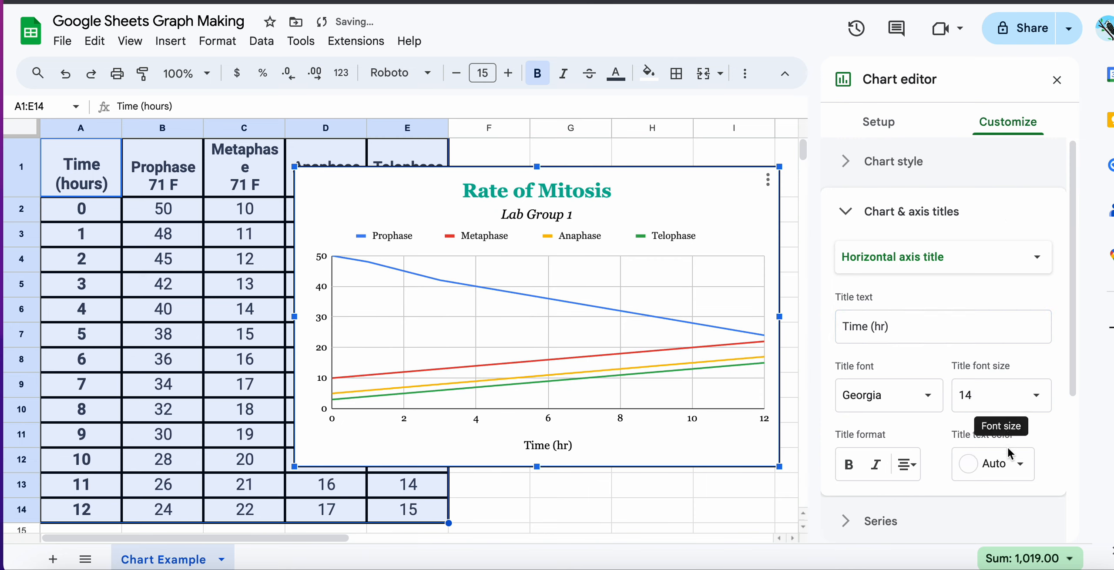
{"action": "left_click", "coordinate": [848, 465]}
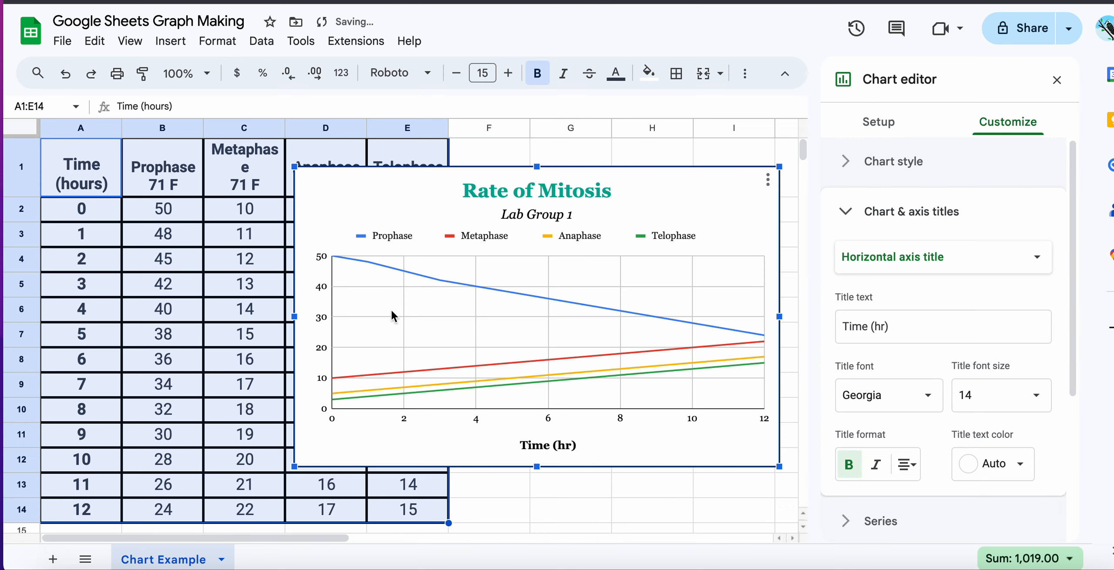
Add the vertical axis title "Number of Cells".
{"action": "left_click", "coordinate": [989, 260]}
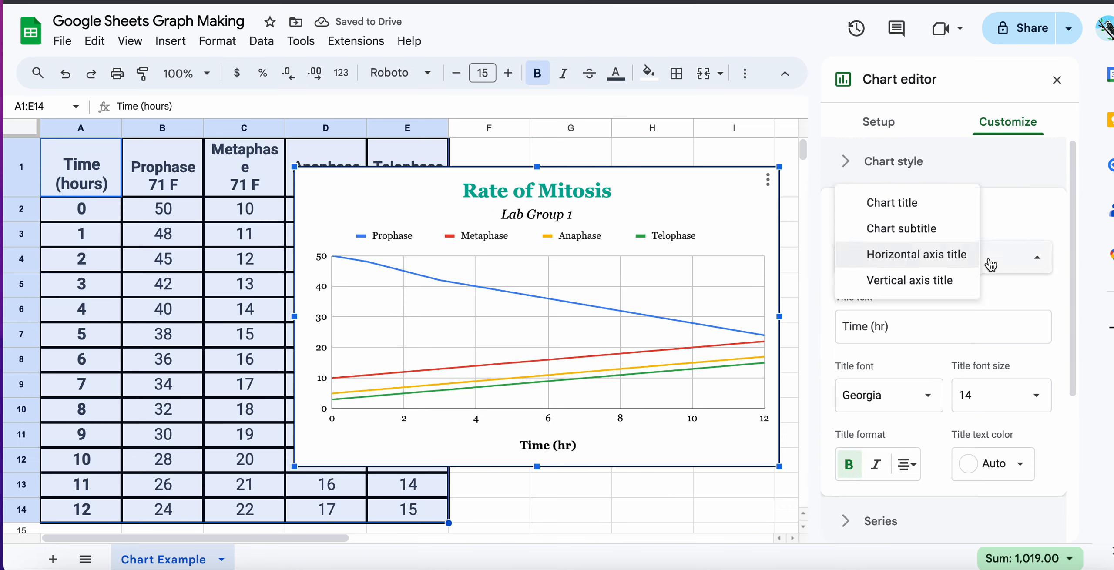
{"action": "left_click", "coordinate": [939, 281]}
{"action": "left_click", "coordinate": [889, 327]}
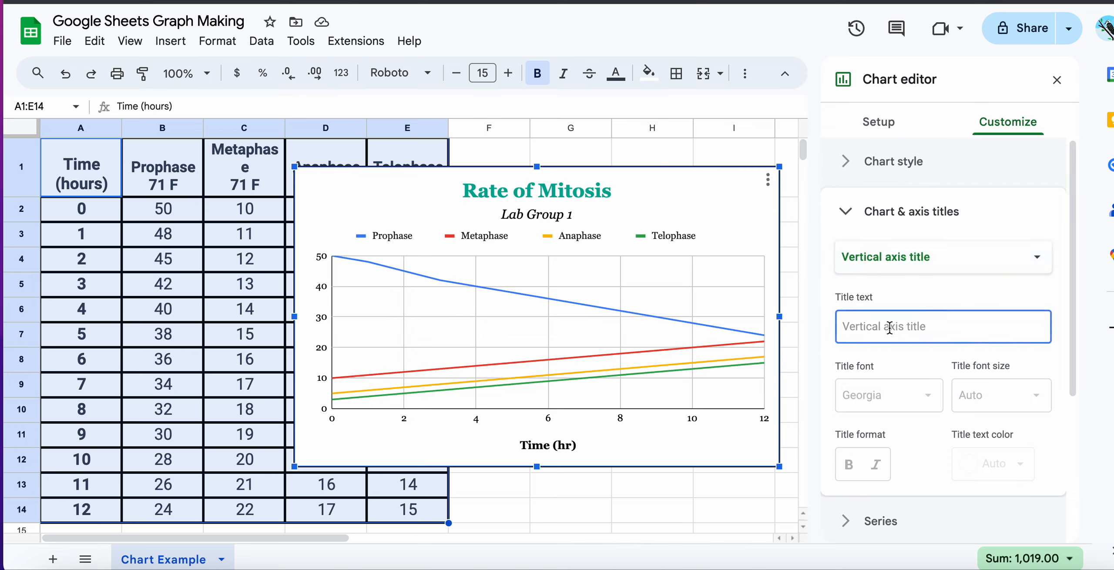
{"action": "type", "text": "Number of "}
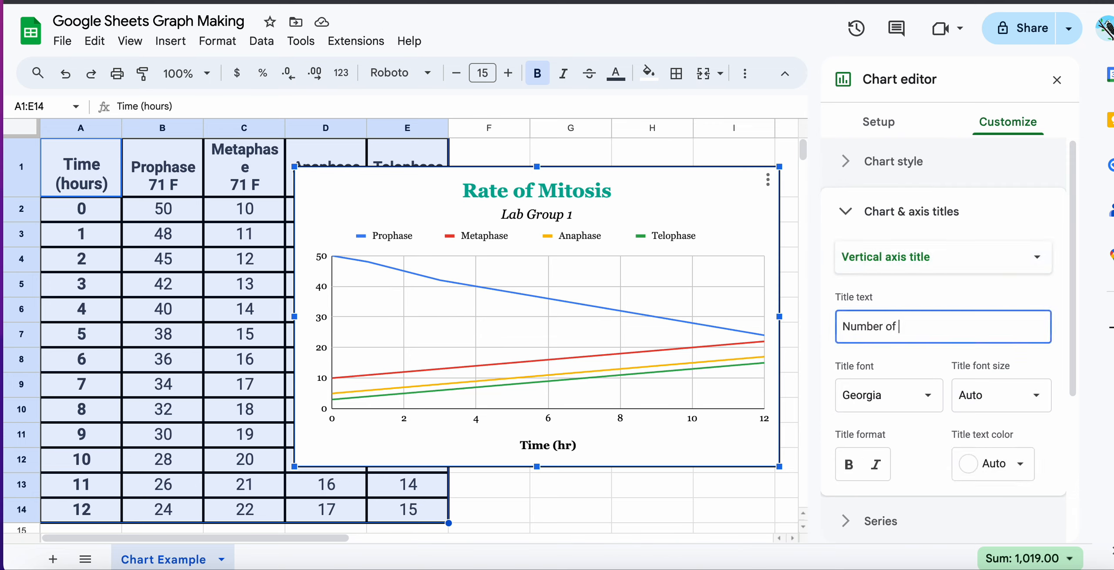
{"action": "type", "text": "Cells"}
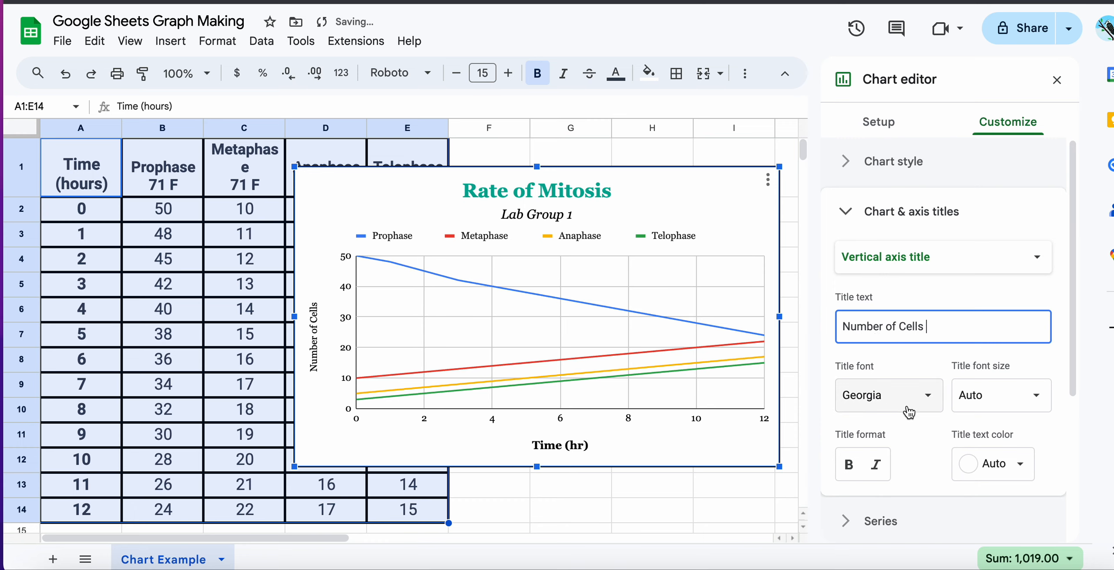
Format the vertical axis title with font size 16 and bold.
{"action": "left_click", "coordinate": [1042, 397]}
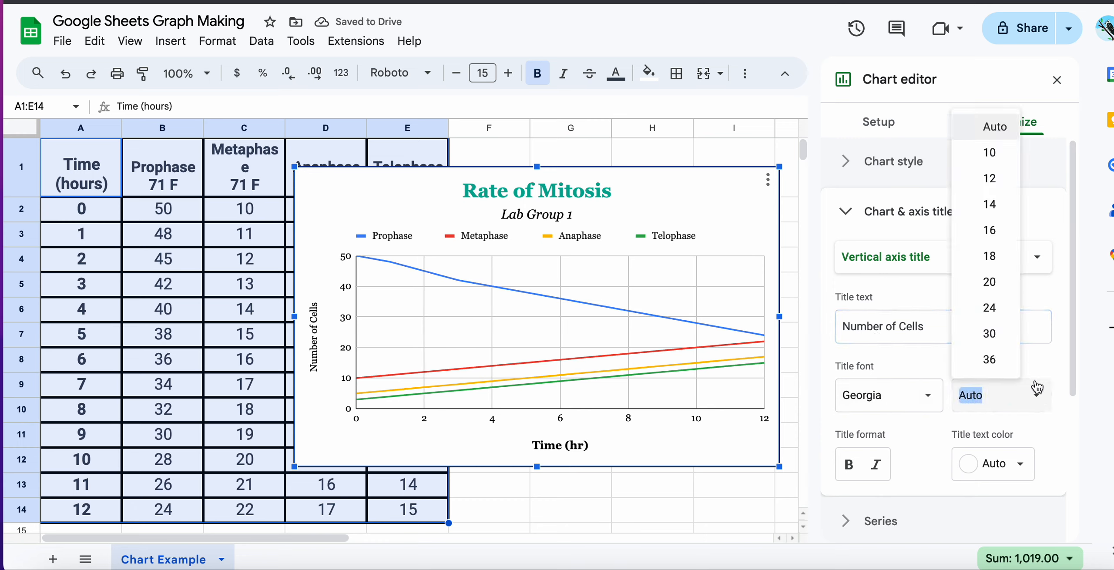
{"action": "left_click", "coordinate": [1000, 230]}
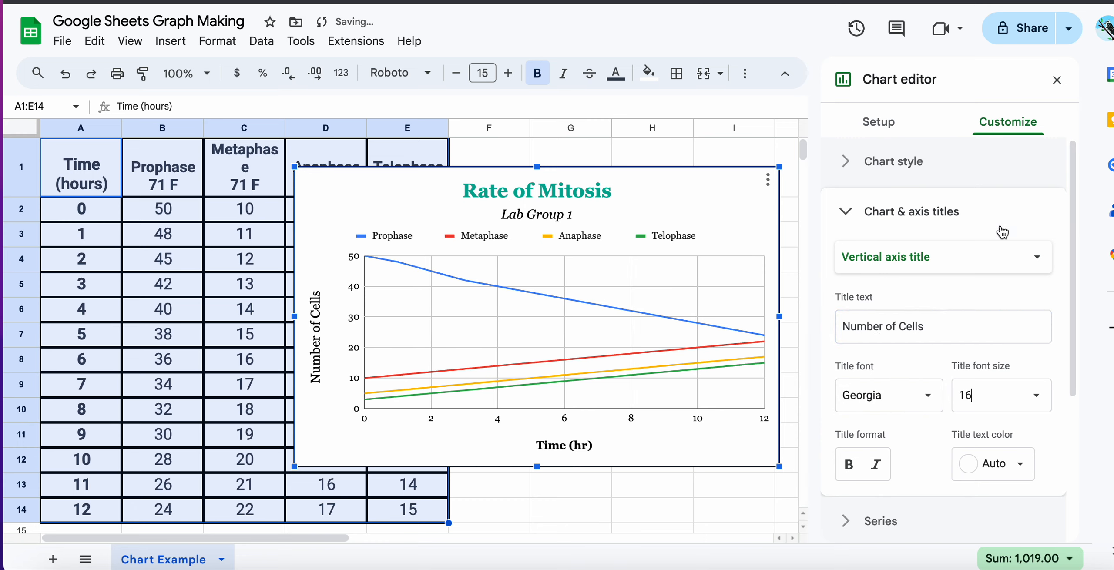
{"action": "left_click", "coordinate": [847, 468]}
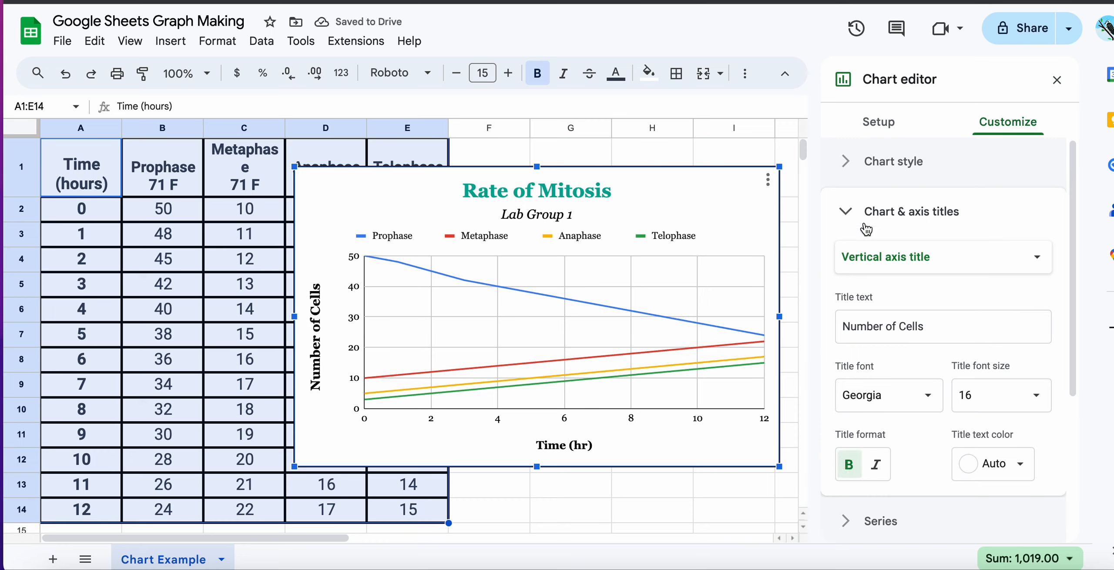
Set the line thickness of all series in the chart to 4px.
{"action": "left_click", "coordinate": [897, 255]}
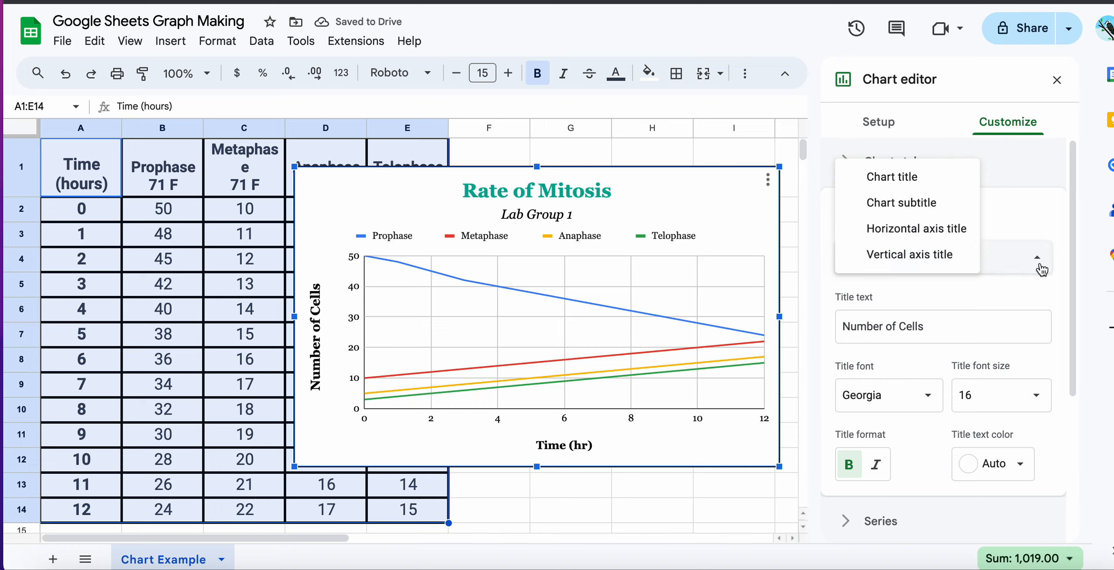
{"action": "left_click", "coordinate": [1000, 210]}
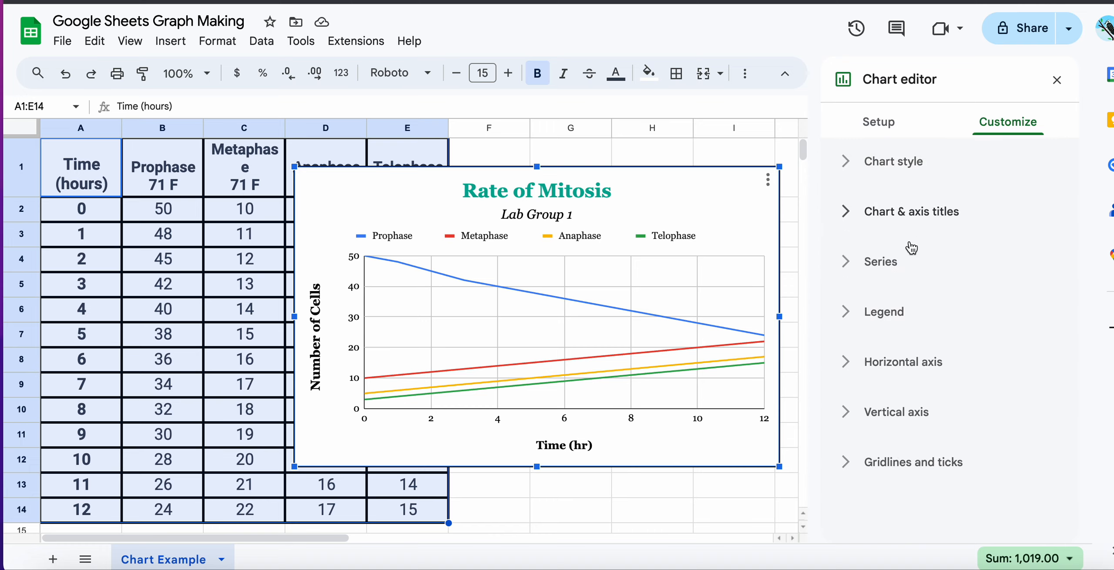
{"action": "left_click", "coordinate": [855, 266]}
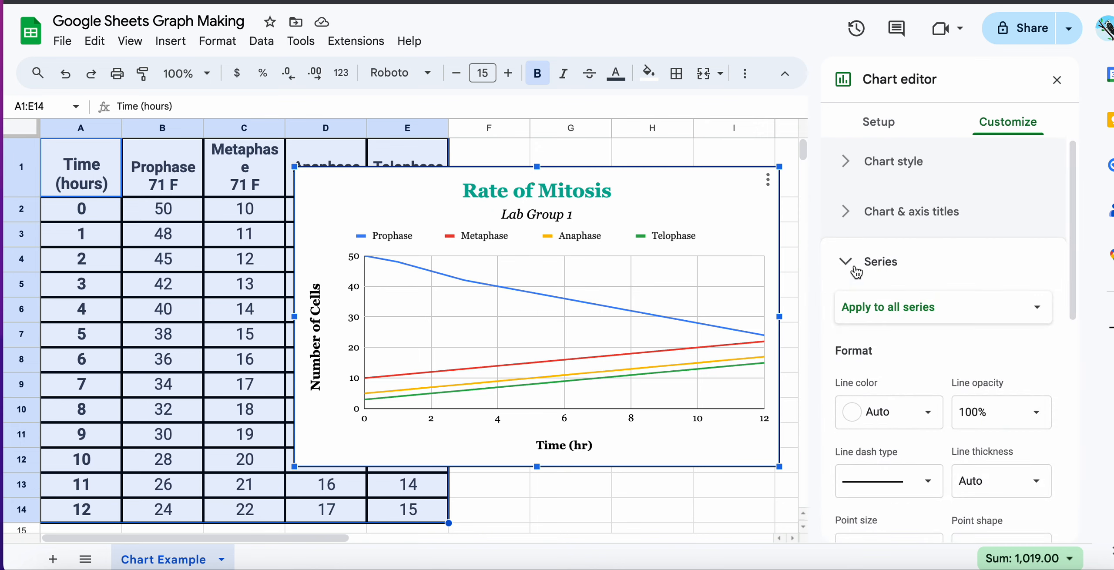
{"action": "left_click", "coordinate": [861, 310]}
{"action": "left_click", "coordinate": [860, 305]}
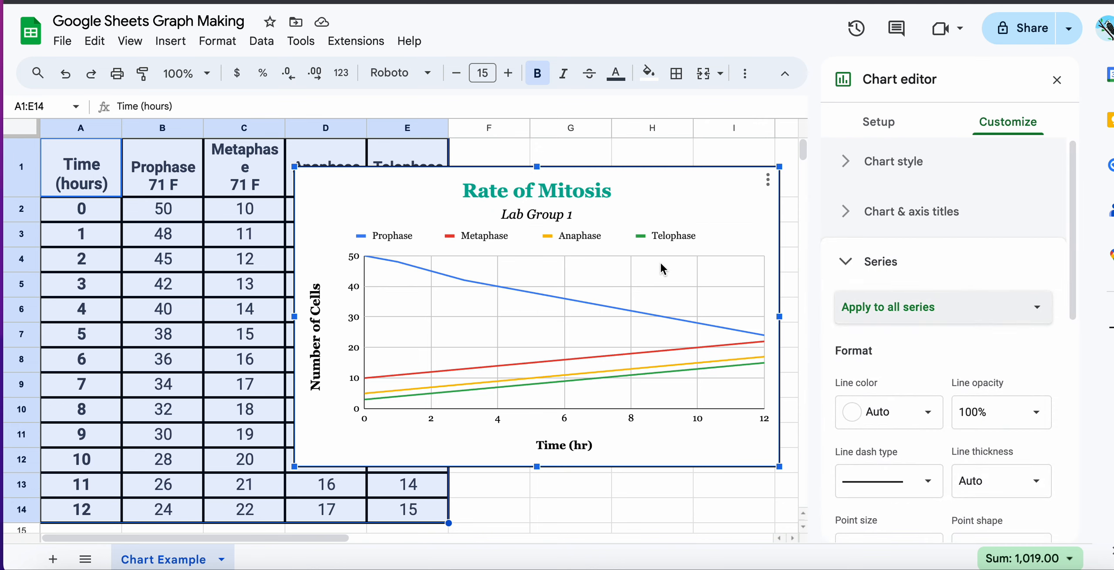
{"action": "left_click", "coordinate": [921, 304]}
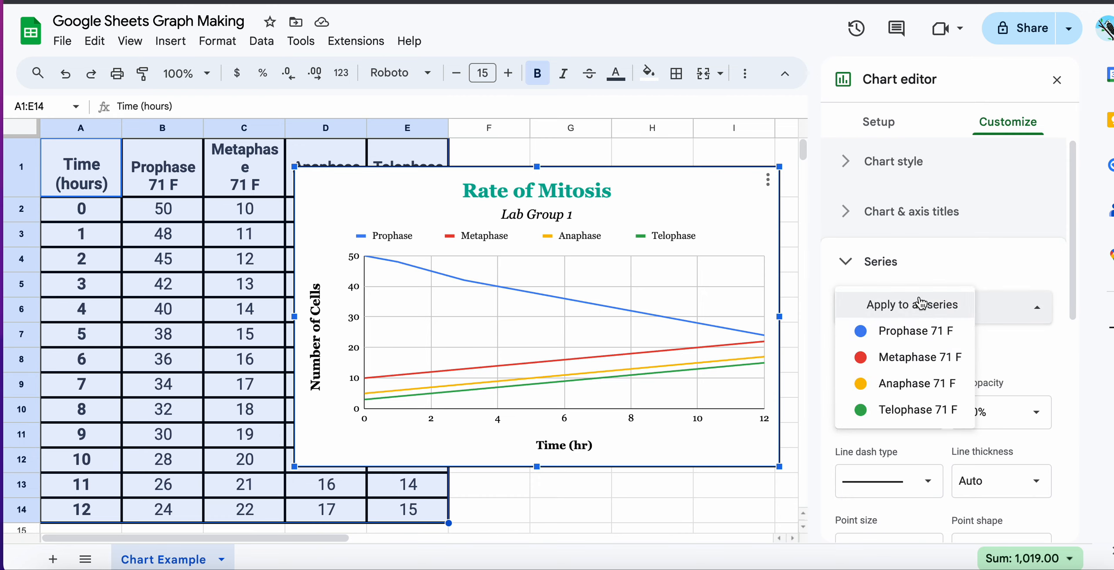
{"action": "left_click", "coordinate": [942, 305]}
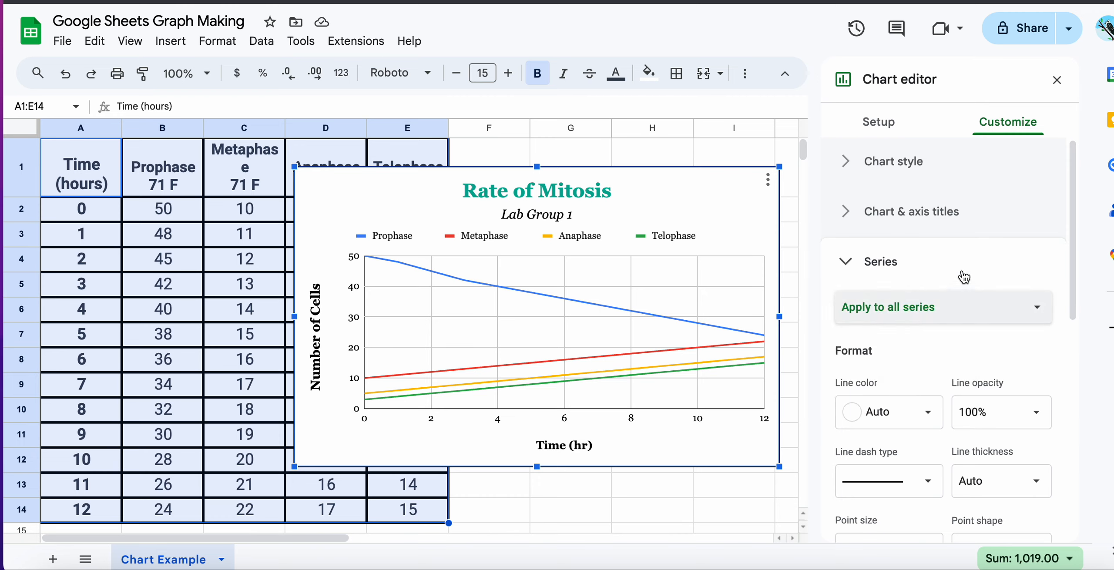
{"action": "left_click_drag", "start_coordinate": [1077, 258], "coordinate": [1075, 317]}
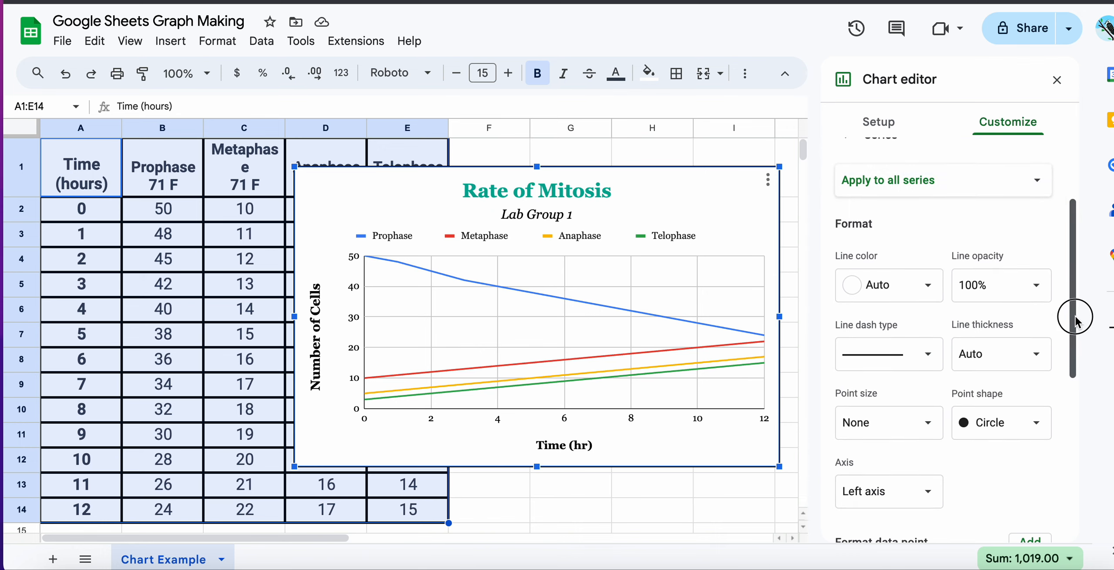
{"action": "left_click", "coordinate": [995, 353]}
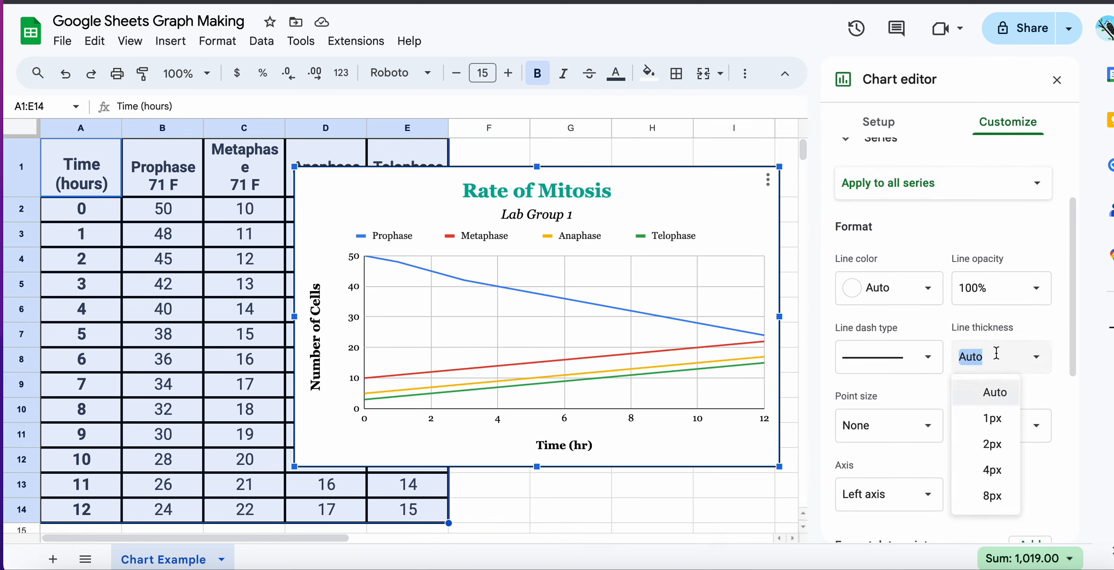
{"action": "left_click", "coordinate": [991, 444]}
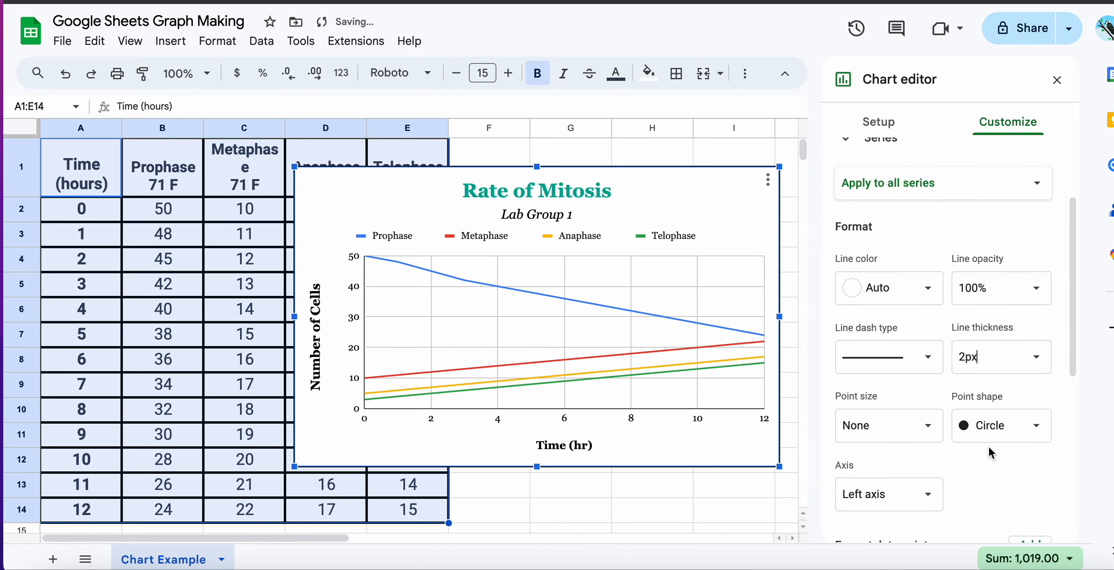
{"action": "left_click", "coordinate": [1038, 360]}
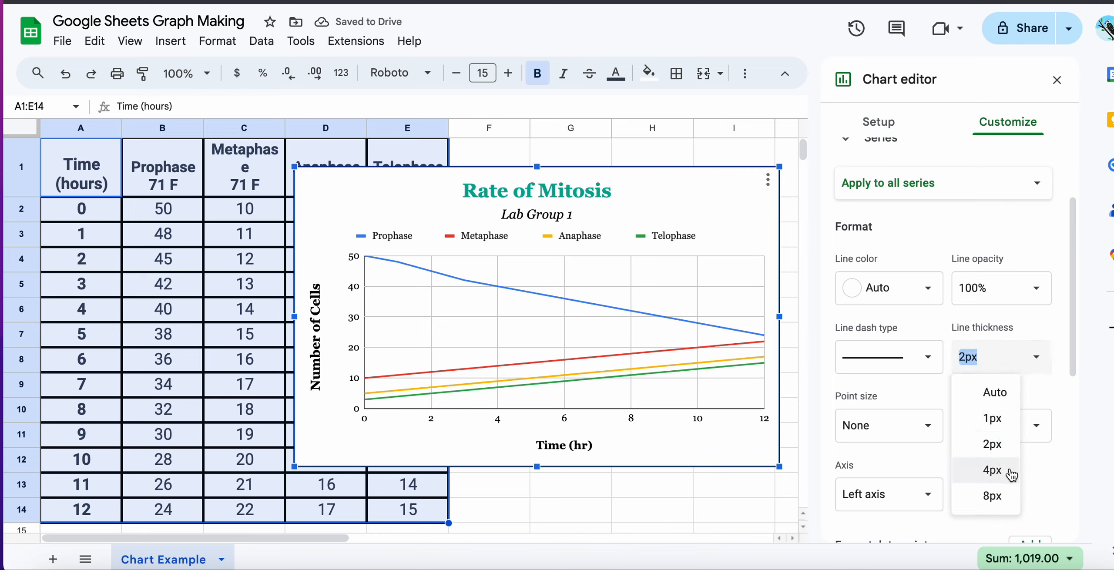
{"action": "left_click", "coordinate": [992, 470]}
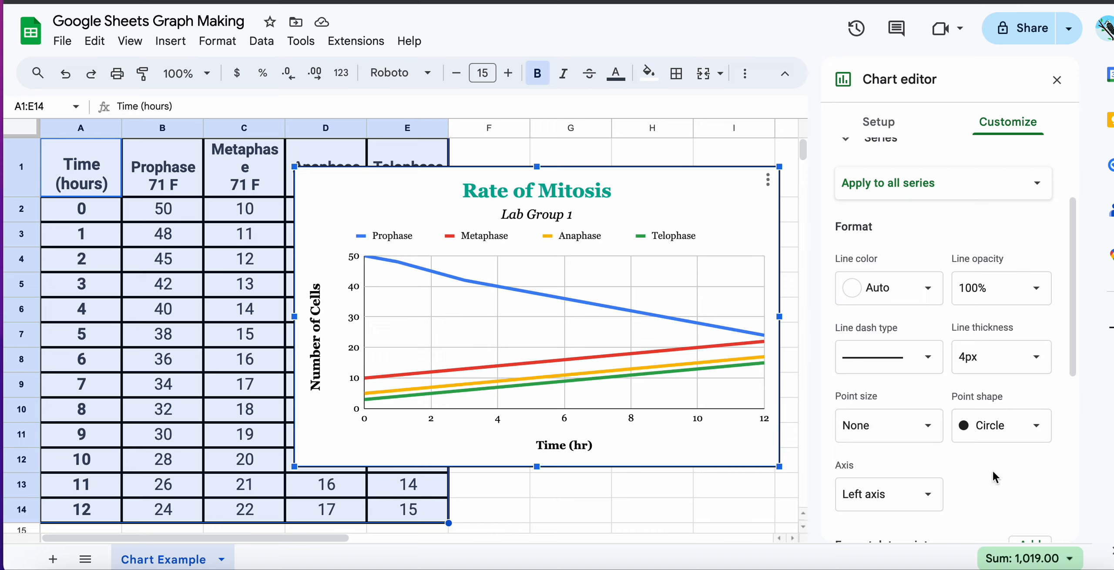
Change the line color of the Prophase 71 F series to the custom hex color FF96C2.
{"action": "scroll", "coordinate": [967, 225], "scroll_direction": "up", "scroll_amount": 1}
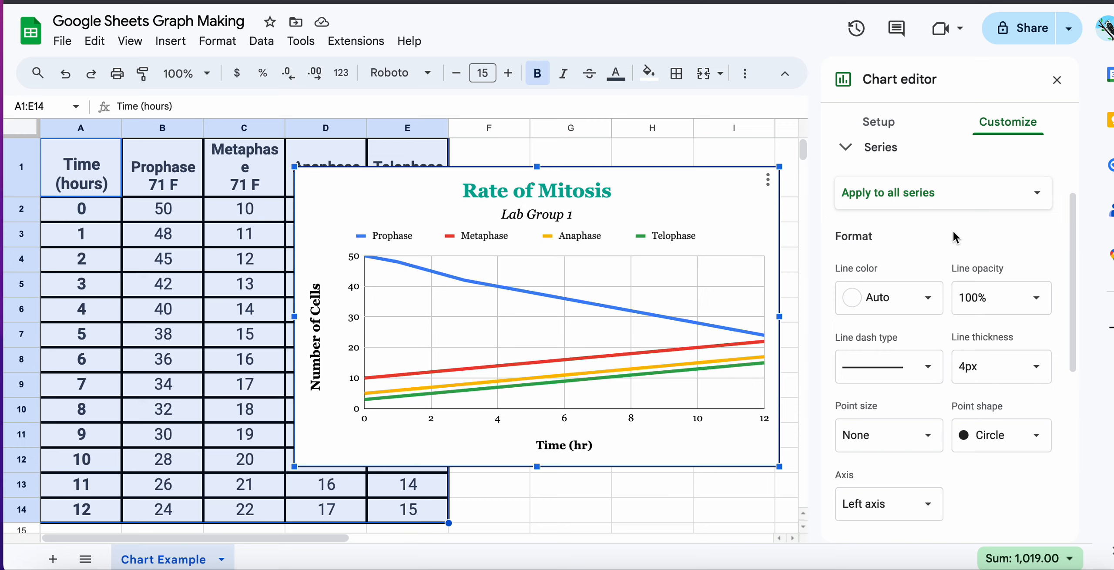
{"action": "left_click", "coordinate": [924, 199]}
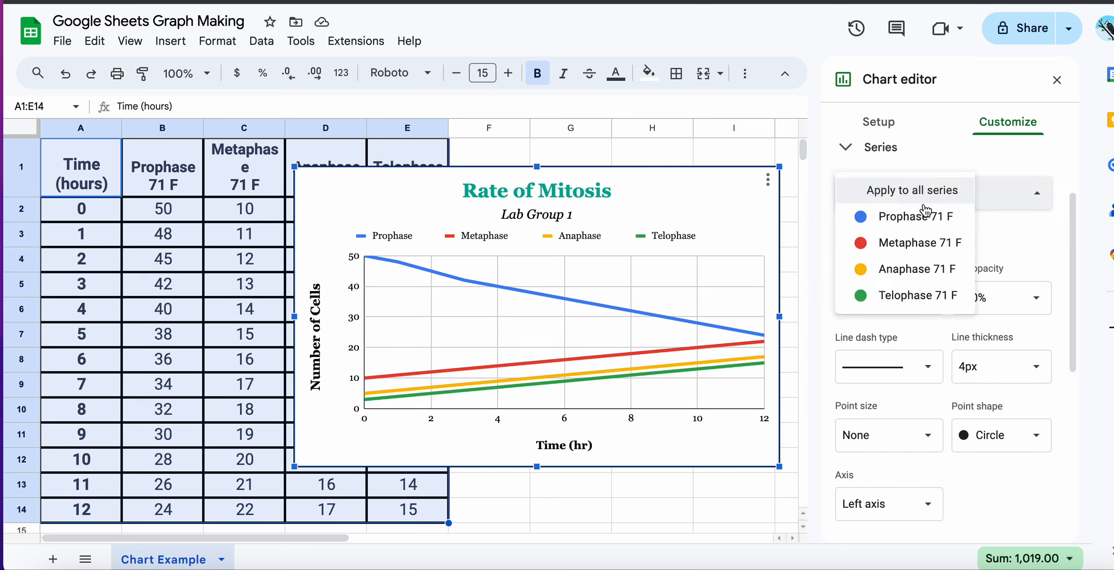
{"action": "left_click", "coordinate": [925, 216]}
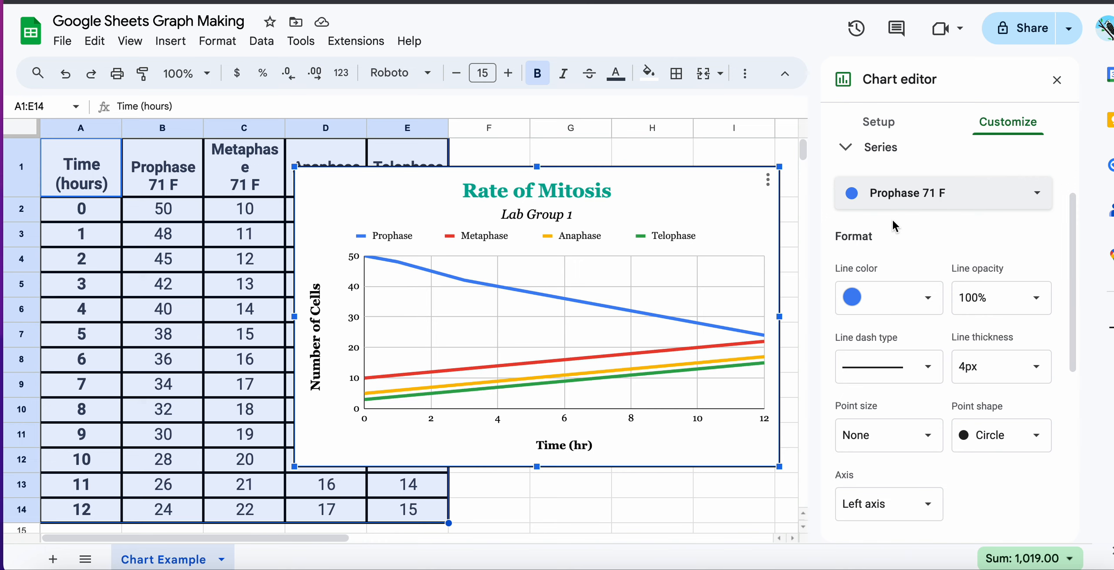
{"action": "left_click", "coordinate": [929, 299]}
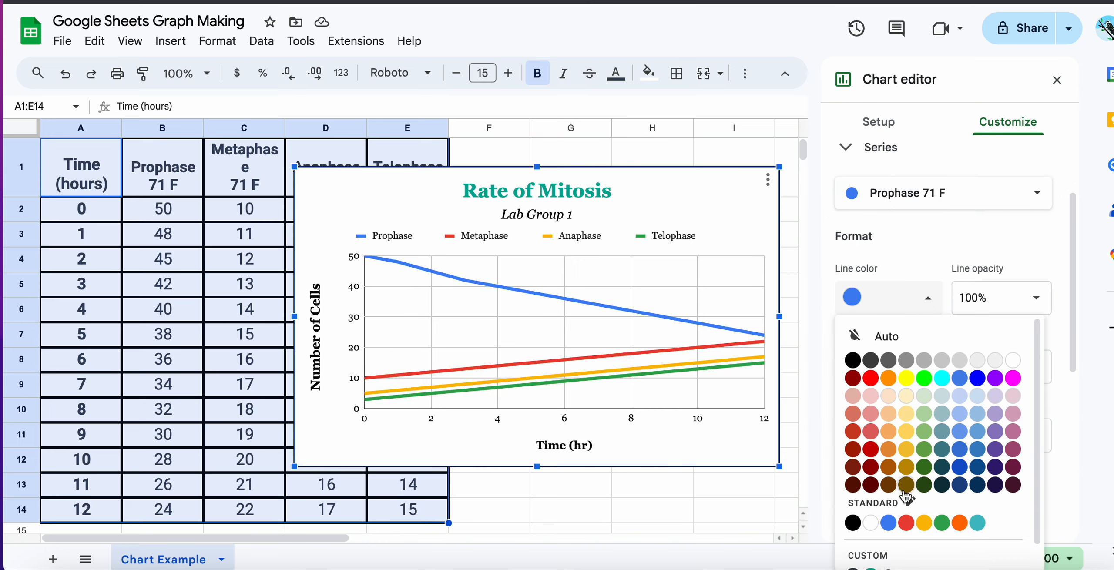
{"action": "scroll", "coordinate": [905, 496], "scroll_direction": "down", "scroll_amount": 1}
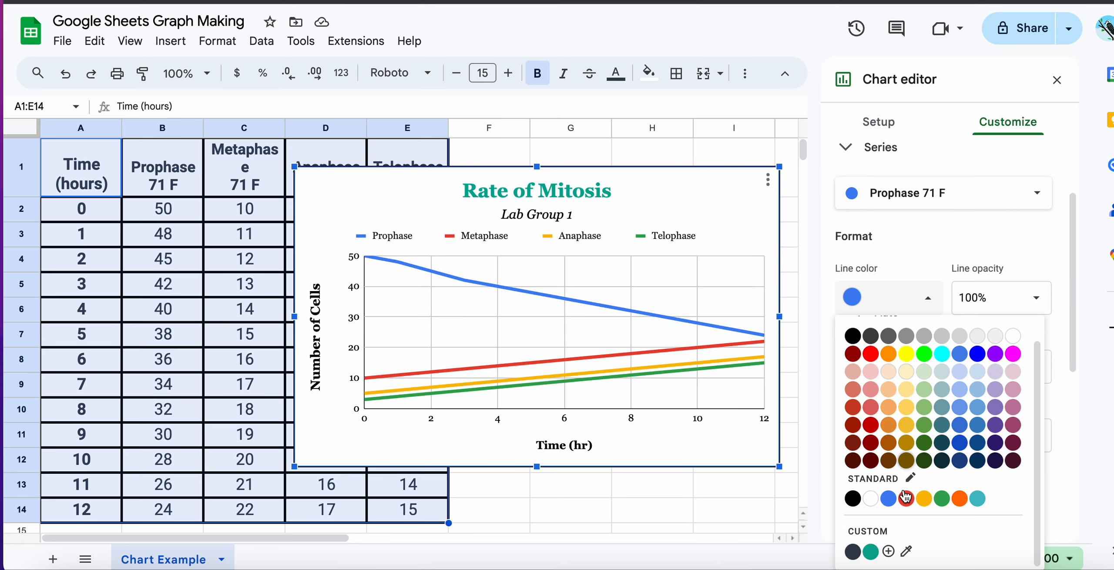
{"action": "left_click", "coordinate": [888, 551]}
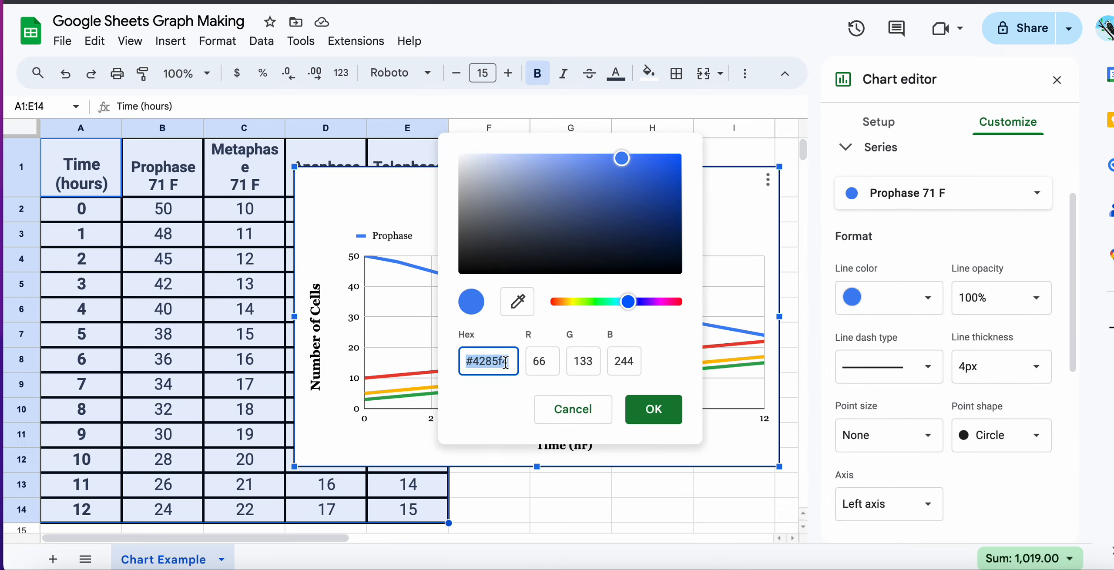
{"action": "type", "text": "FF9"}
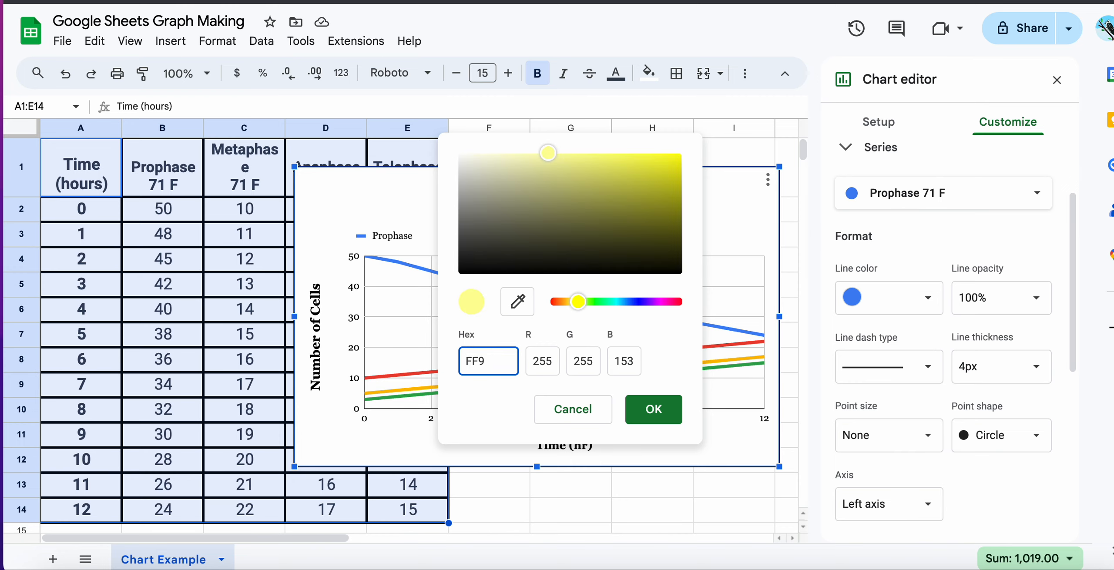
{"action": "type", "text": "6C2"}
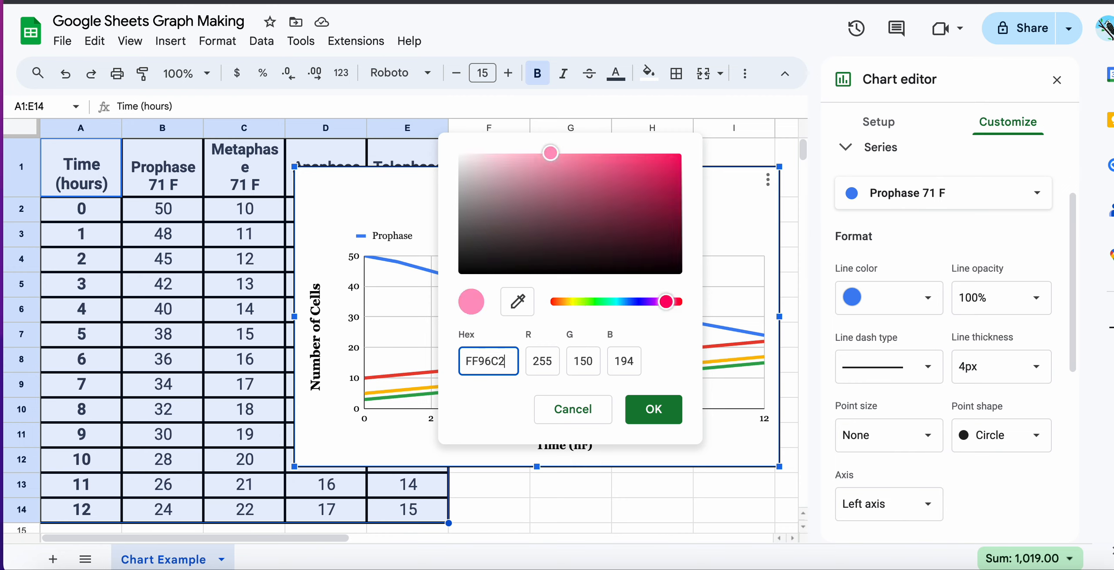
{"action": "left_click", "coordinate": [651, 410]}
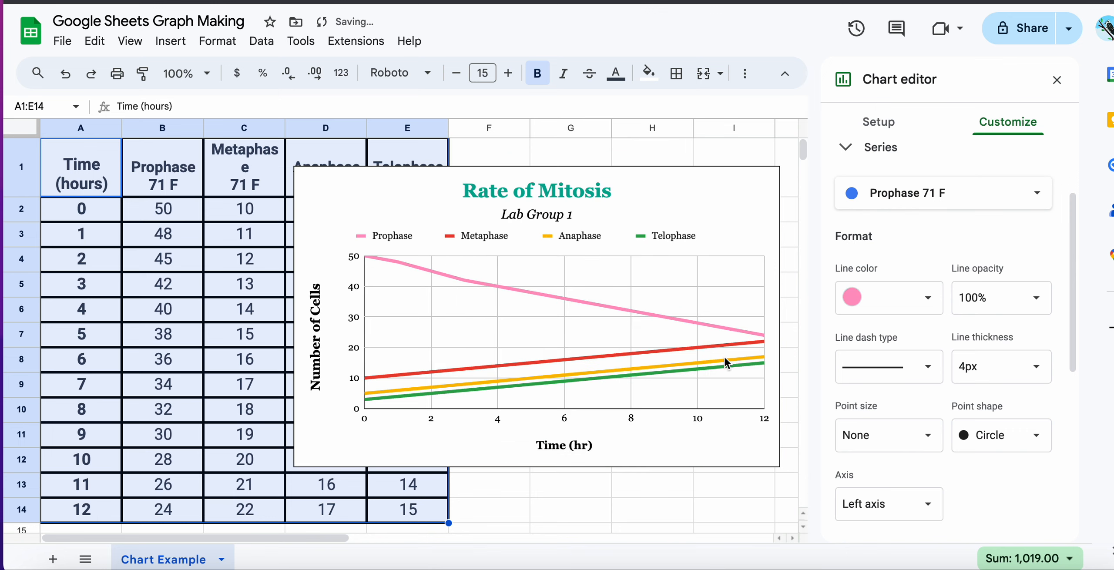
Change the line color of the Metaphase 71 F series to the custom hex color FF9C3B.
{"action": "left_click", "coordinate": [900, 195]}
{"action": "left_click", "coordinate": [898, 203]}
{"action": "left_click", "coordinate": [671, 347]}
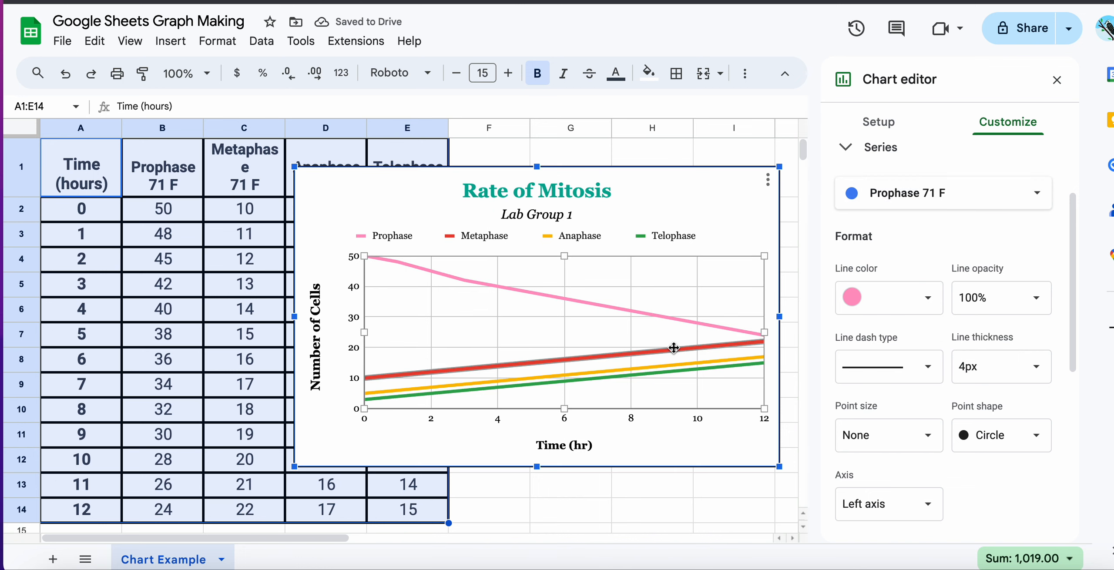
{"action": "left_click", "coordinate": [887, 314]}
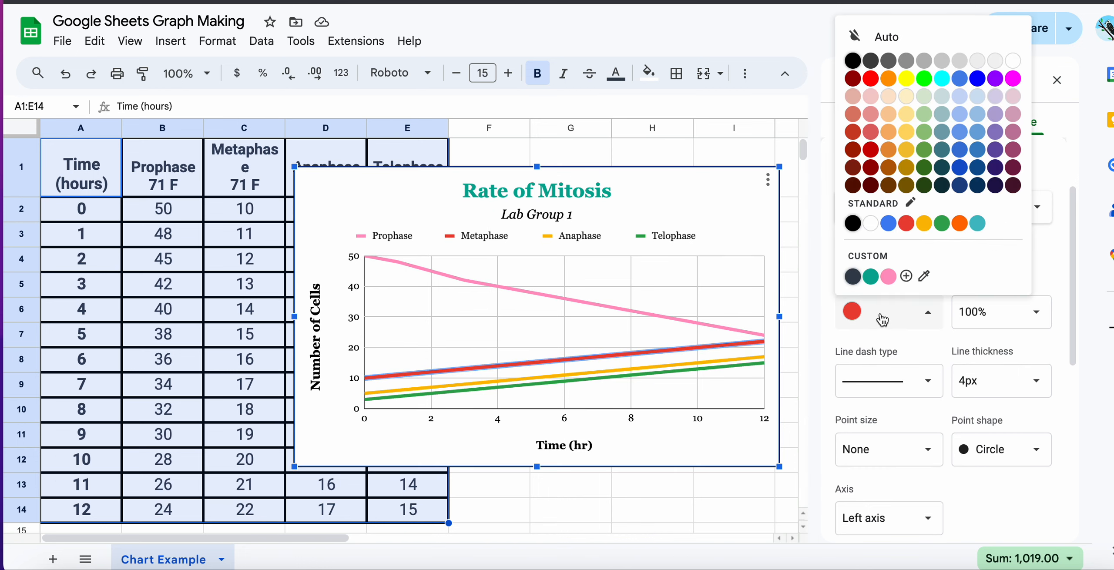
{"action": "left_click", "coordinate": [907, 276]}
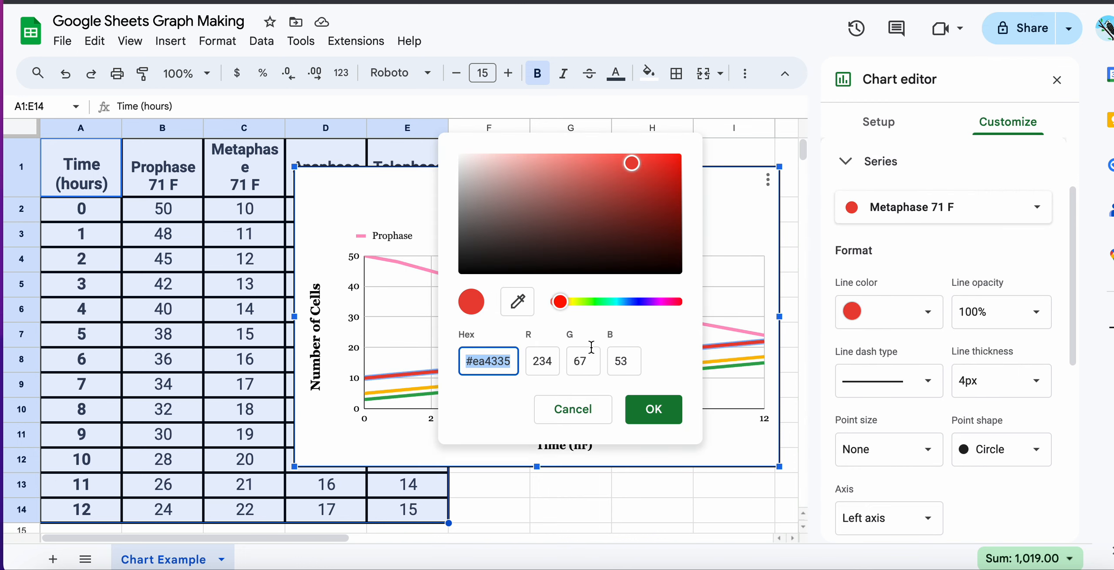
{"action": "key", "text": "BackSpace"}
{"action": "type", "text": "FF96C"}
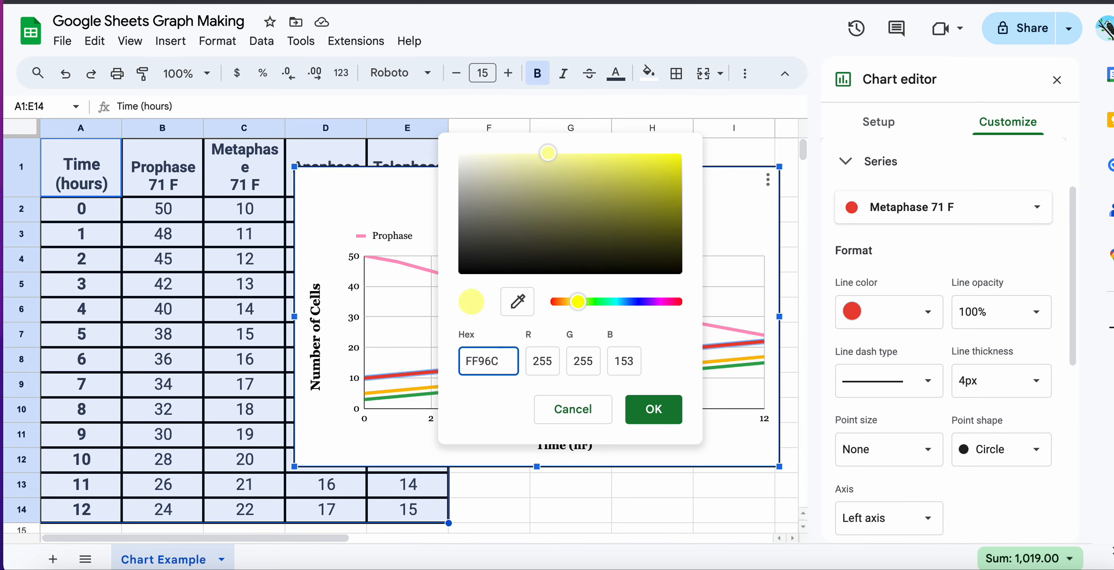
{"action": "type", "text": "2"}
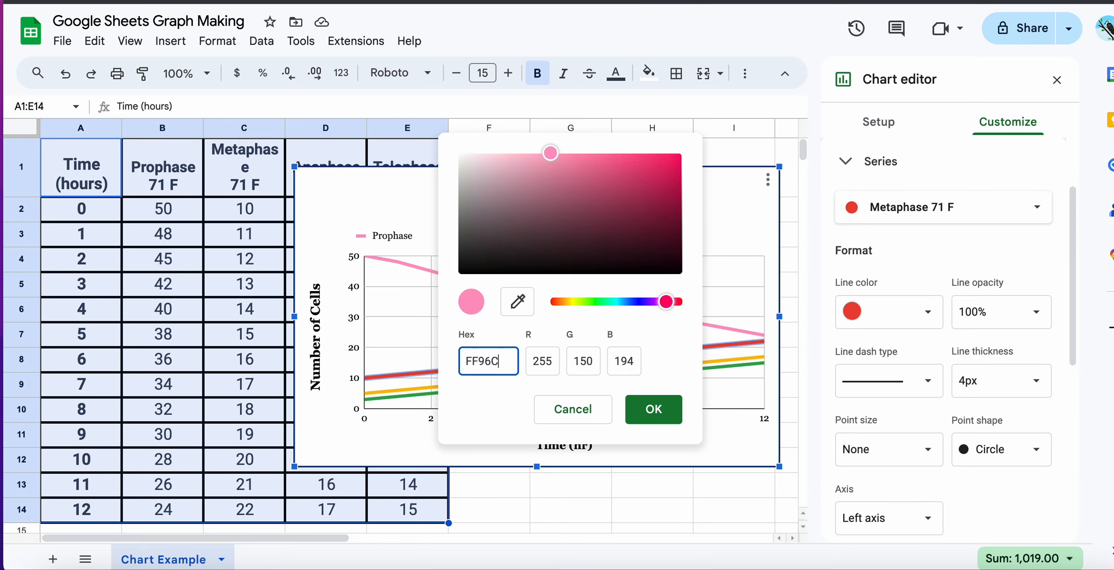
{"action": "key", "text": "BackSpace"}
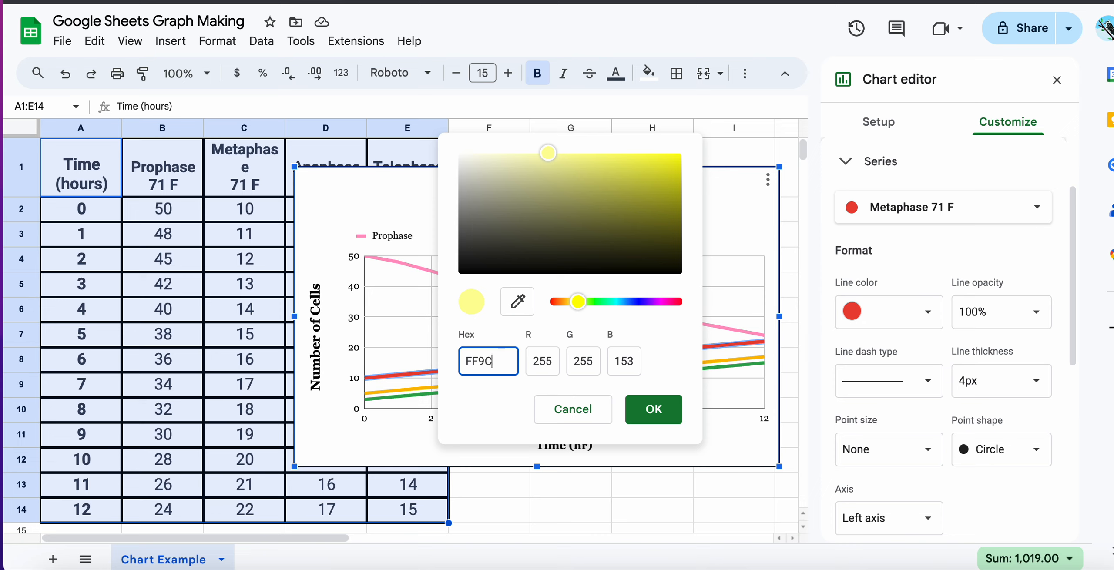
{"action": "type", "text": "C3B"}
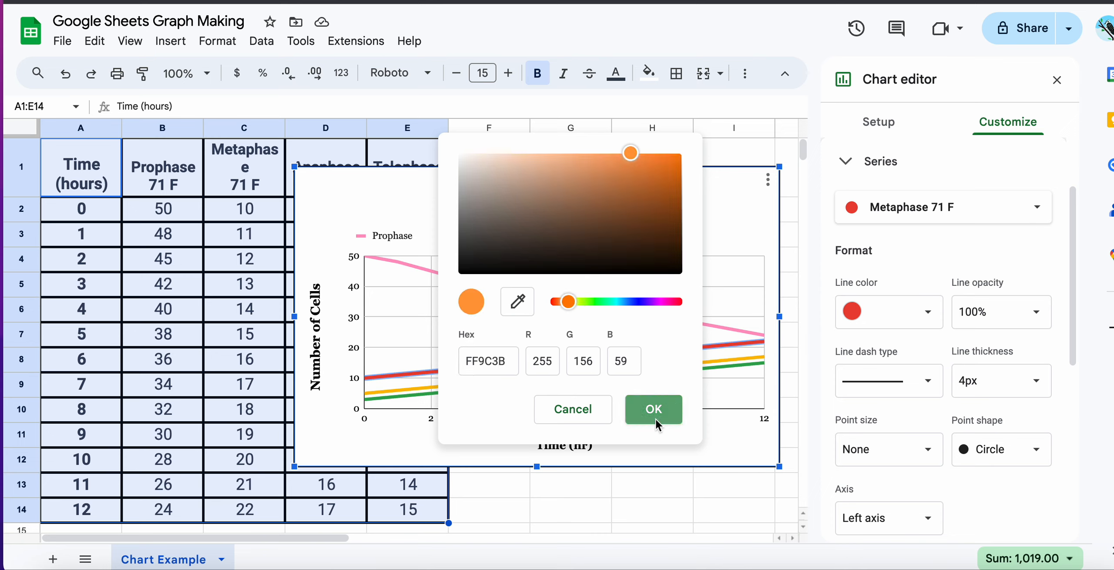
{"action": "left_click", "coordinate": [654, 413]}
Change the line color of the Anaphase 71 F series to the custom hex color 66D1C5.
{"action": "left_click", "coordinate": [700, 364]}
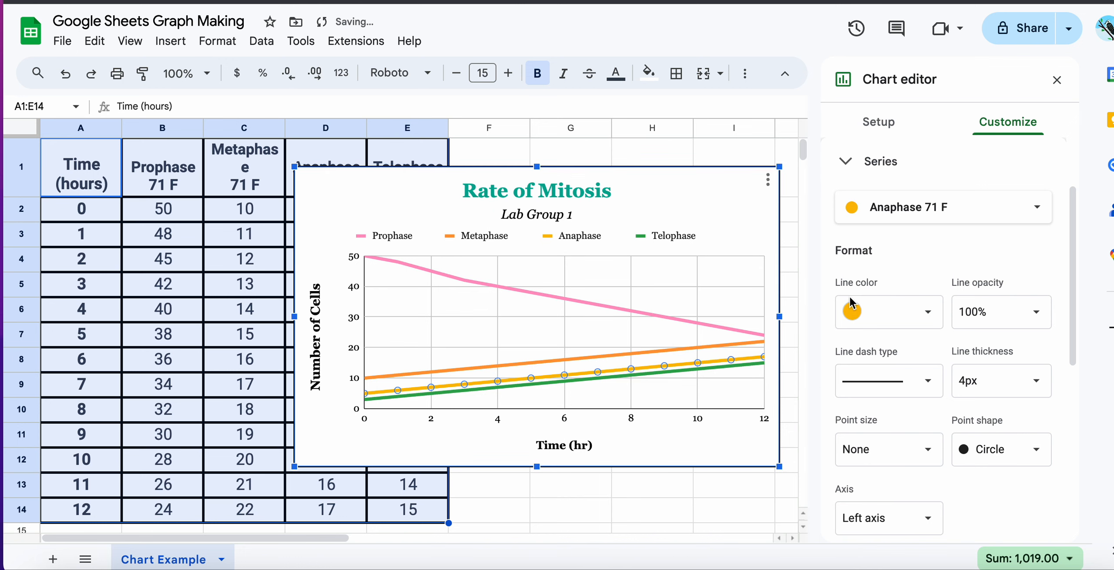
{"action": "left_click", "coordinate": [912, 310]}
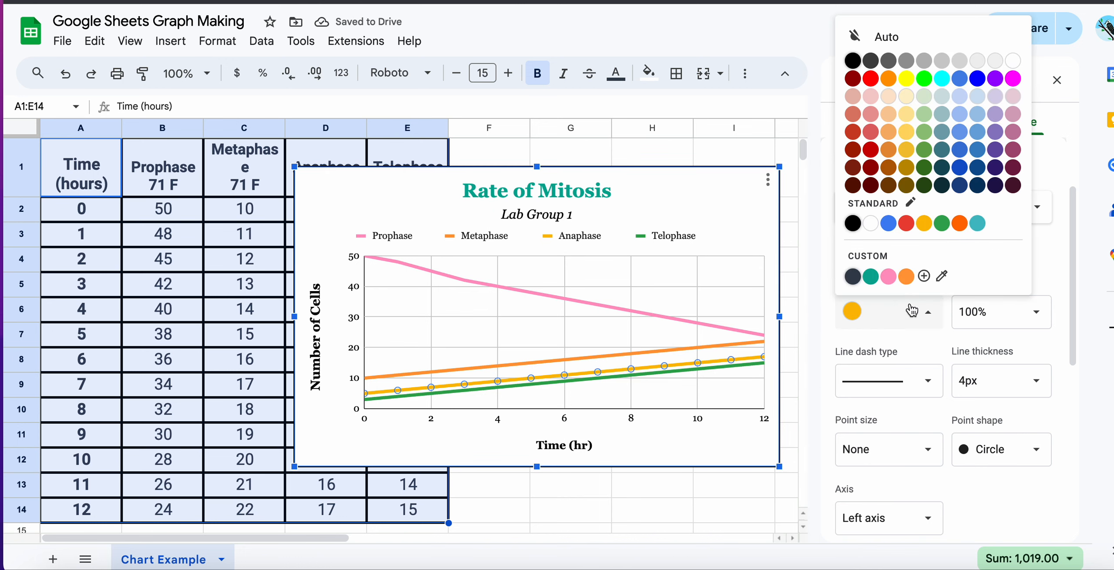
{"action": "left_click", "coordinate": [923, 276]}
{"action": "key", "text": "BackSpace"}
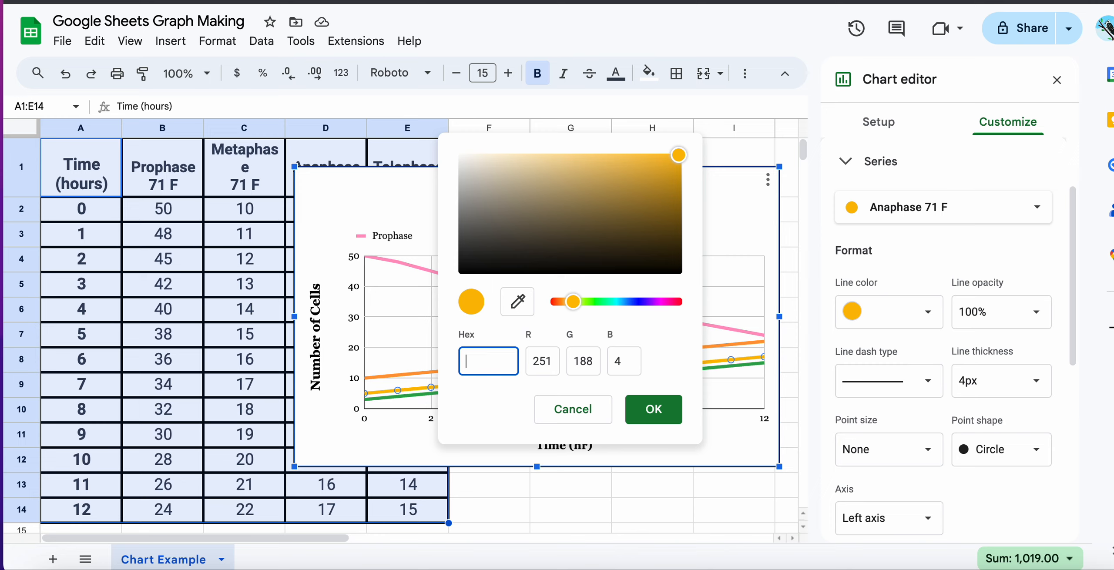
{"action": "type", "text": "66D1C"}
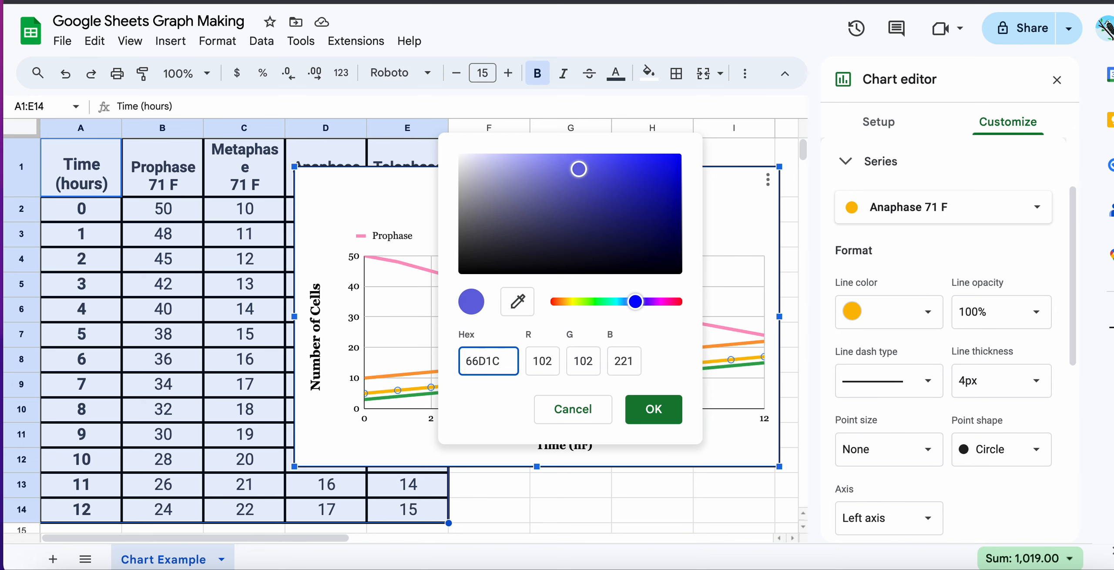
{"action": "type", "text": "5"}
{"action": "left_click", "coordinate": [642, 412]}
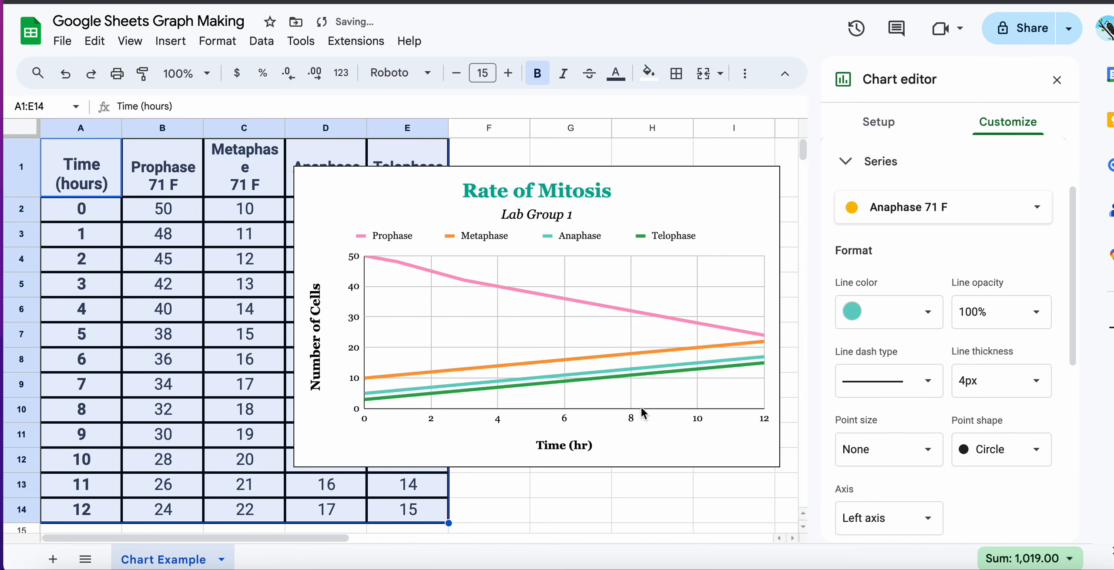
Change the line color of the Anaphase 71 F series to the custom hex color CAB3DF.
{"action": "left_click", "coordinate": [659, 373]}
{"action": "left_click", "coordinate": [864, 315]}
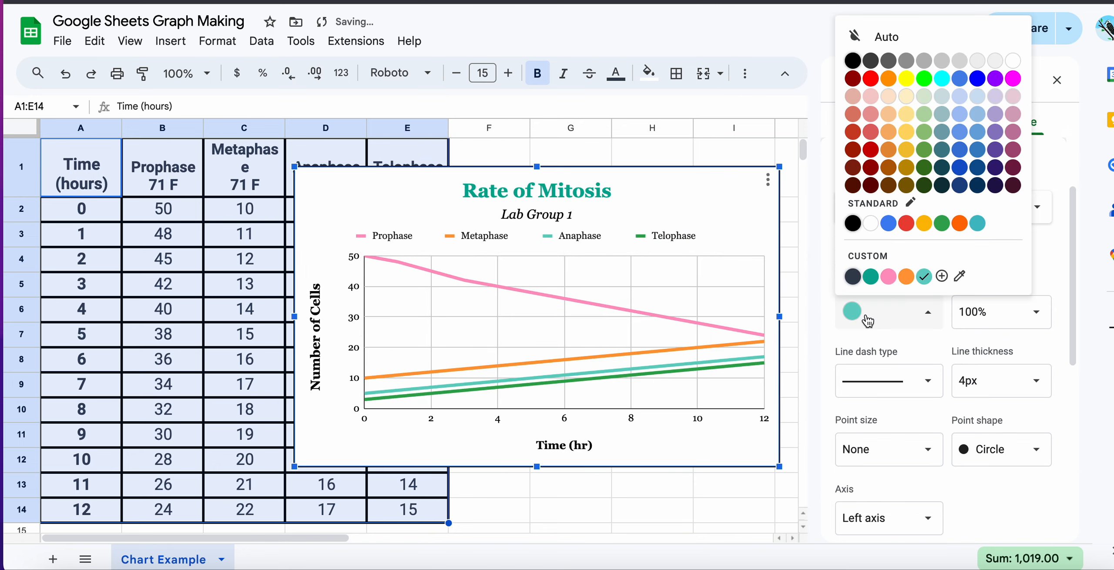
{"action": "left_click", "coordinate": [942, 277]}
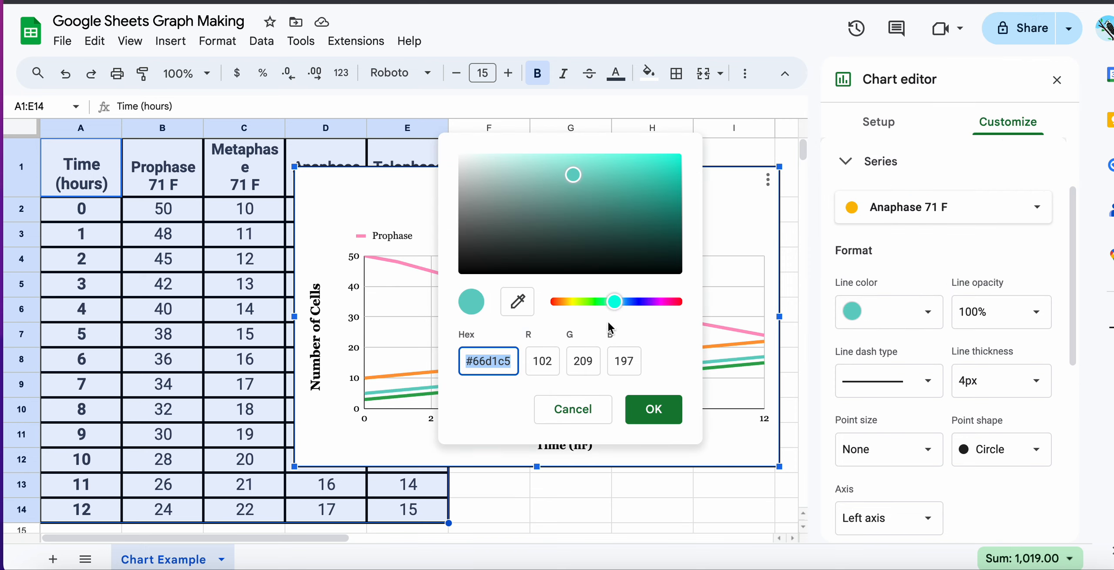
{"action": "type", "text": "C"}
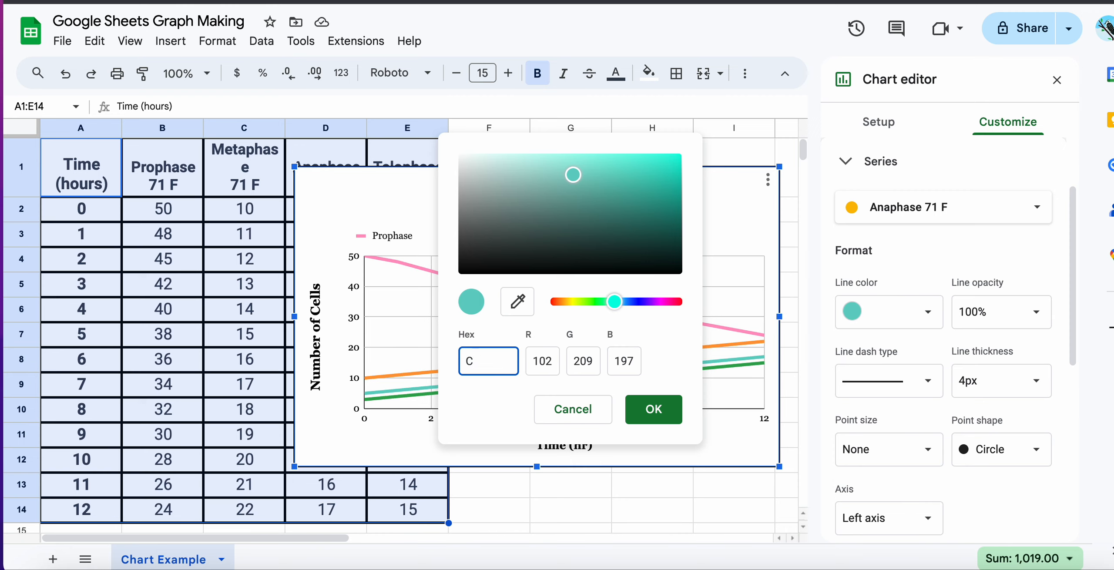
{"action": "type", "text": "AB"}
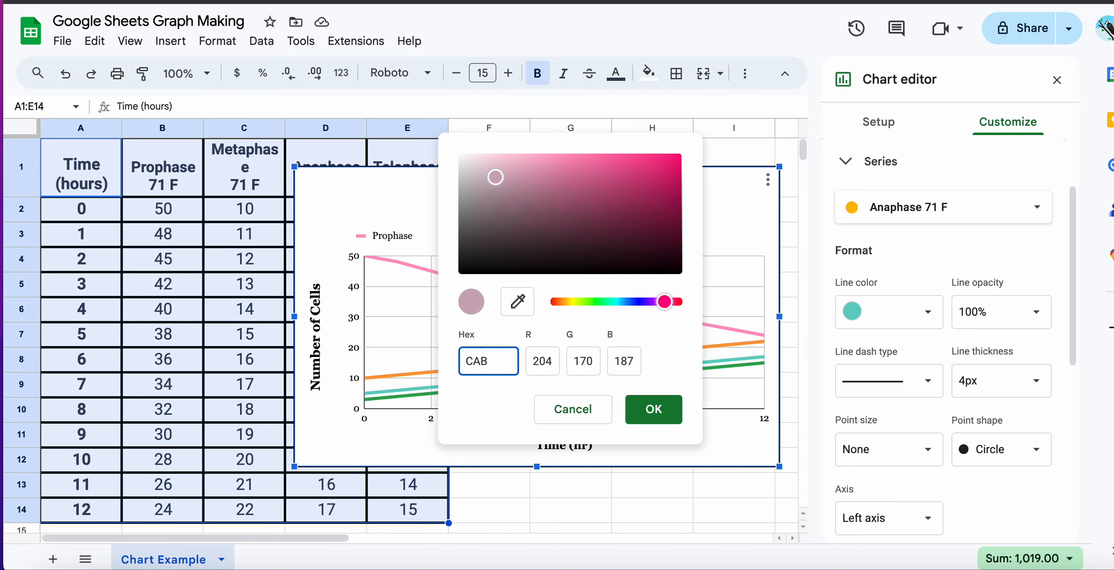
{"action": "type", "text": "3DF"}
{"action": "left_click", "coordinate": [679, 403]}
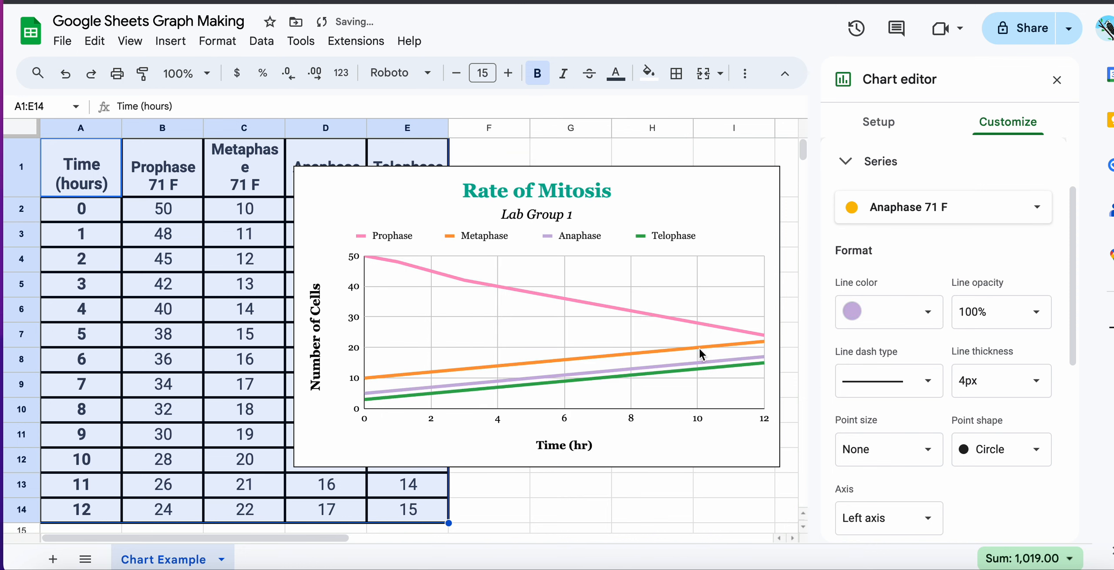
Change the line color of the Telophase 71 F series to the existing teal custom color and close the chart's settings.
{"action": "left_click", "coordinate": [702, 370]}
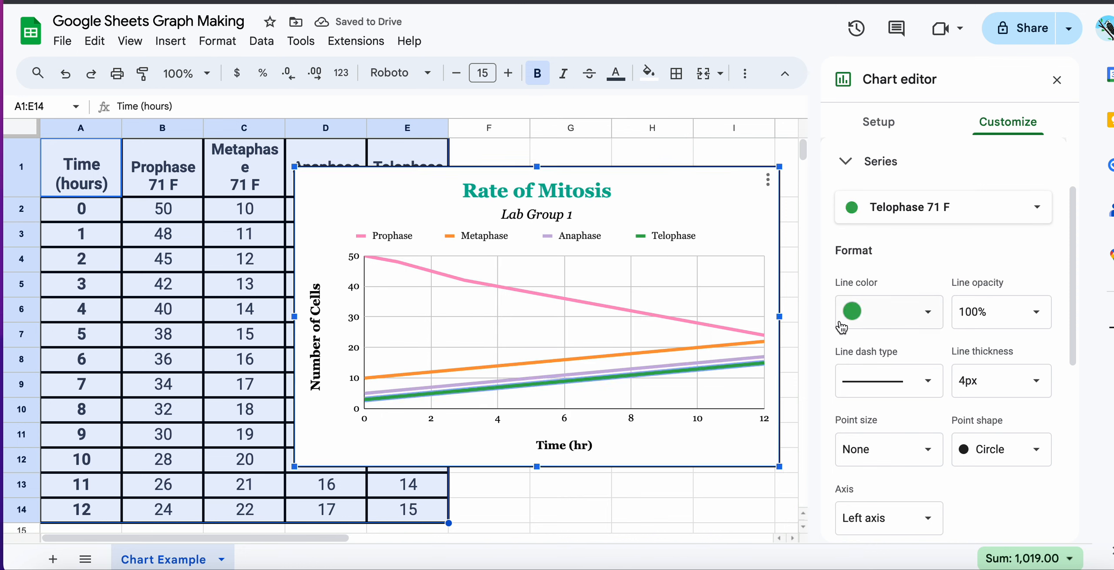
{"action": "left_click", "coordinate": [865, 320]}
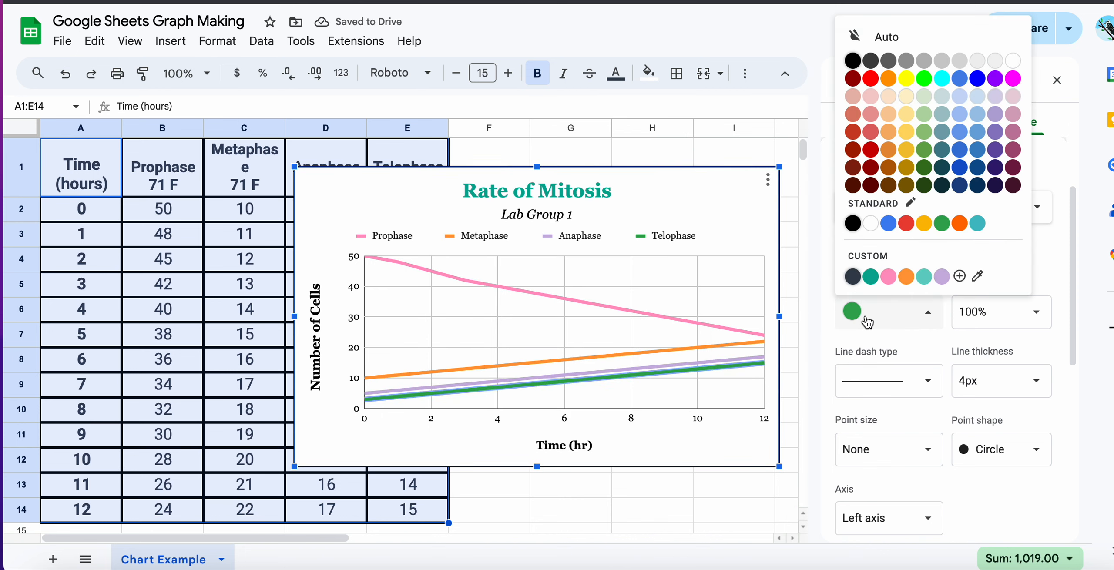
{"action": "left_click", "coordinate": [924, 277]}
{"action": "left_click", "coordinate": [804, 316]}
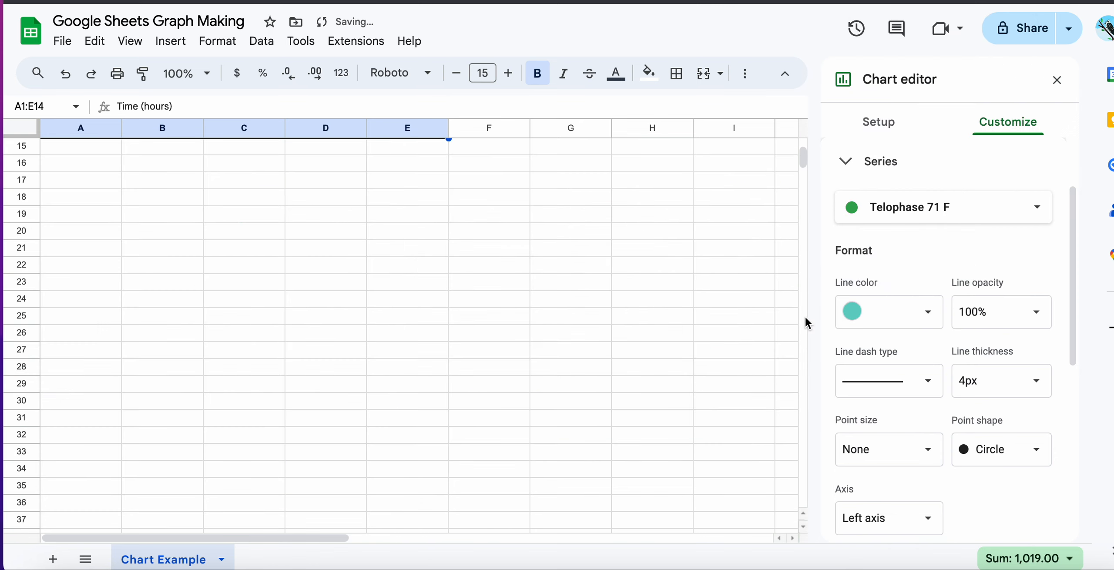
{"action": "left_click_drag", "start_coordinate": [804, 167], "coordinate": [794, 131]}
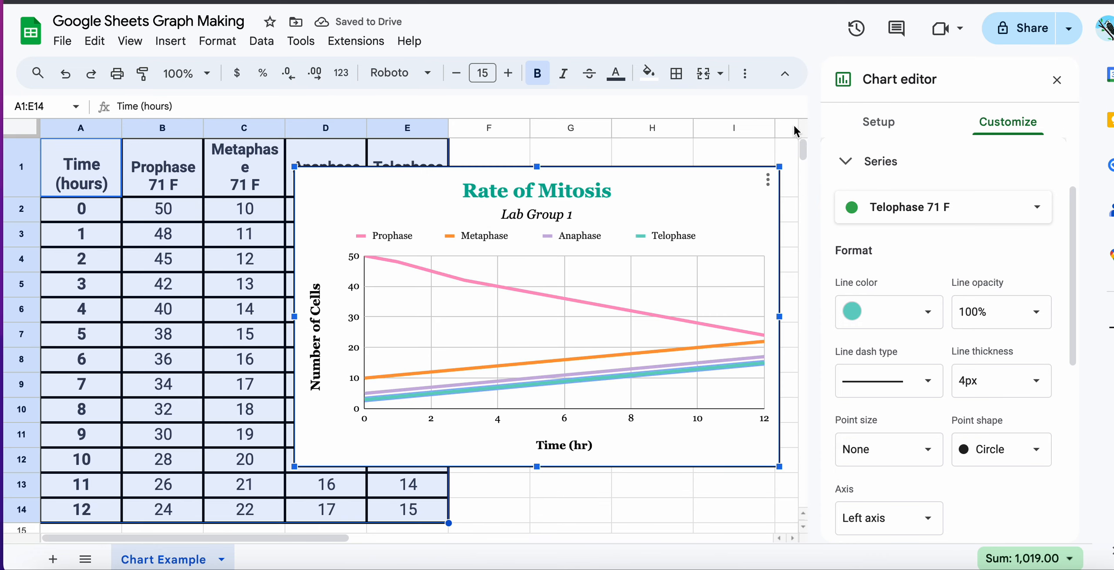
{"action": "left_click", "coordinate": [632, 515]}
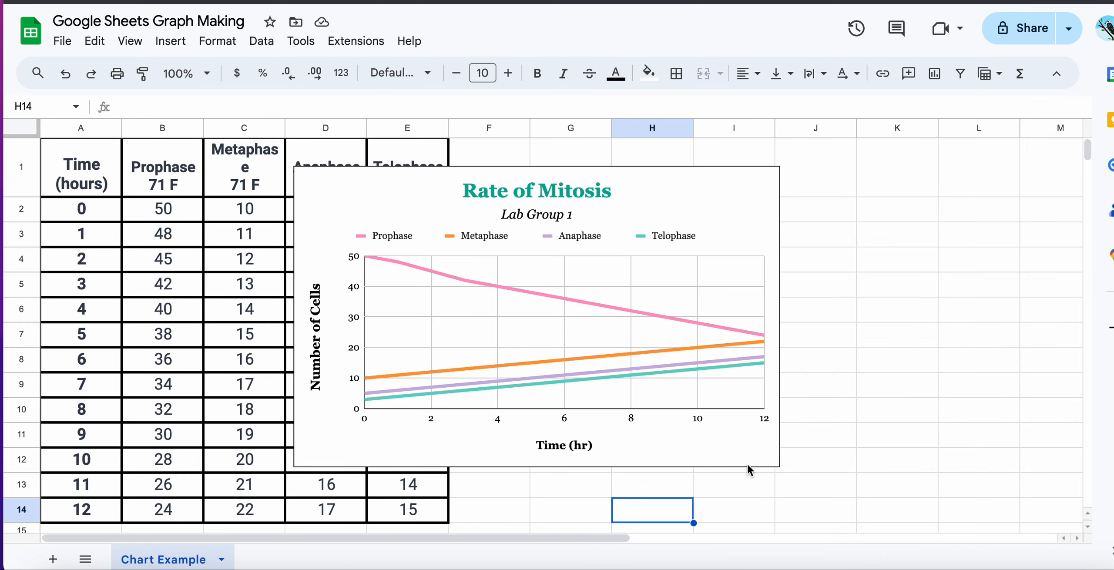
Reopen the settings of the Rate of Mitosis chart and set its legend position to Bottom.
{"action": "left_click", "coordinate": [734, 346]}
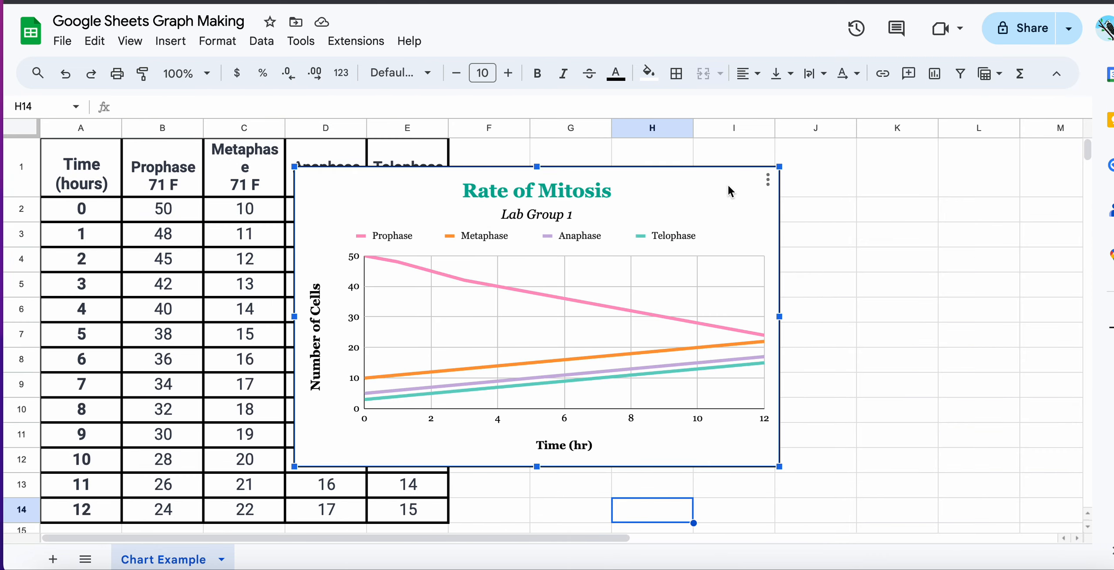
{"action": "double_click", "coordinate": [720, 214]}
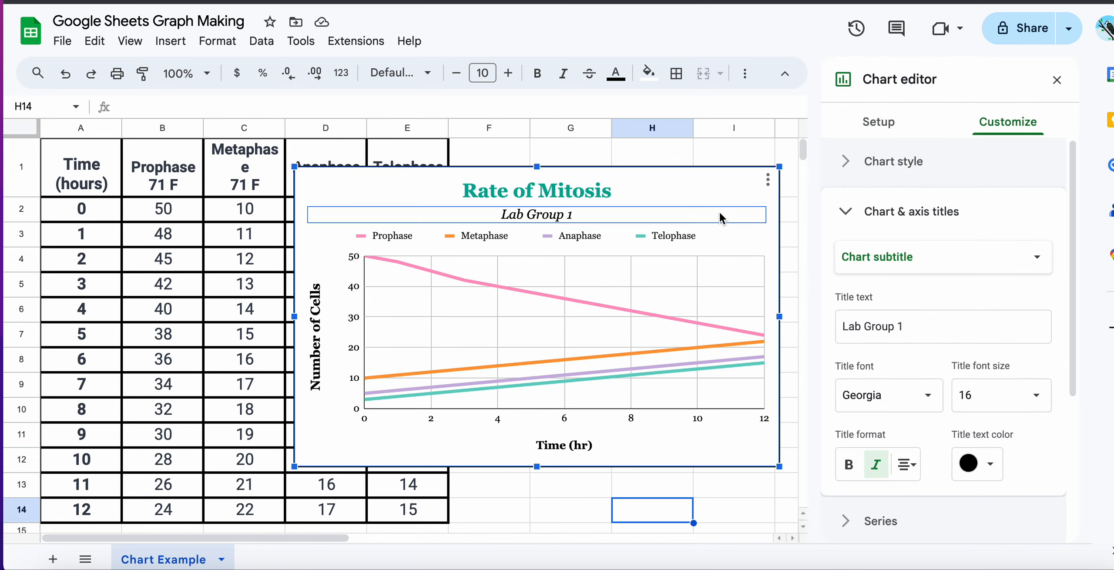
{"action": "left_click", "coordinate": [846, 212]}
{"action": "left_click", "coordinate": [853, 263]}
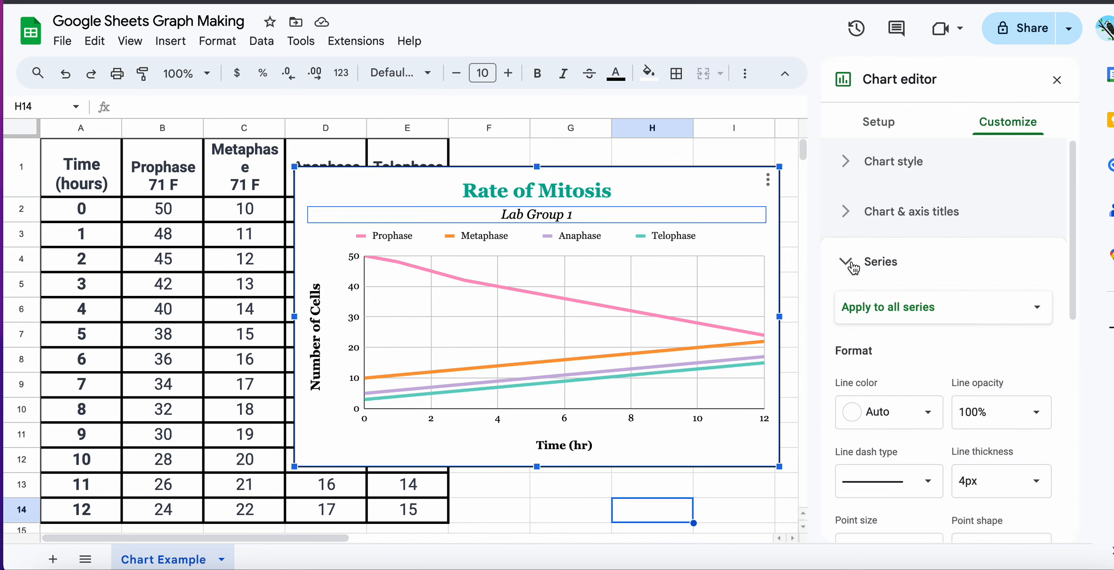
{"action": "scroll", "coordinate": [870, 330], "scroll_direction": "down", "scroll_amount": 4}
{"action": "scroll", "coordinate": [884, 335], "scroll_direction": "up", "scroll_amount": 3}
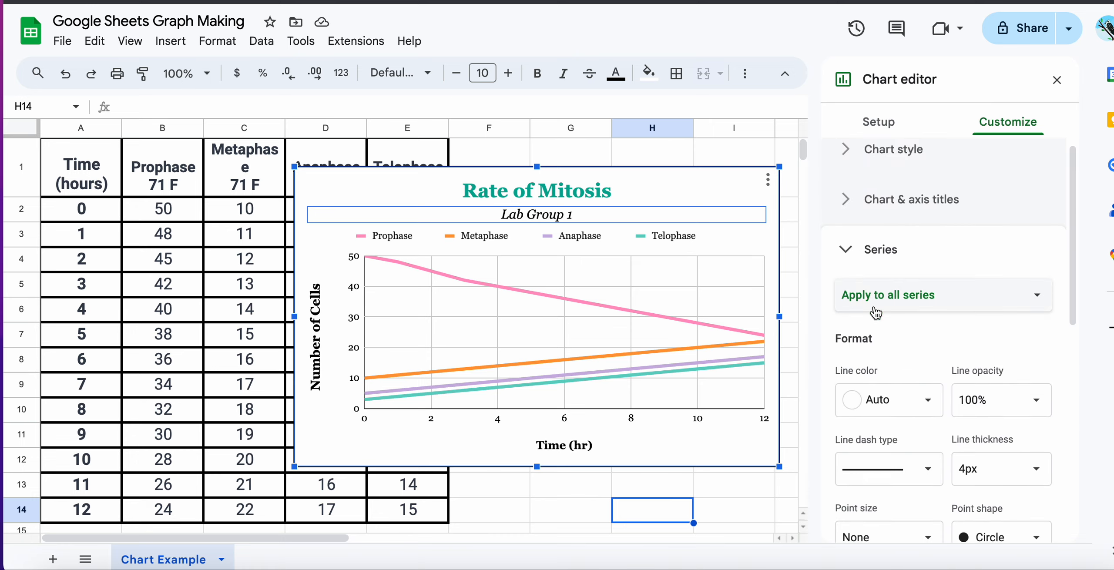
{"action": "left_click", "coordinate": [856, 248]}
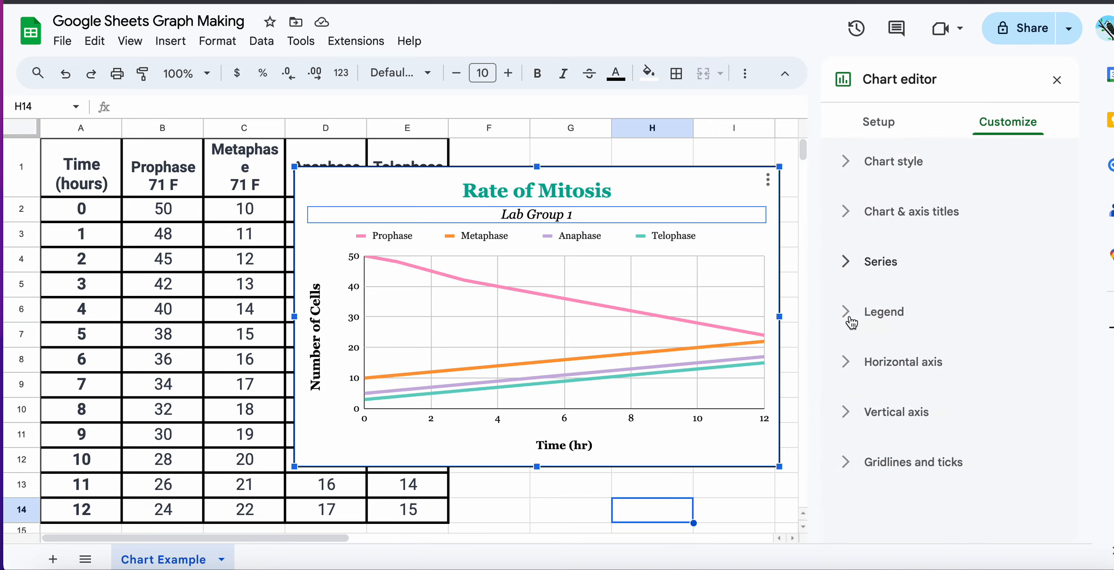
{"action": "left_click", "coordinate": [863, 311]}
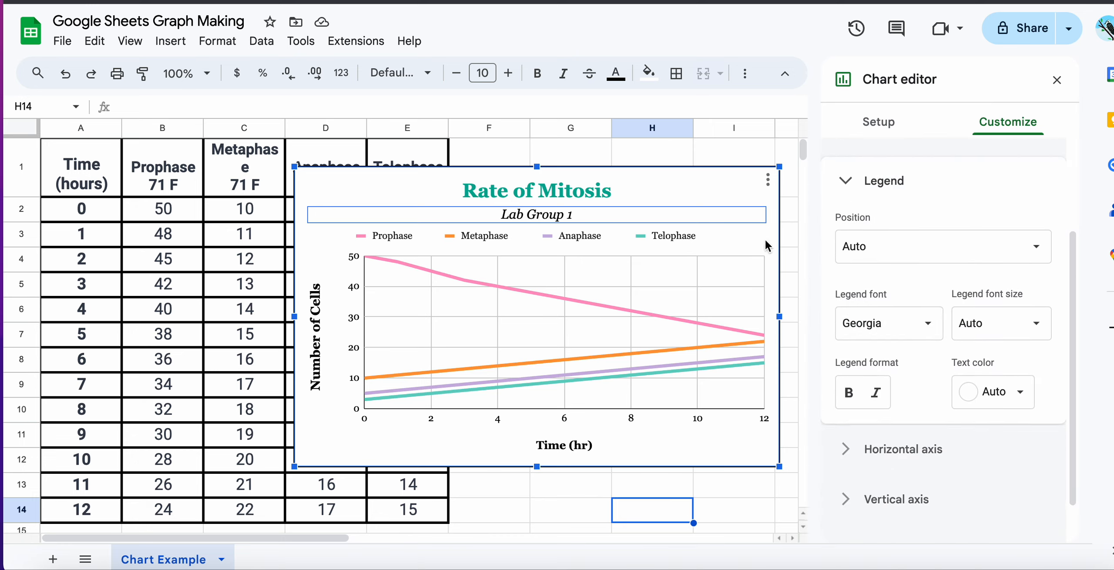
{"action": "left_click", "coordinate": [934, 244]}
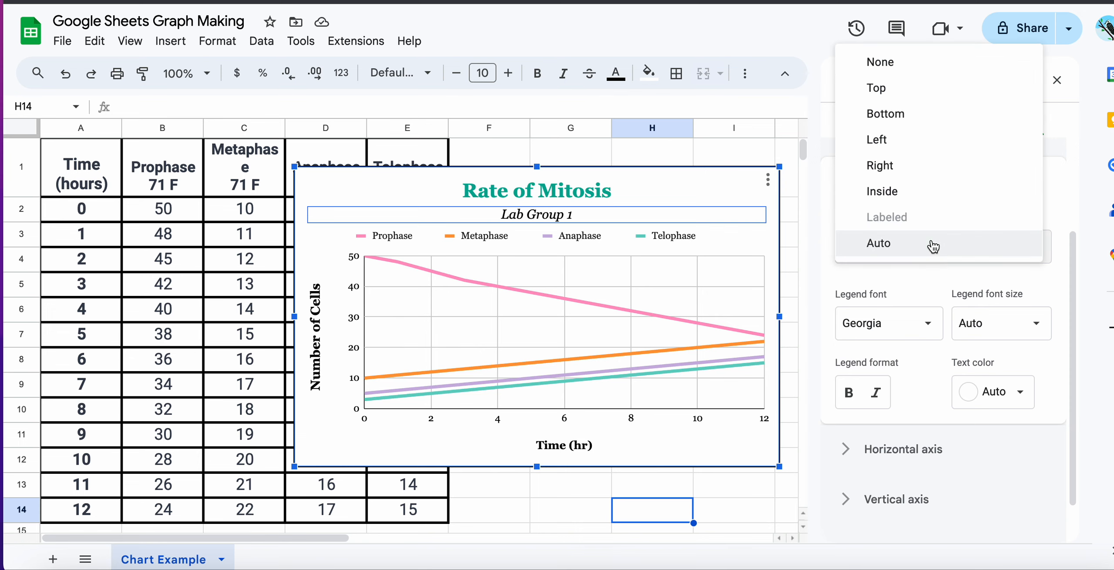
{"action": "left_click", "coordinate": [924, 125]}
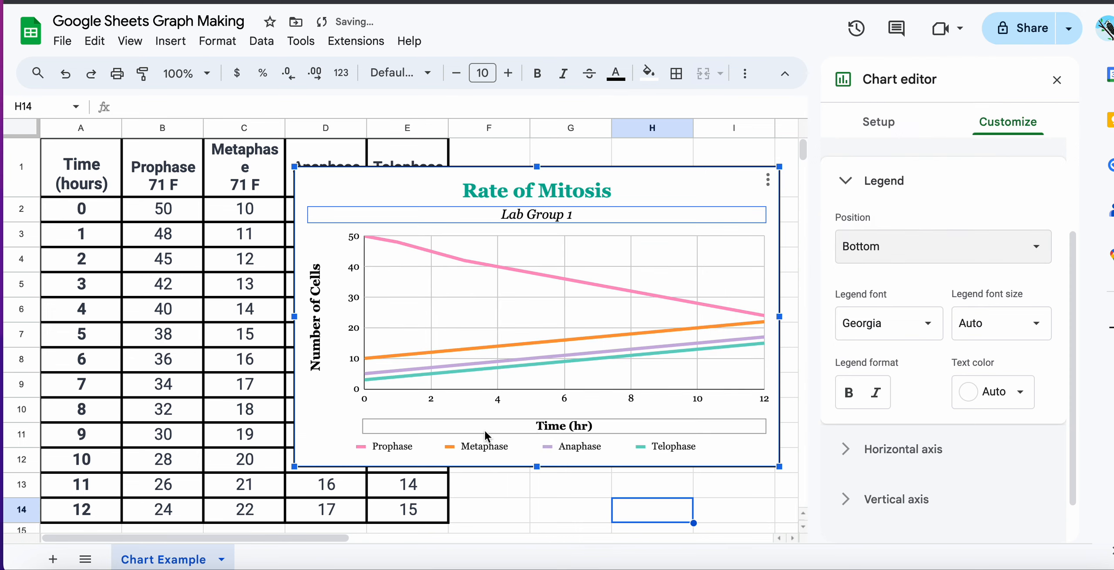
Shift the chart slightly left on the sheet and nudge its legend to the right beneath the horizontal axis title.
{"action": "left_click", "coordinate": [487, 446]}
{"action": "left_click_drag", "start_coordinate": [487, 446], "coordinate": [517, 444]}
{"action": "left_click", "coordinate": [517, 444]}
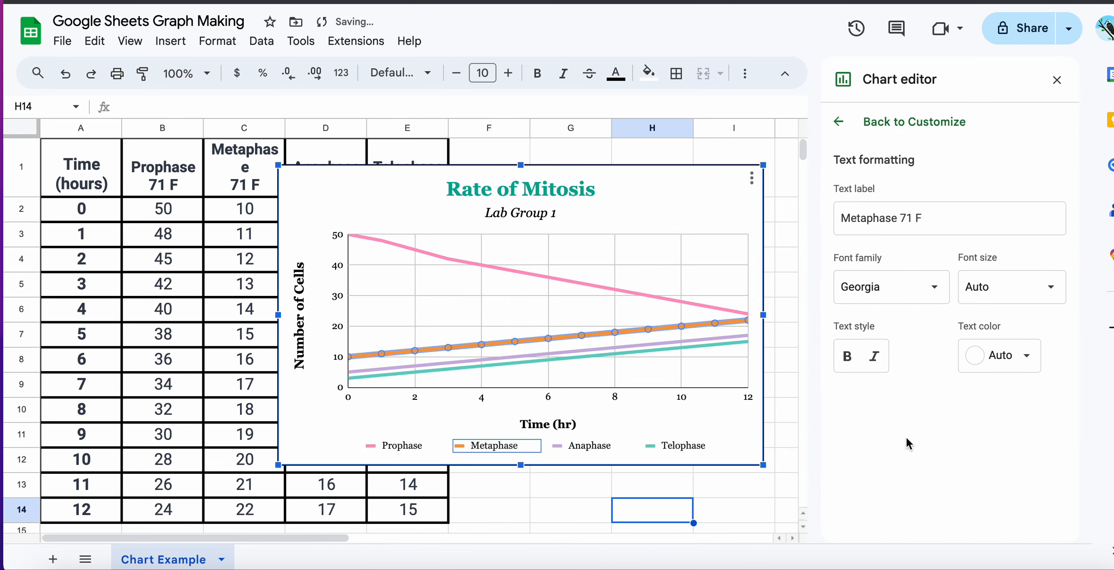
Format the chart's legend text as italic and black with font size 12.
{"action": "left_click", "coordinate": [689, 443]}
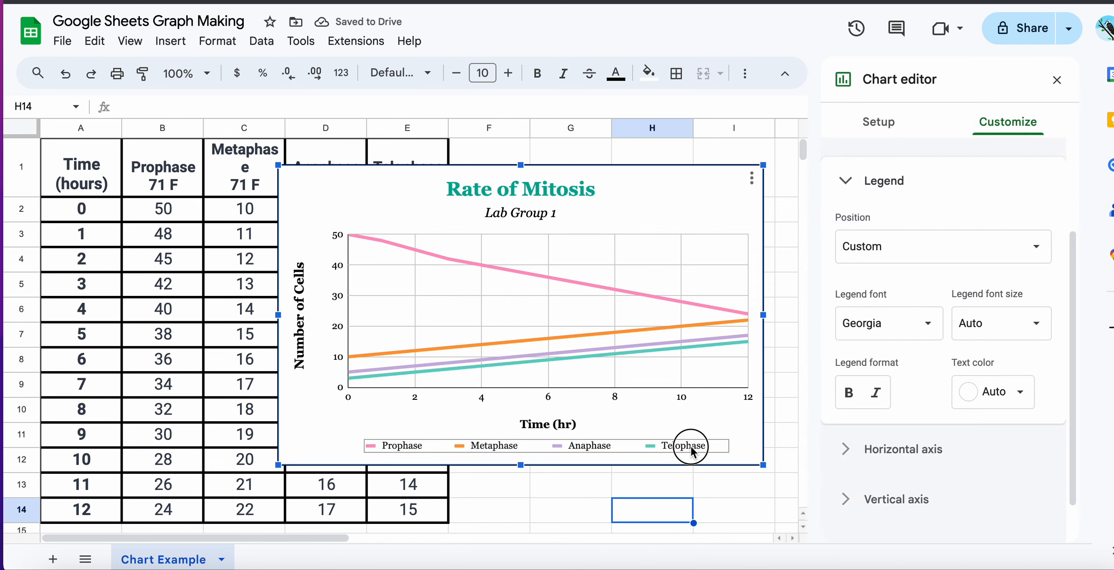
{"action": "left_click", "coordinate": [874, 394]}
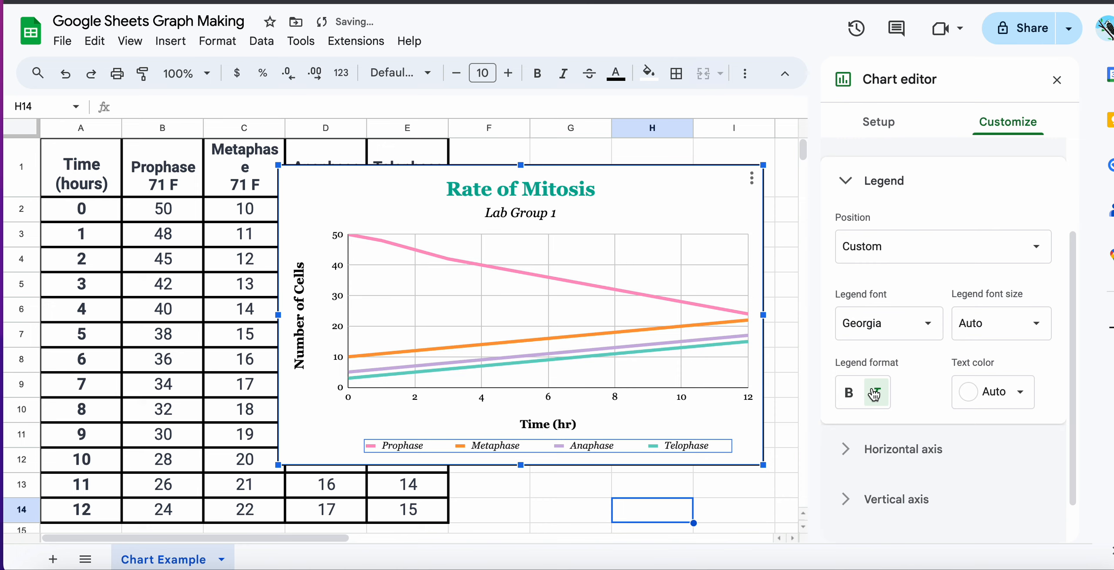
{"action": "left_click", "coordinate": [957, 397]}
{"action": "left_click", "coordinate": [863, 147]}
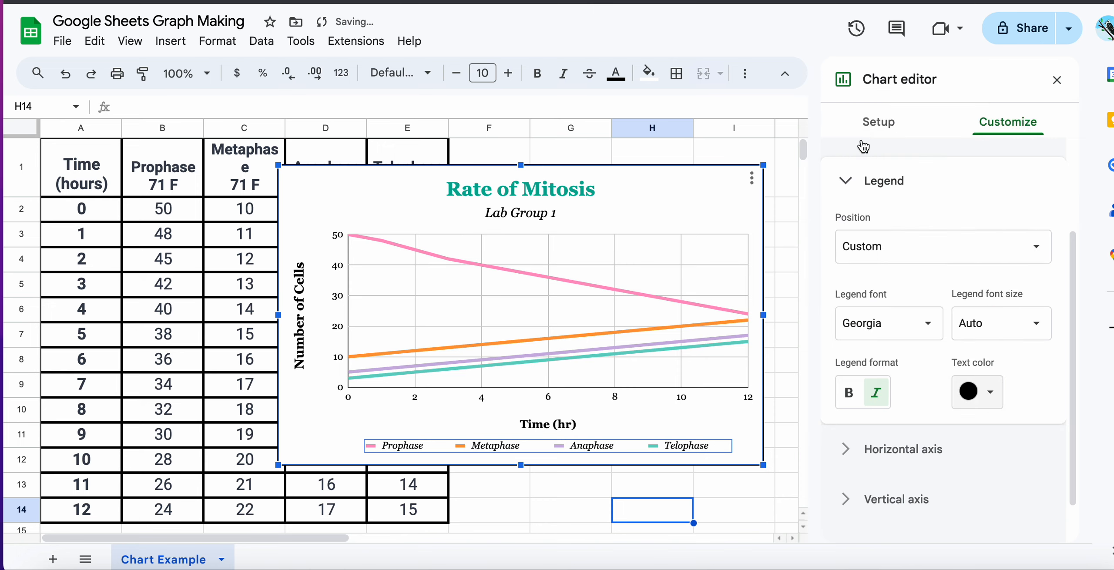
{"action": "left_click", "coordinate": [975, 325]}
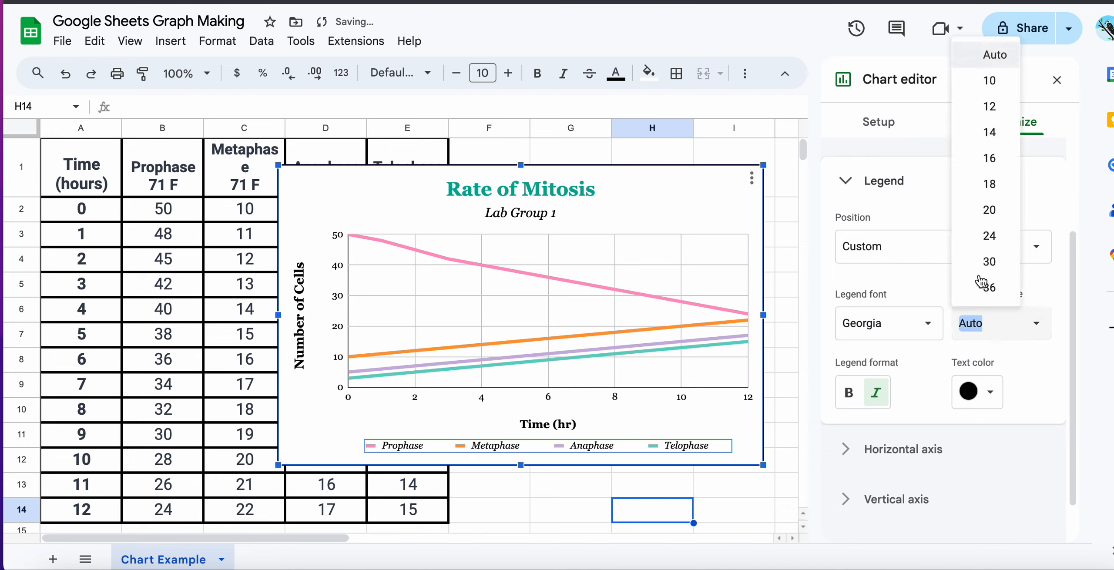
{"action": "left_click", "coordinate": [989, 106]}
{"action": "left_click", "coordinate": [1044, 407]}
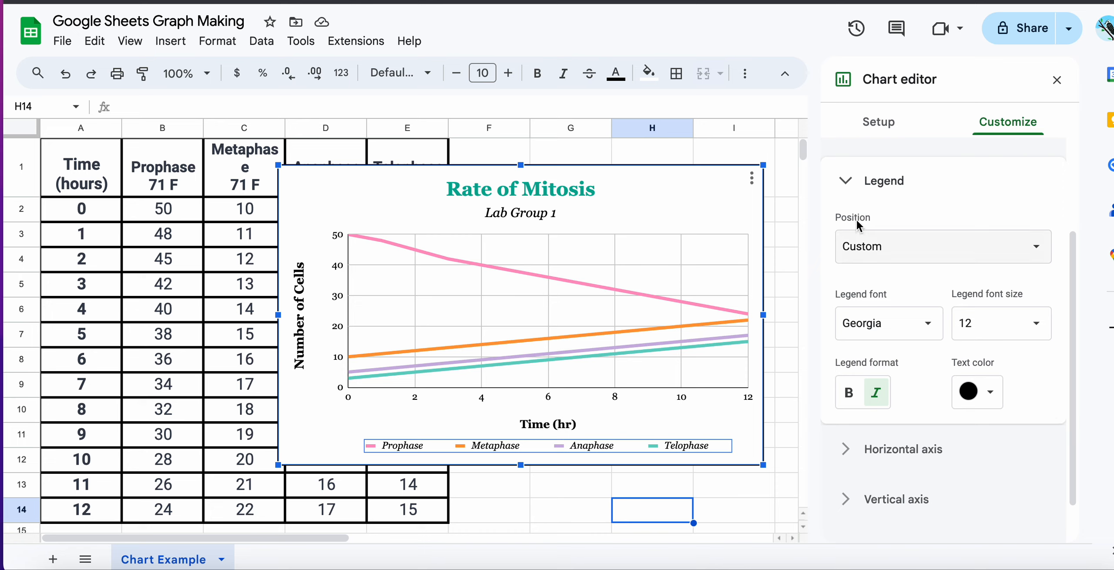
Try the legend positions None and Left on the chart.
{"action": "left_click", "coordinate": [865, 246]}
{"action": "left_click", "coordinate": [863, 247]}
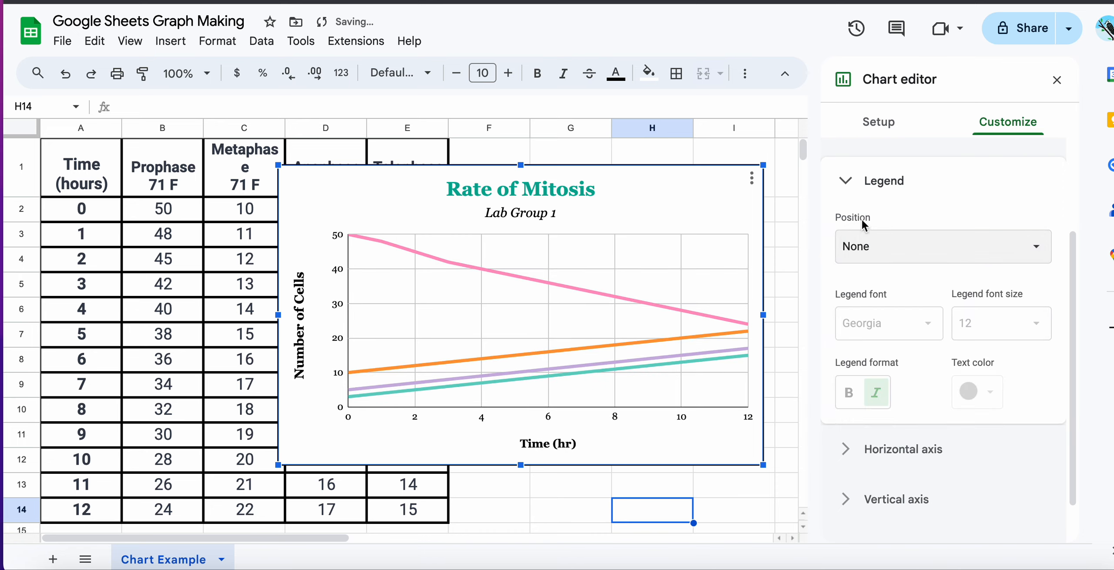
{"action": "left_click", "coordinate": [870, 246]}
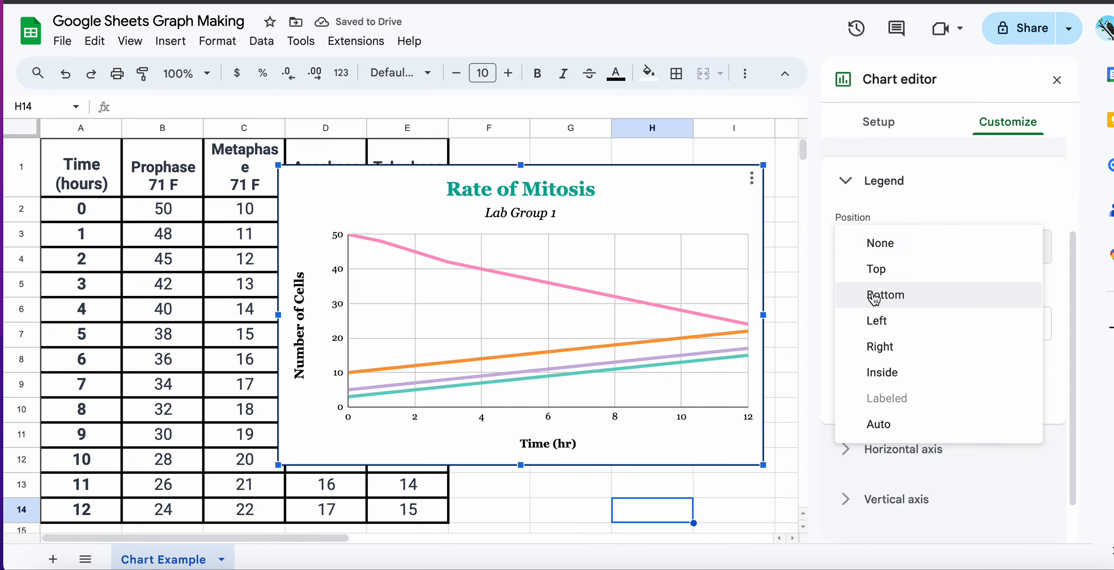
{"action": "left_click", "coordinate": [870, 320]}
Set the legend position to Bottom and nudge the legend slightly right beneath the horizontal axis title.
{"action": "left_click", "coordinate": [870, 247]}
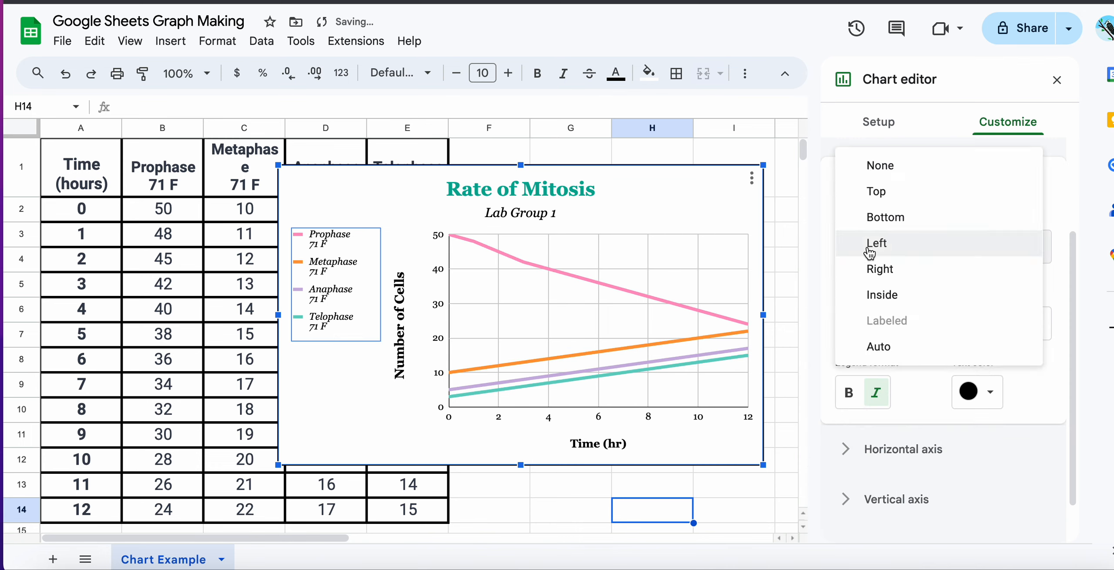
{"action": "left_click", "coordinate": [874, 217]}
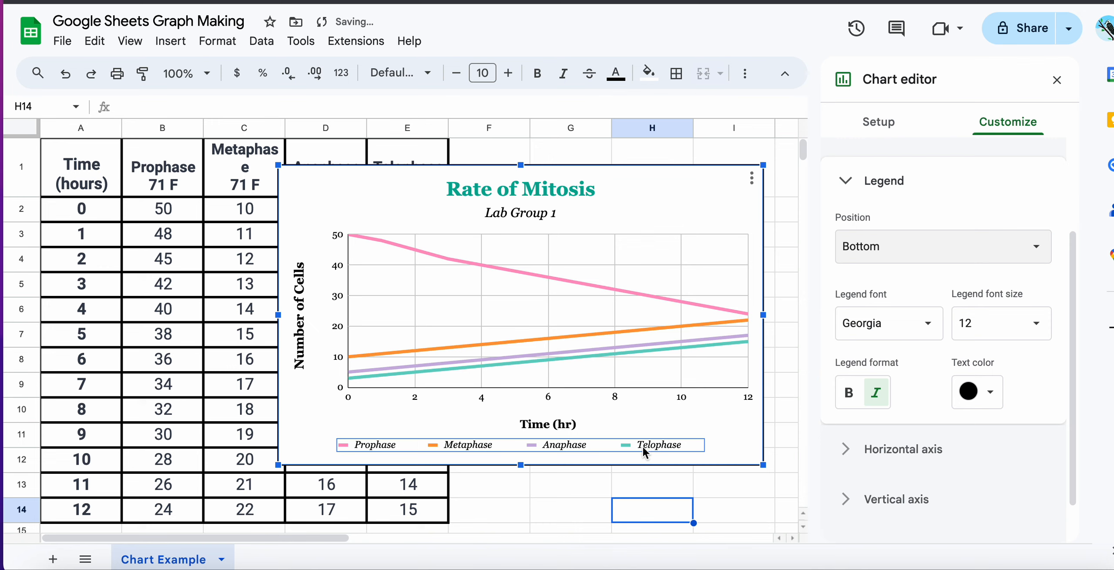
{"action": "left_click_drag", "start_coordinate": [642, 446], "coordinate": [659, 446]}
Set the text color of the horizontal axis labels to black.
{"action": "left_click", "coordinate": [724, 422]}
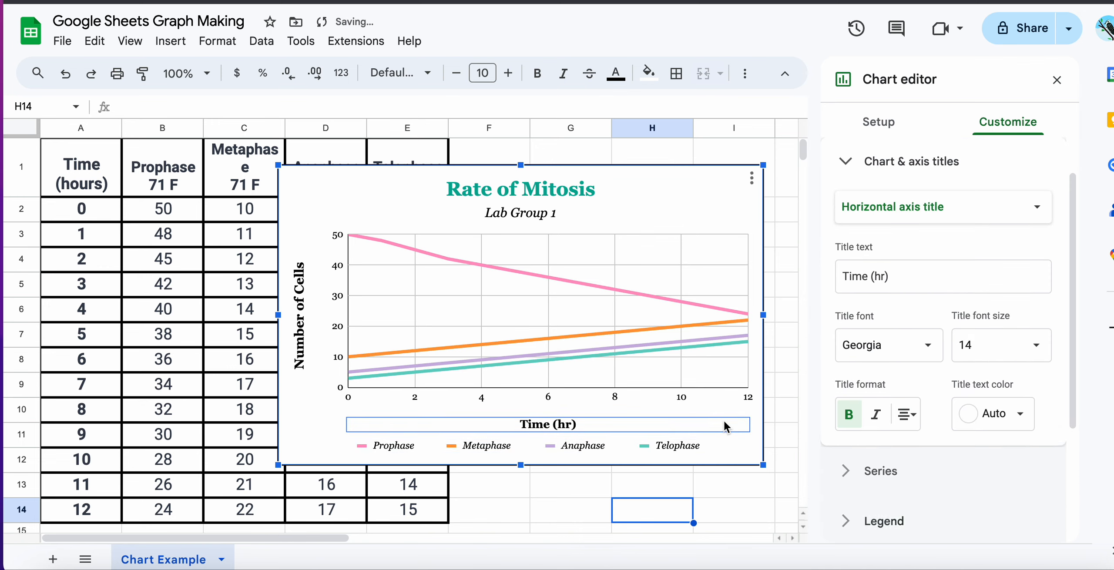
{"action": "left_click", "coordinate": [846, 162]}
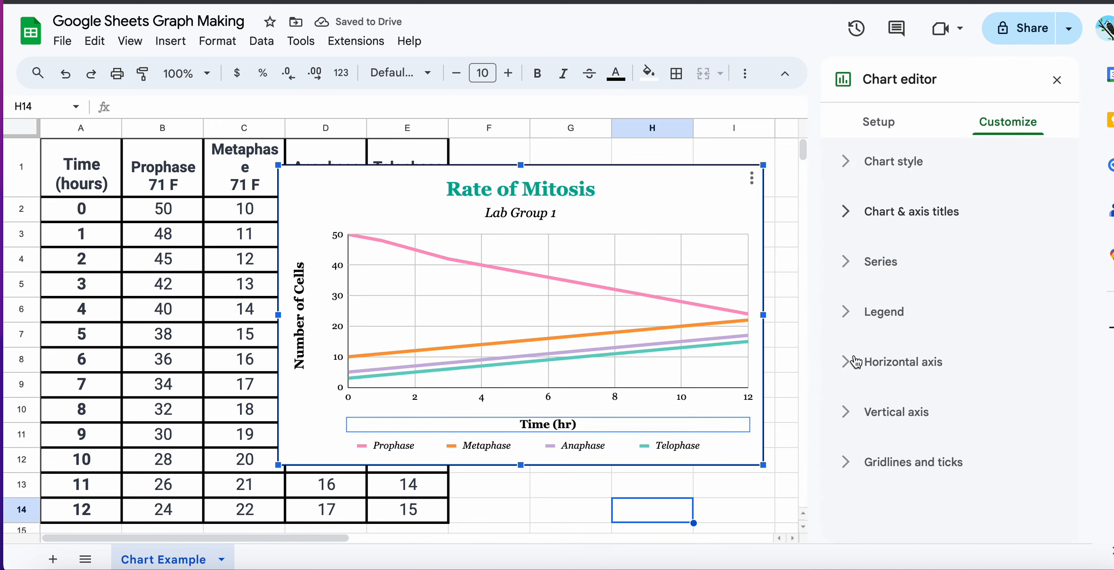
{"action": "left_click", "coordinate": [848, 361]}
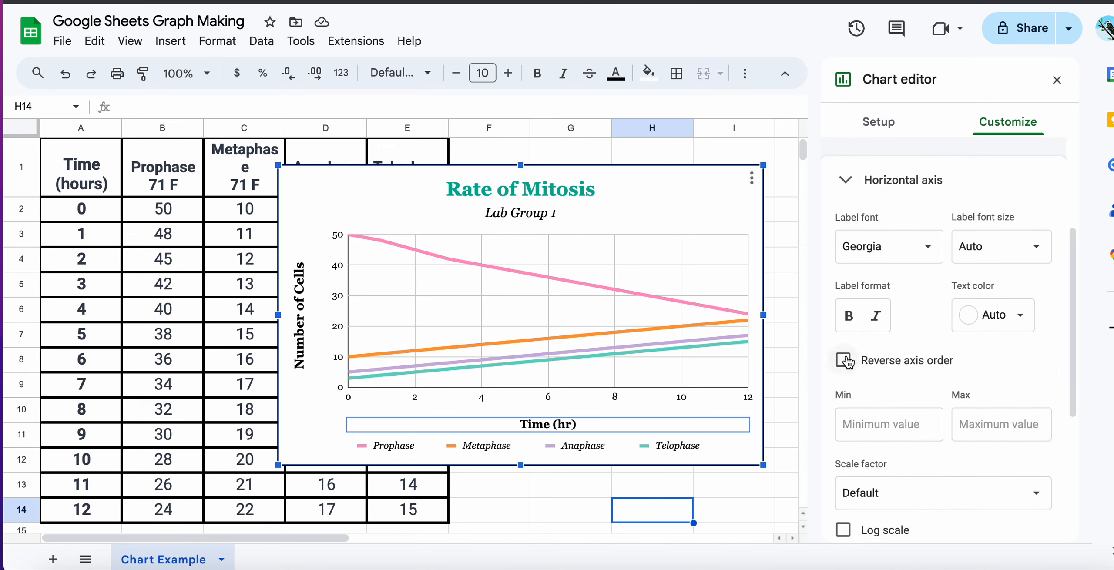
{"action": "left_click", "coordinate": [979, 319]}
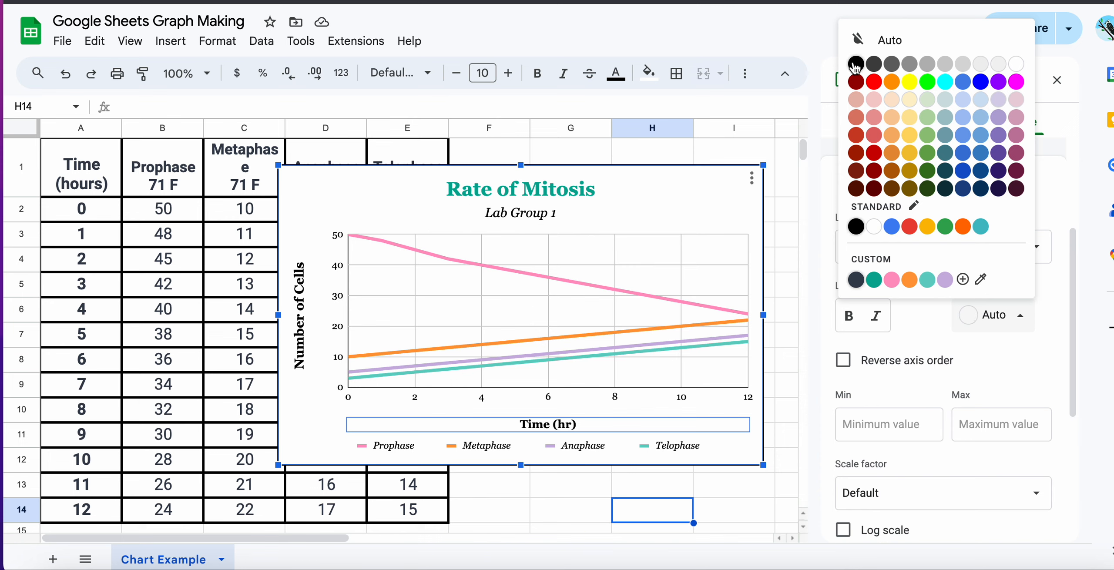
{"action": "left_click", "coordinate": [853, 63]}
Try red for the horizontal axis labels and switch their text color back to black.
{"action": "left_click", "coordinate": [978, 315]}
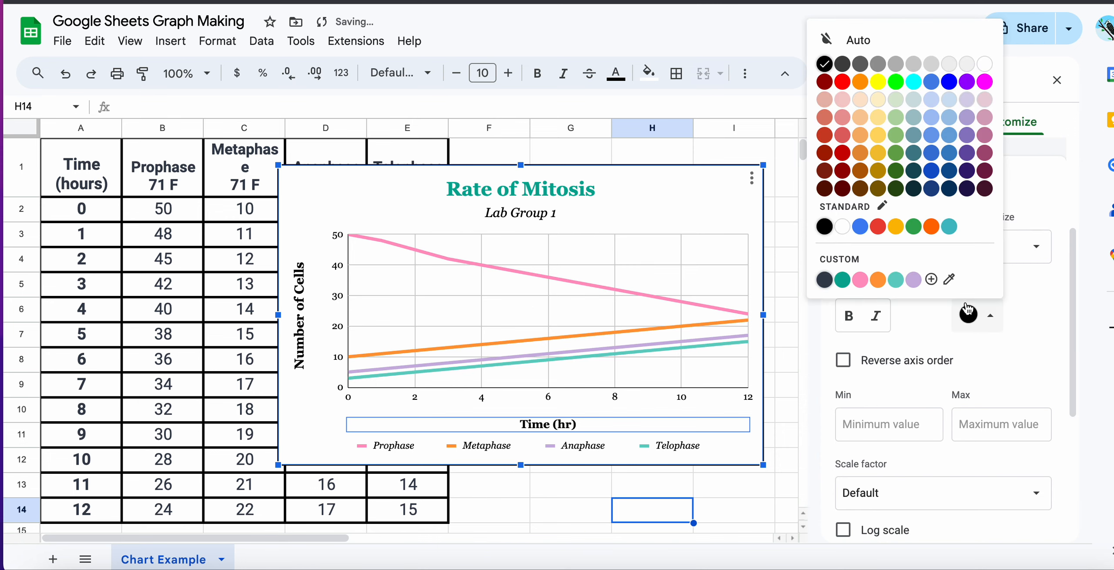
{"action": "left_click", "coordinate": [845, 84]}
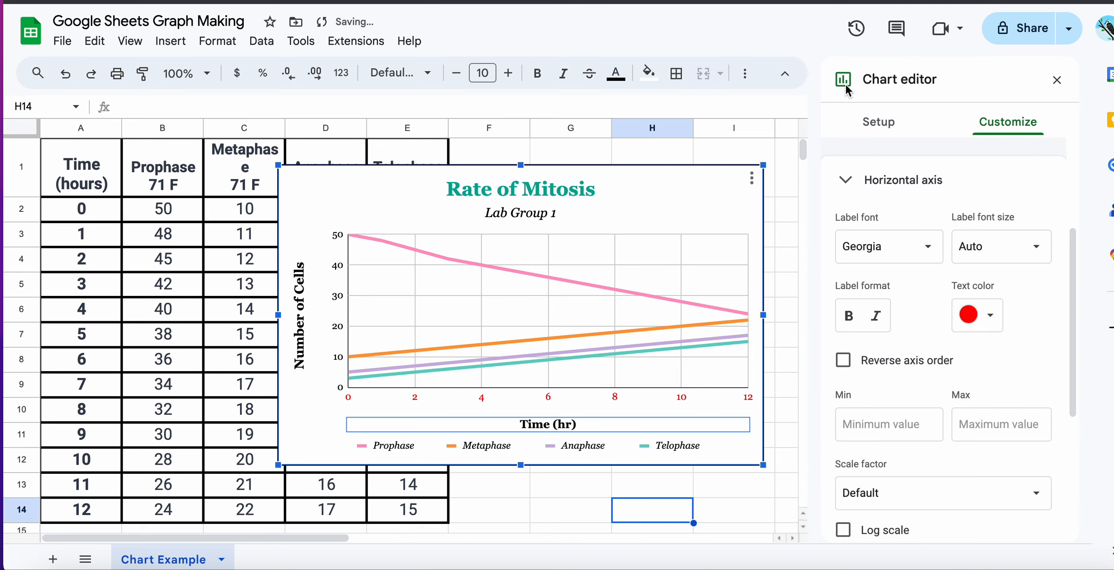
{"action": "left_click", "coordinate": [995, 328]}
{"action": "left_click", "coordinate": [823, 66]}
Turn on reverse axis order for the chart's horizontal axis.
{"action": "left_click", "coordinate": [1003, 350]}
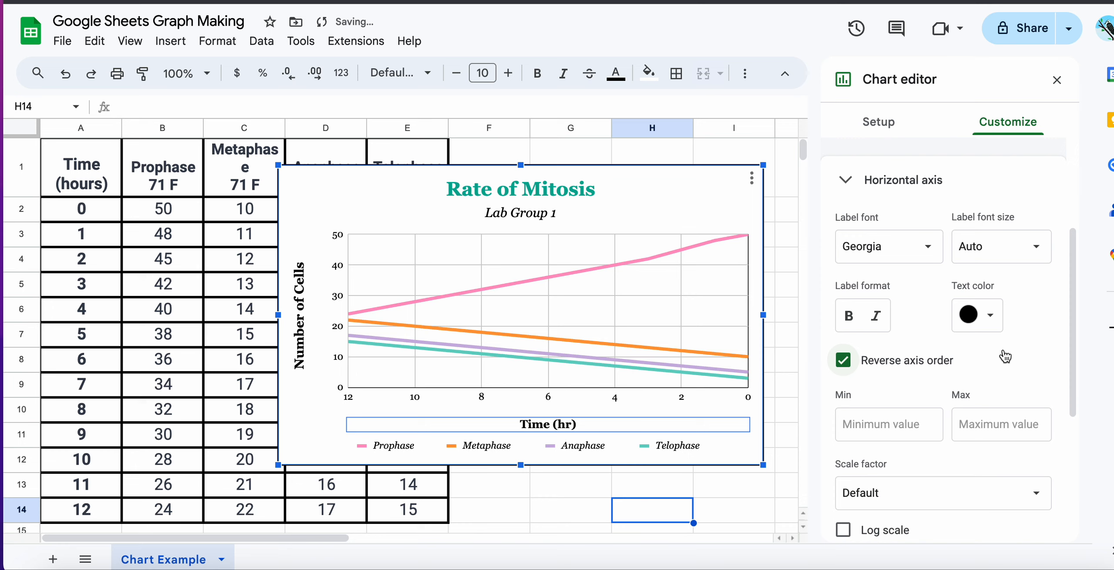
Turn off reverse axis order for the chart's horizontal axis.
{"action": "left_click", "coordinate": [956, 361]}
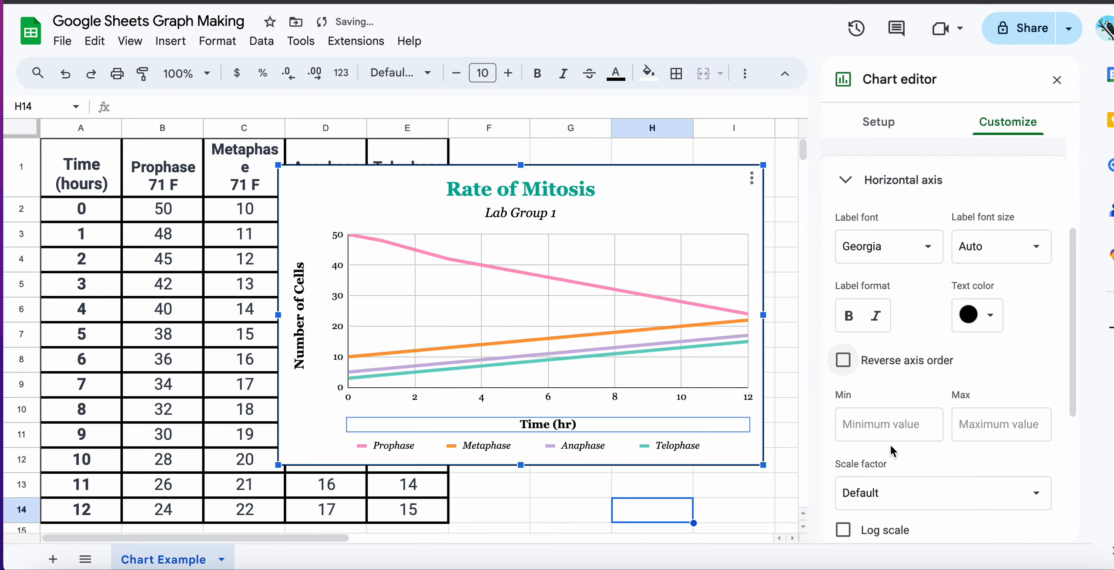
{"action": "left_click", "coordinate": [891, 431]}
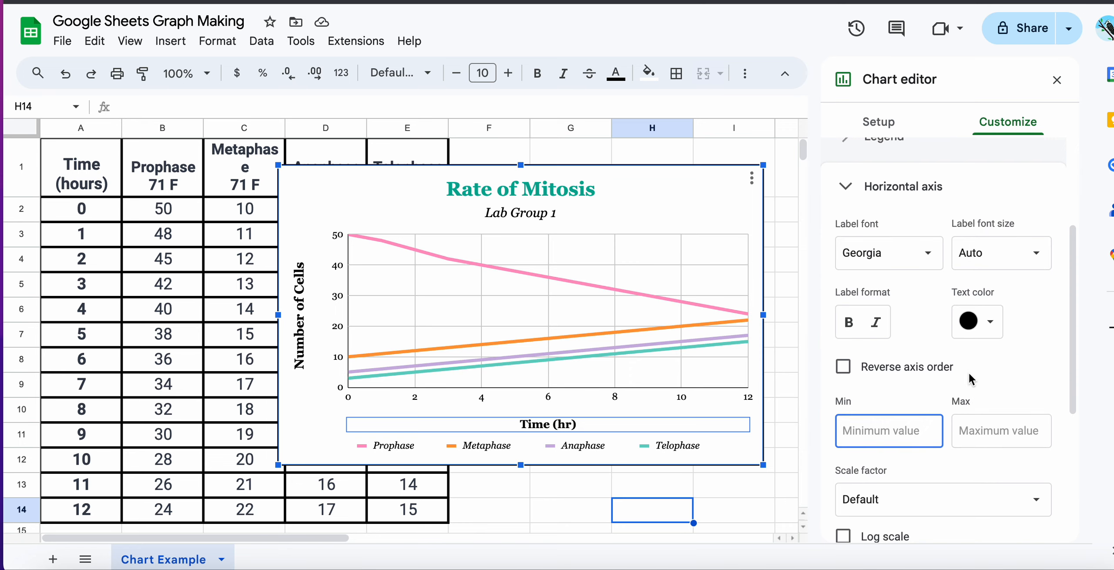
{"action": "scroll", "coordinate": [970, 378], "scroll_direction": "down", "scroll_amount": 4}
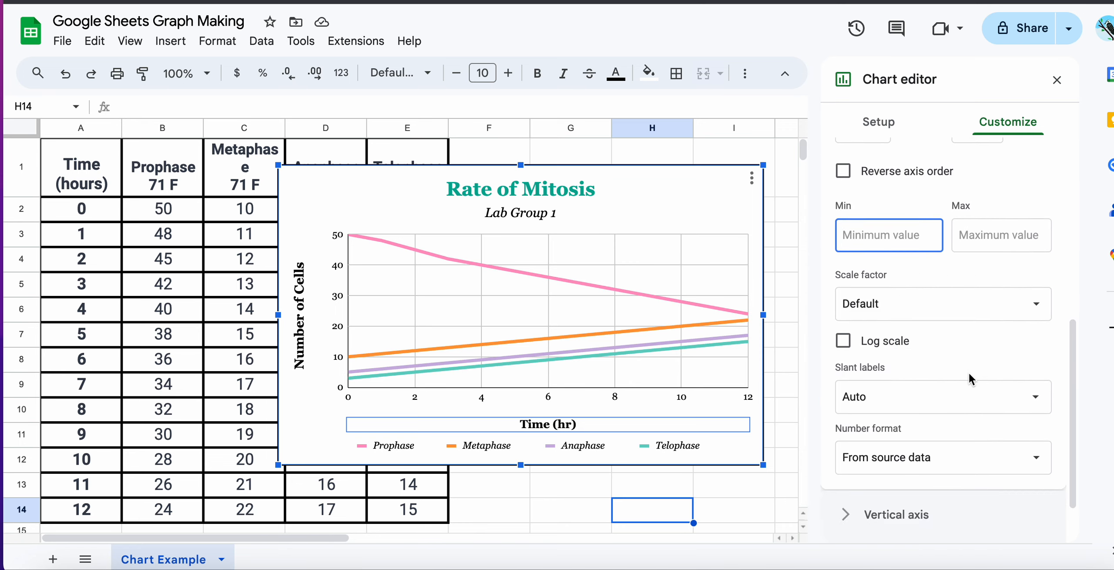
{"action": "scroll", "coordinate": [968, 371], "scroll_direction": "up", "scroll_amount": 4}
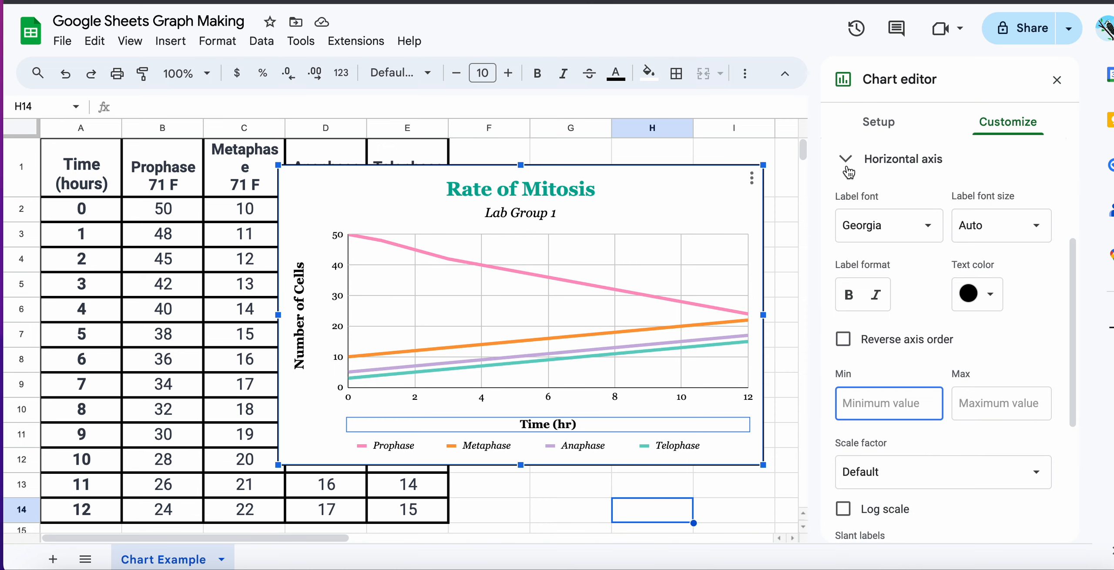
{"action": "left_click", "coordinate": [846, 158]}
Try showing the vertical axis line and hide it again.
{"action": "left_click", "coordinate": [844, 413]}
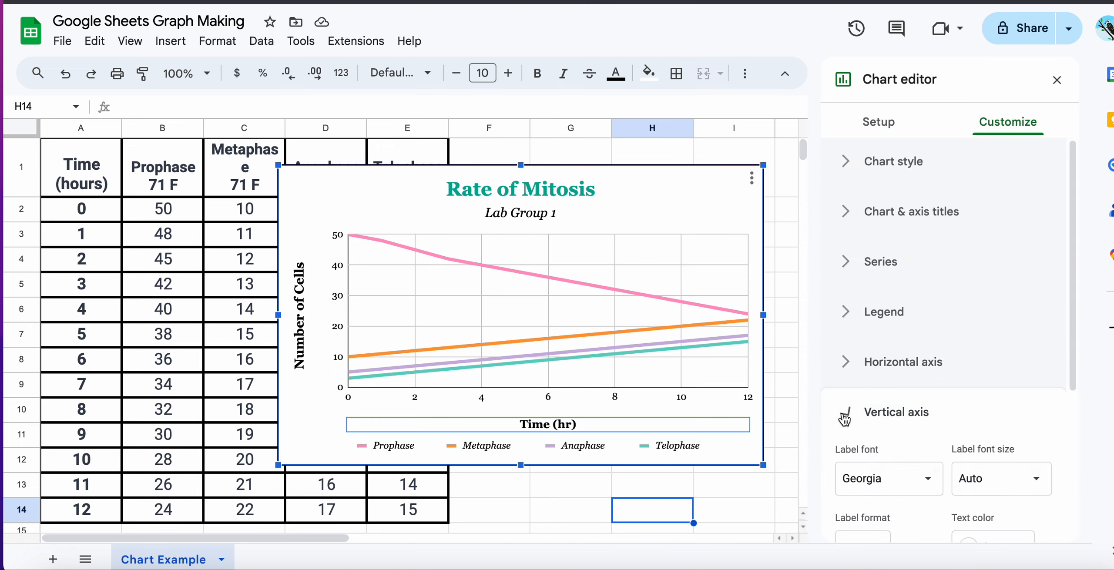
{"action": "scroll", "coordinate": [896, 378], "scroll_direction": "down", "scroll_amount": 3}
{"action": "scroll", "coordinate": [896, 374], "scroll_direction": "down", "scroll_amount": 3}
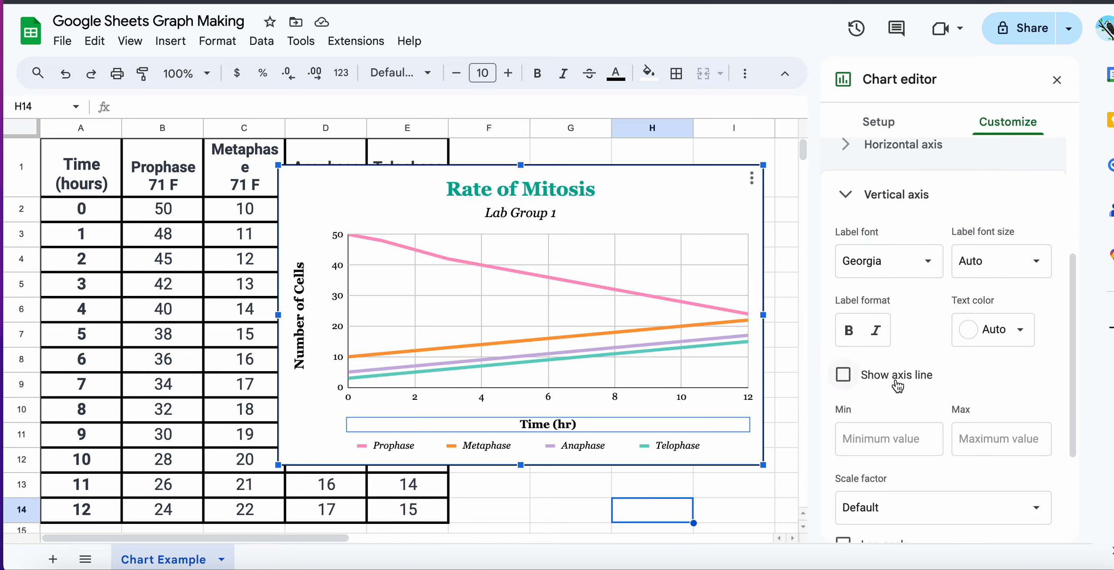
{"action": "left_click", "coordinate": [908, 384]}
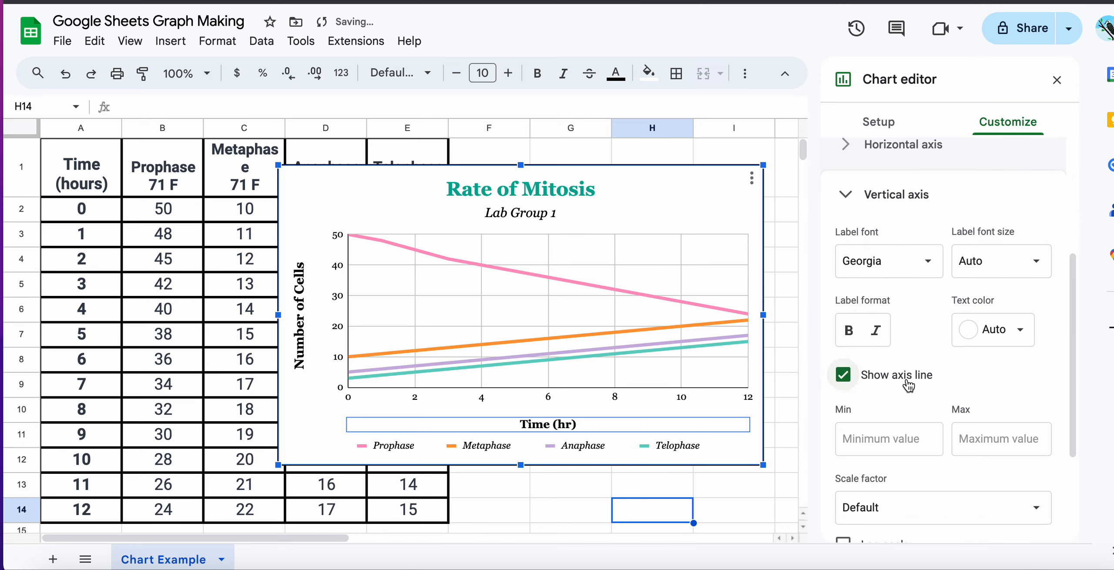
{"action": "left_click", "coordinate": [908, 384]}
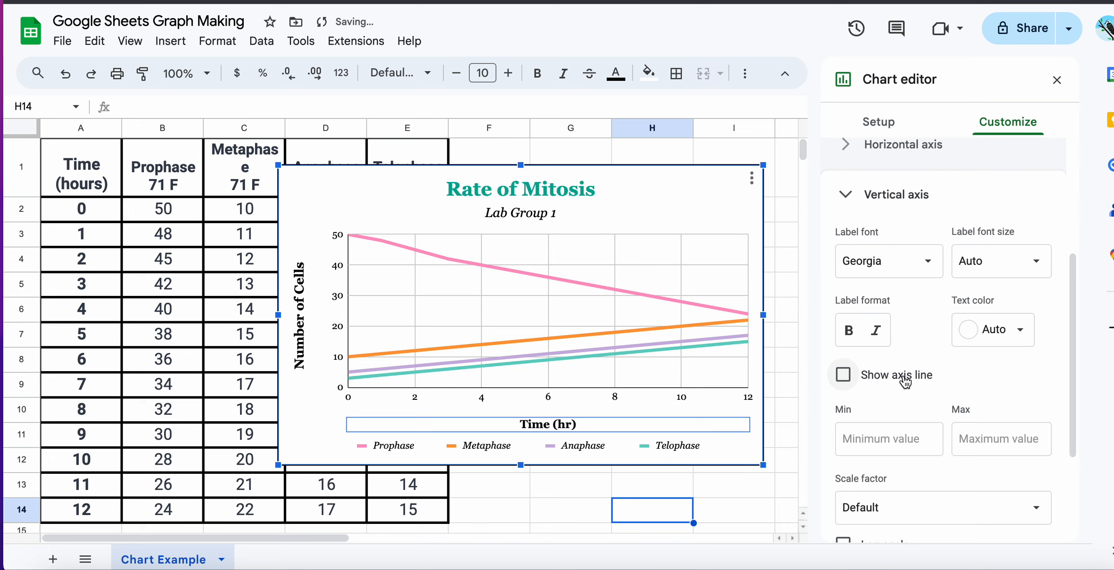
Make the labels of both the vertical axis and the horizontal axis bold.
{"action": "left_click", "coordinate": [848, 331]}
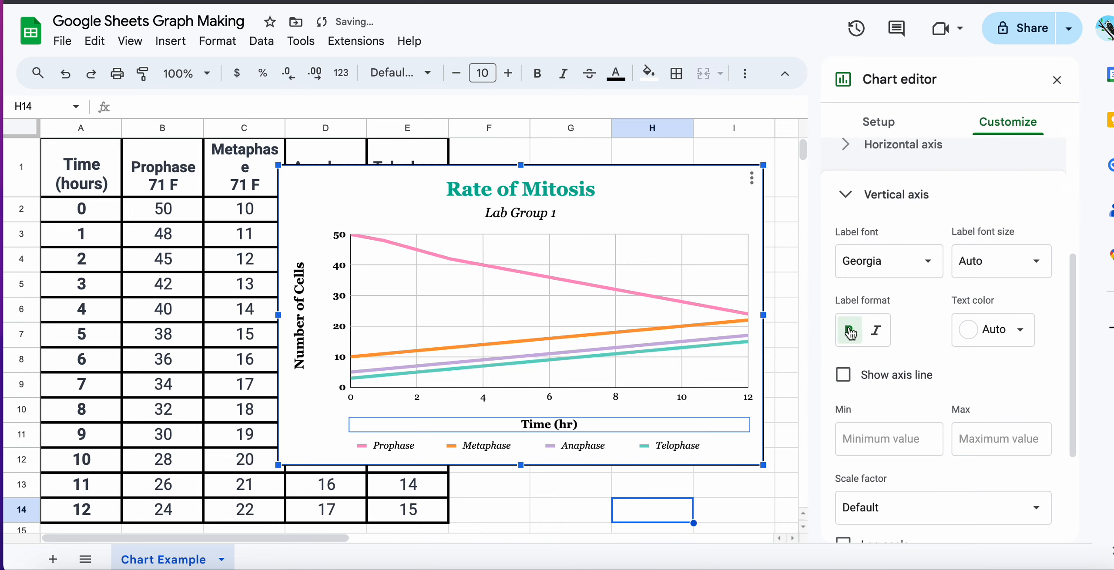
{"action": "left_click", "coordinate": [875, 331]}
{"action": "left_click", "coordinate": [631, 398]}
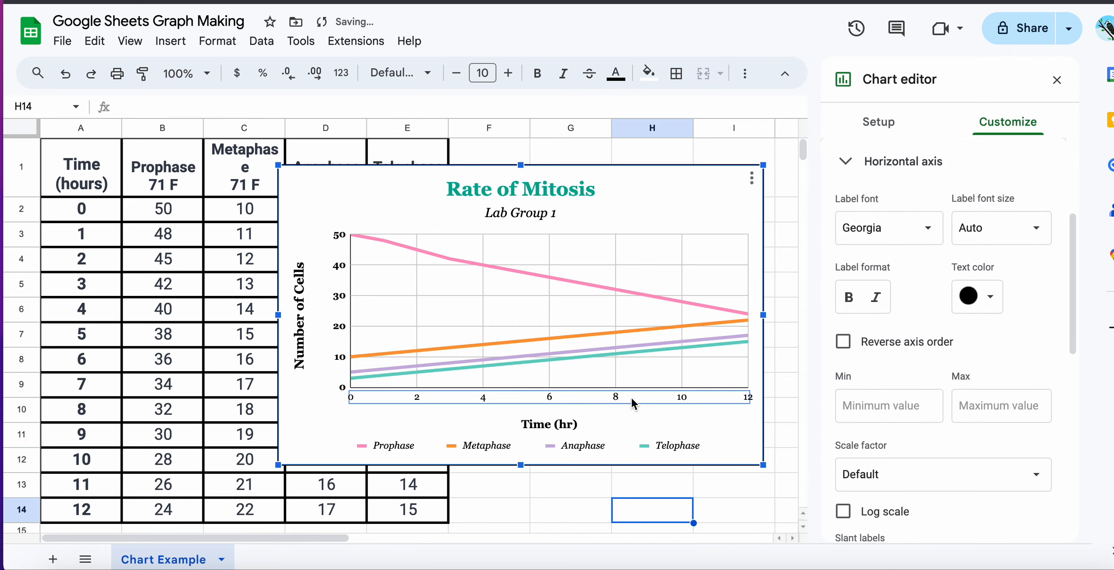
{"action": "left_click", "coordinate": [844, 298]}
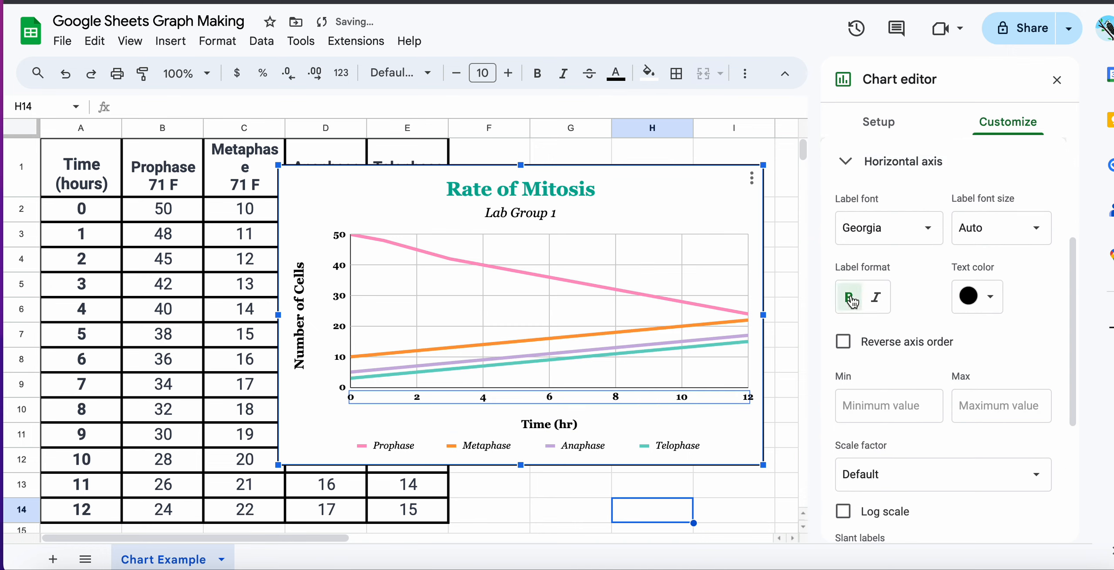
{"action": "left_click", "coordinate": [883, 162]}
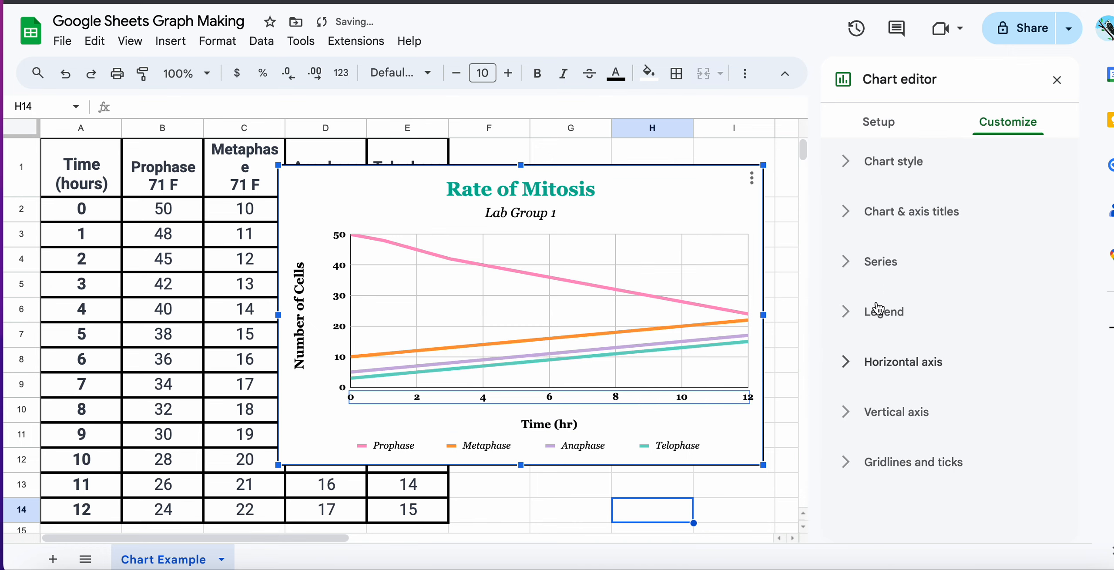
Set the vertical axis minimum to 0 and its maximum to 55.
{"action": "left_click", "coordinate": [849, 413]}
{"action": "scroll", "coordinate": [853, 413], "scroll_direction": "down", "scroll_amount": 4}
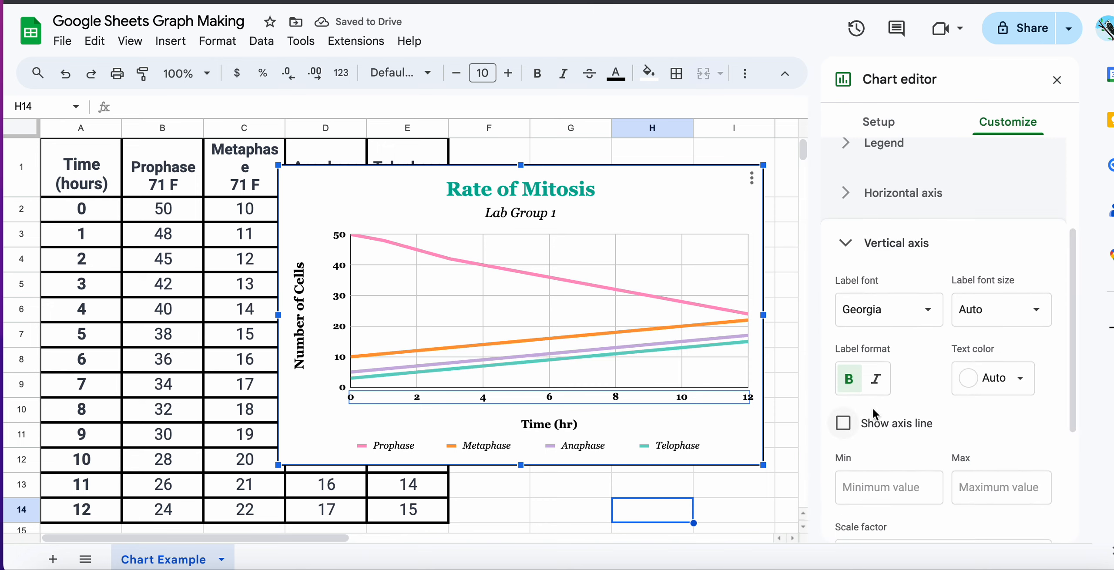
{"action": "left_click", "coordinate": [852, 249]}
{"action": "left_click", "coordinate": [847, 261]}
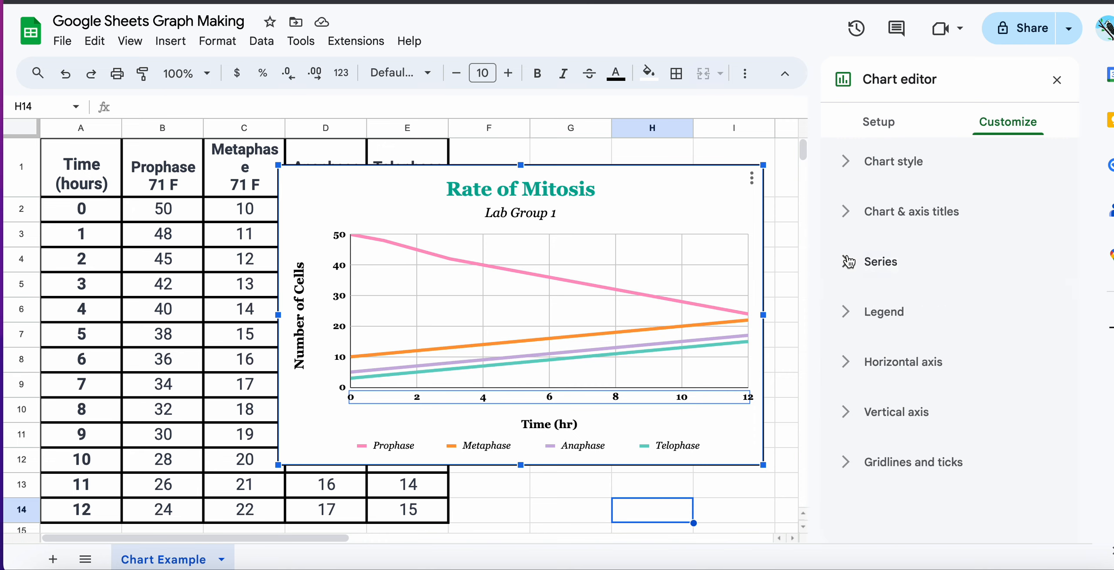
{"action": "left_click", "coordinate": [845, 413]}
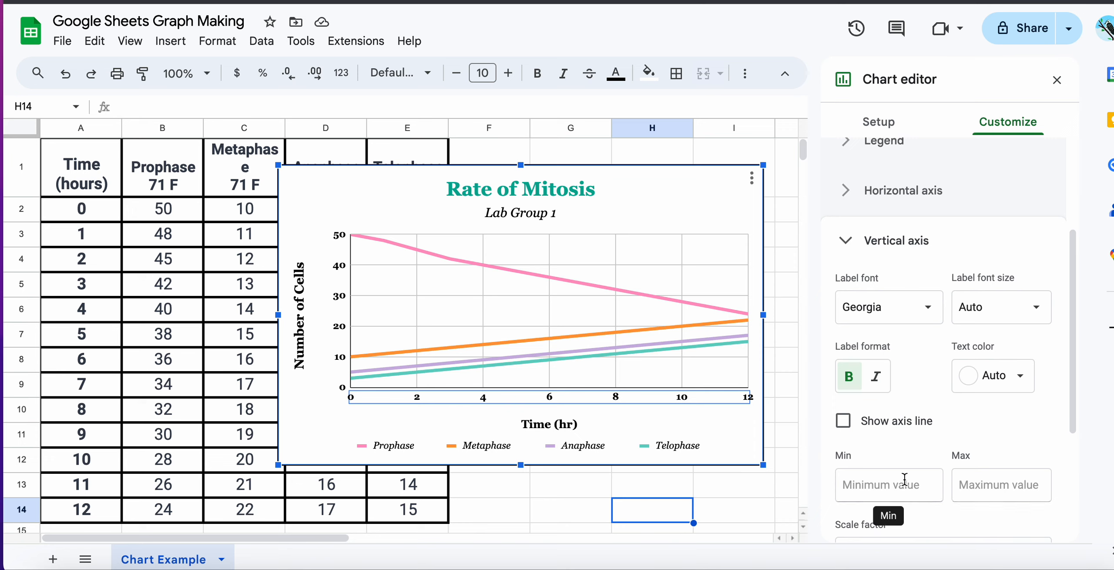
{"action": "left_click", "coordinate": [859, 483]}
{"action": "type", "text": "0"}
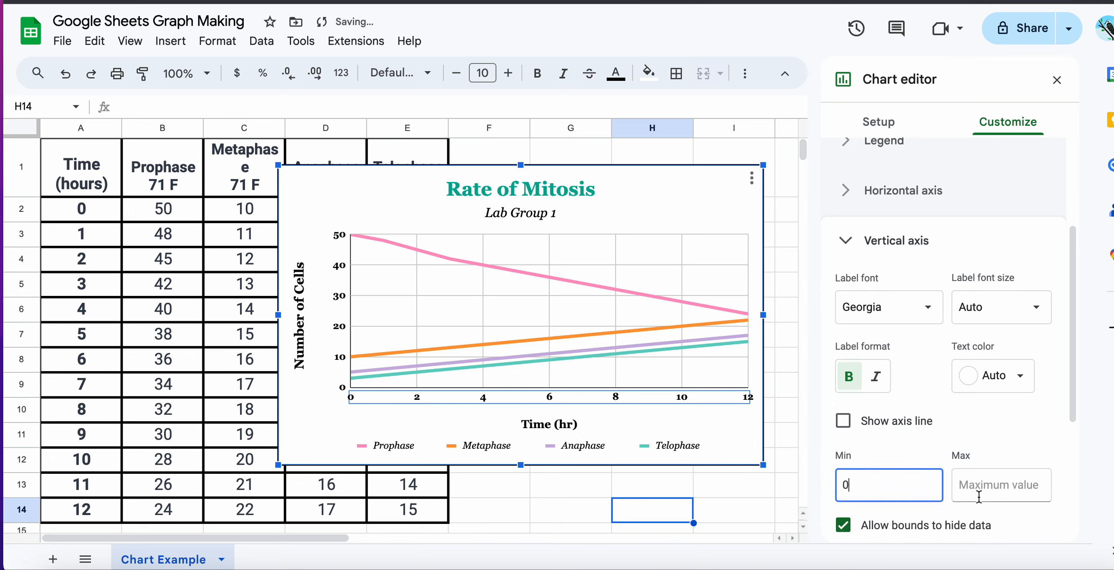
{"action": "left_click", "coordinate": [979, 497]}
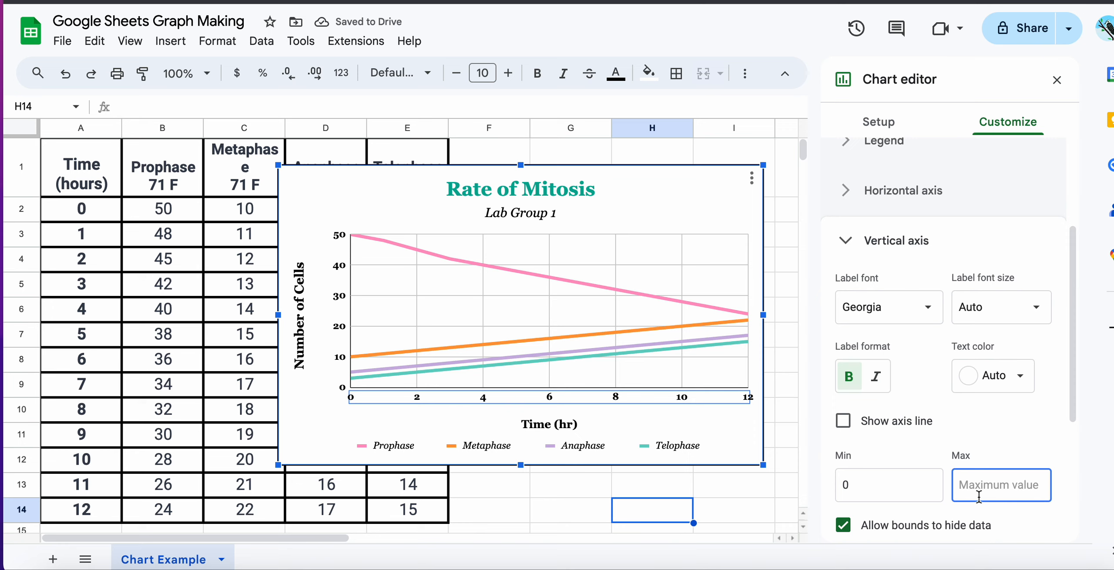
{"action": "type", "text": "55"}
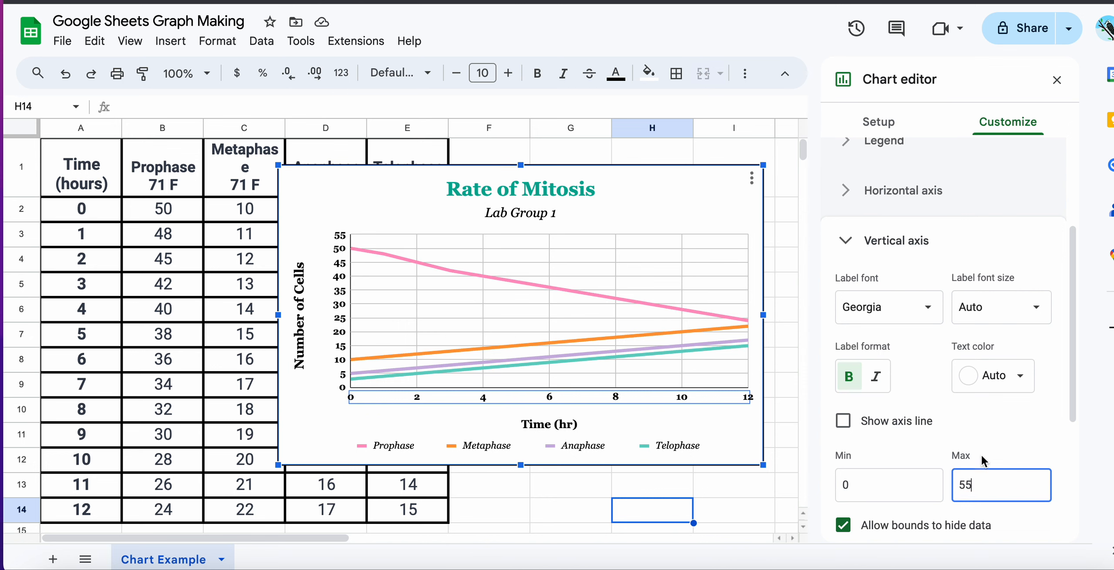
{"action": "scroll", "coordinate": [943, 411], "scroll_direction": "down", "scroll_amount": 1}
{"action": "left_click", "coordinate": [851, 238]}
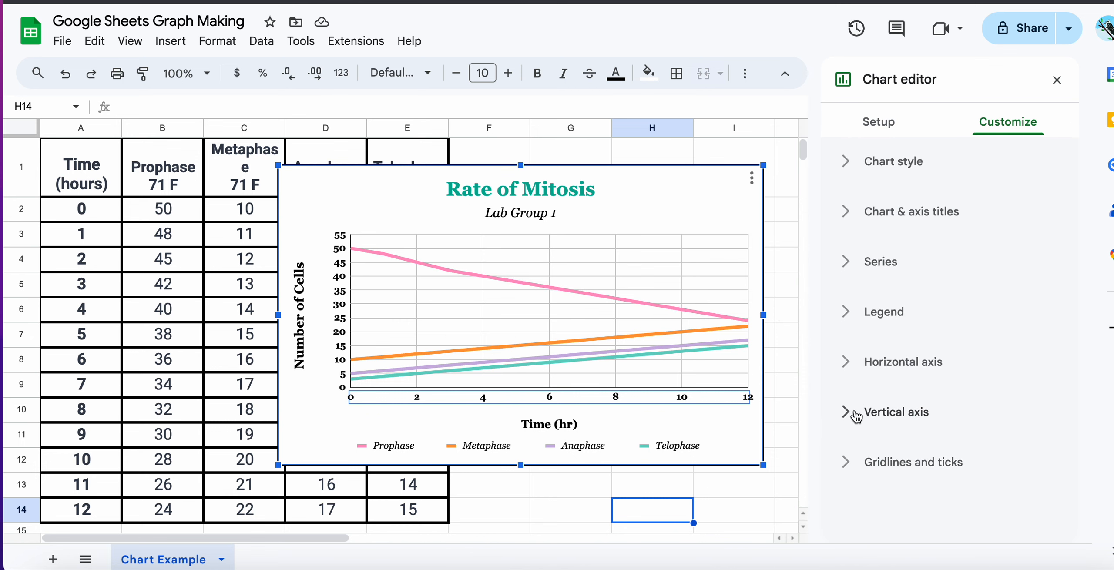
Try minor gridline counts of 3 and 2 for the horizontal axis and settle on 1.
{"action": "left_click", "coordinate": [842, 469]}
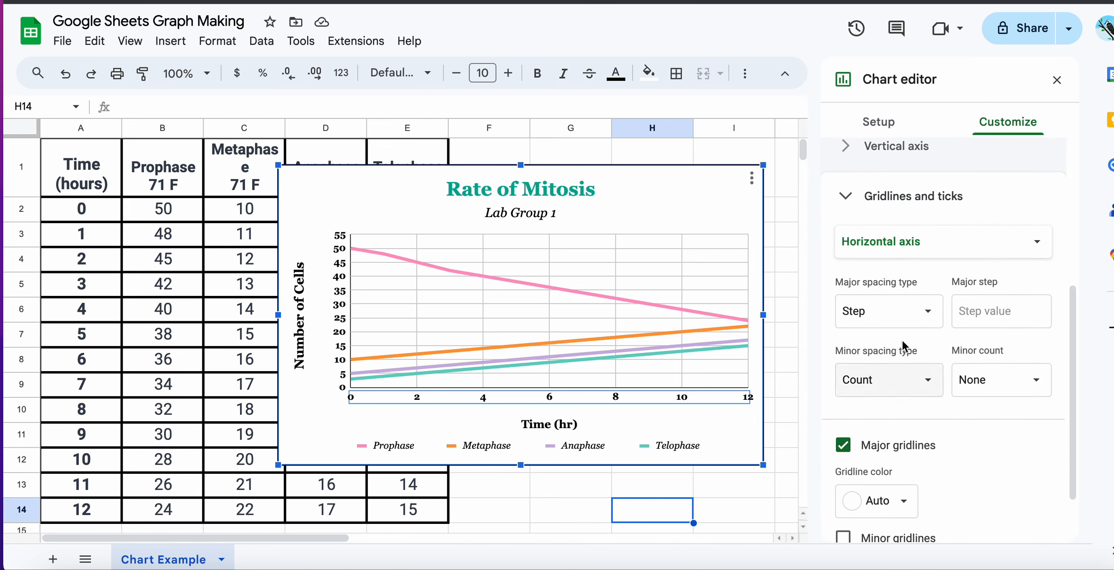
{"action": "left_click", "coordinate": [939, 243]}
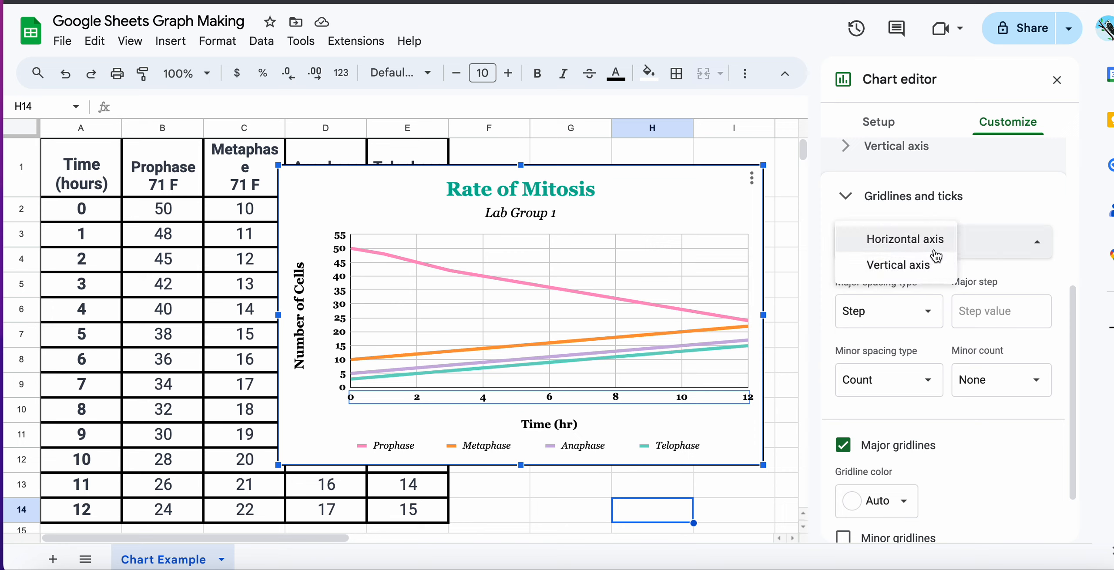
{"action": "left_click", "coordinate": [933, 252]}
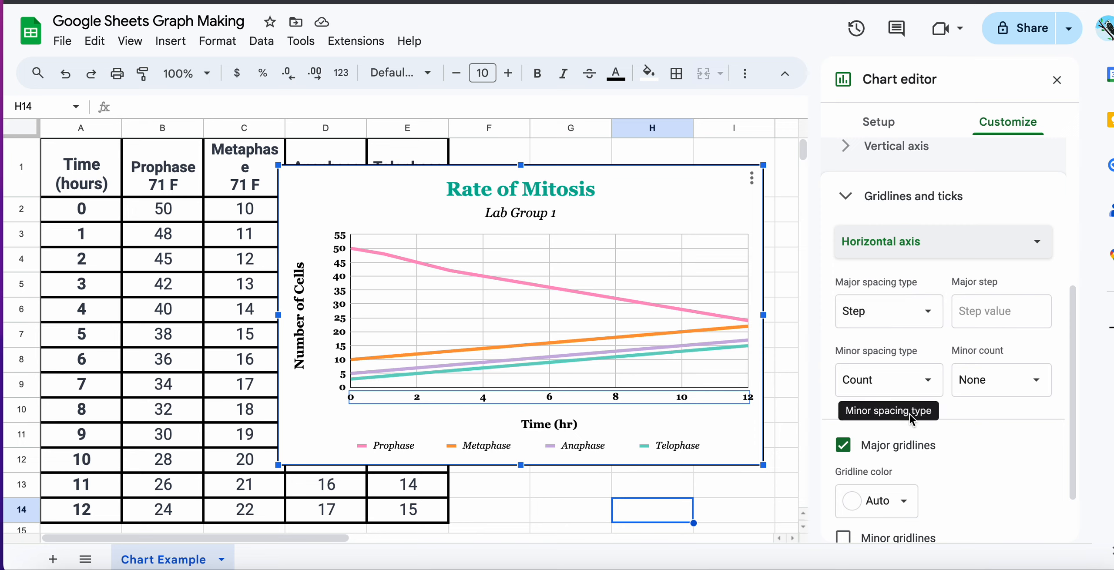
{"action": "left_click", "coordinate": [992, 378]}
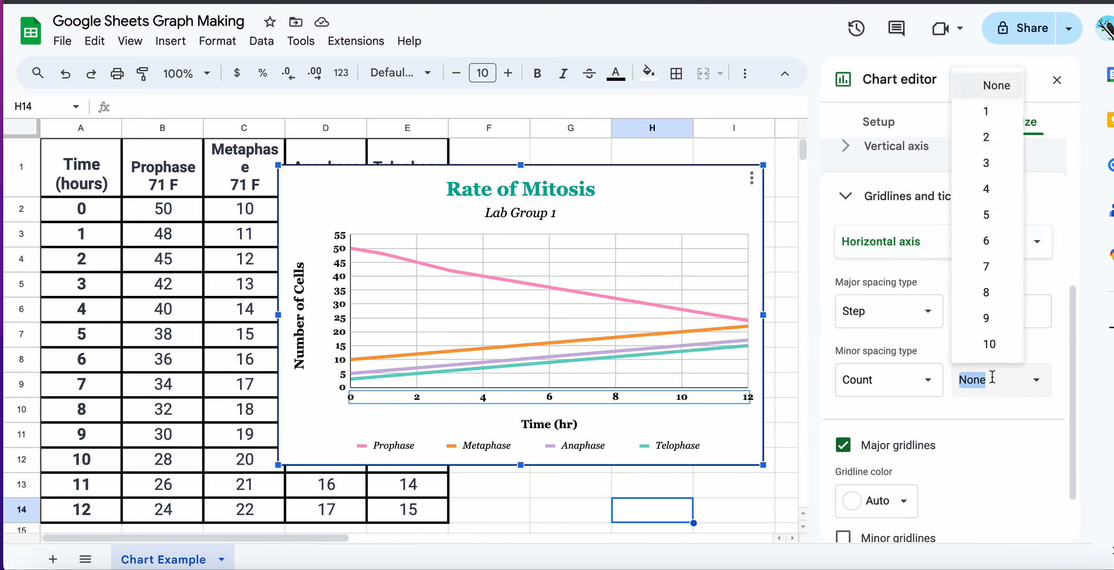
{"action": "left_click", "coordinate": [996, 383]}
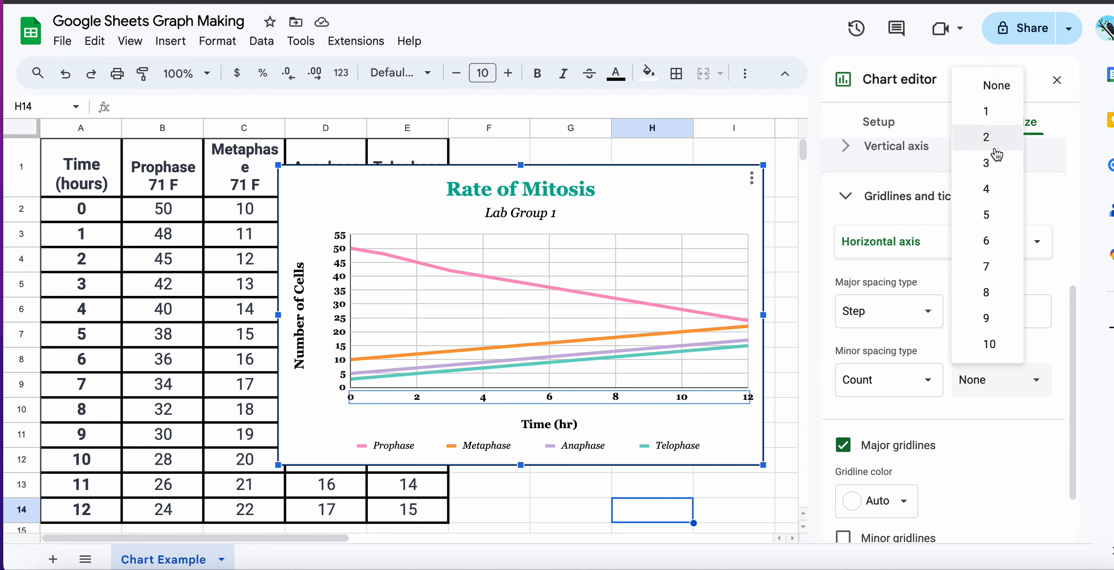
{"action": "left_click", "coordinate": [987, 164]}
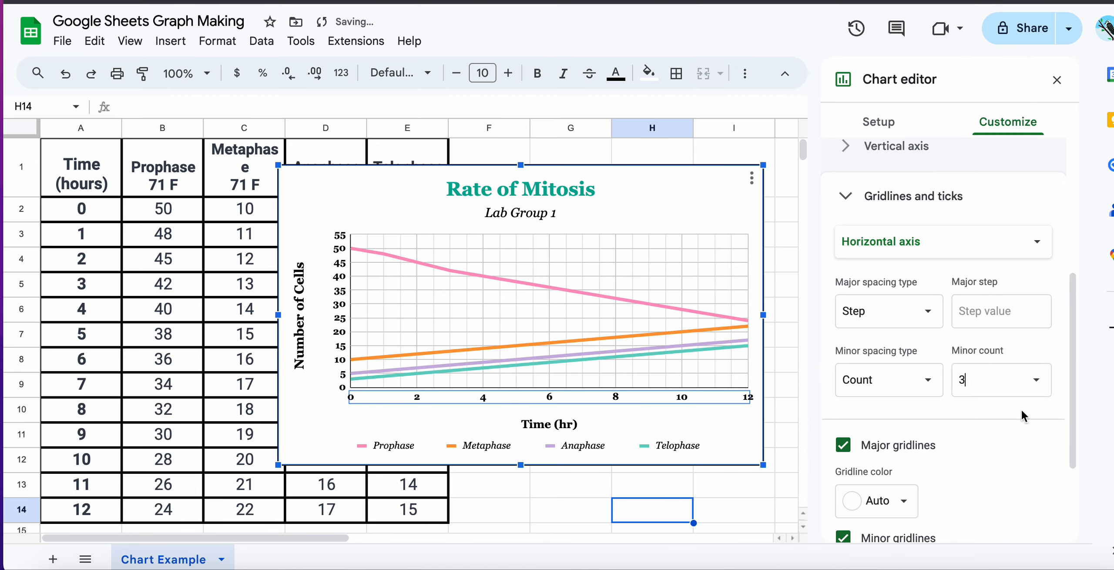
{"action": "left_click", "coordinate": [1033, 379]}
{"action": "left_click", "coordinate": [992, 142]}
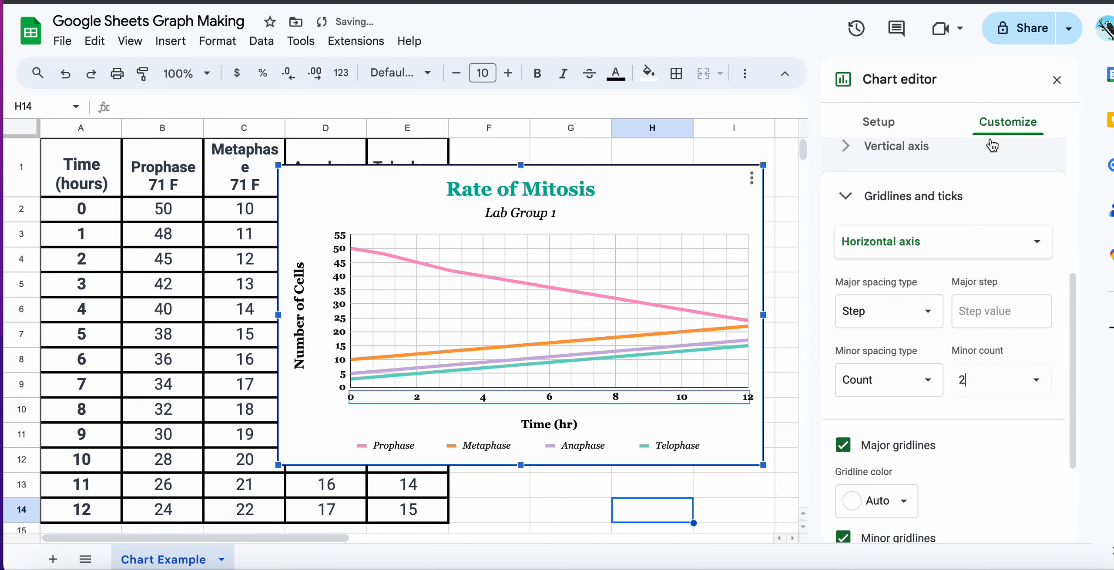
{"action": "left_click", "coordinate": [1026, 382]}
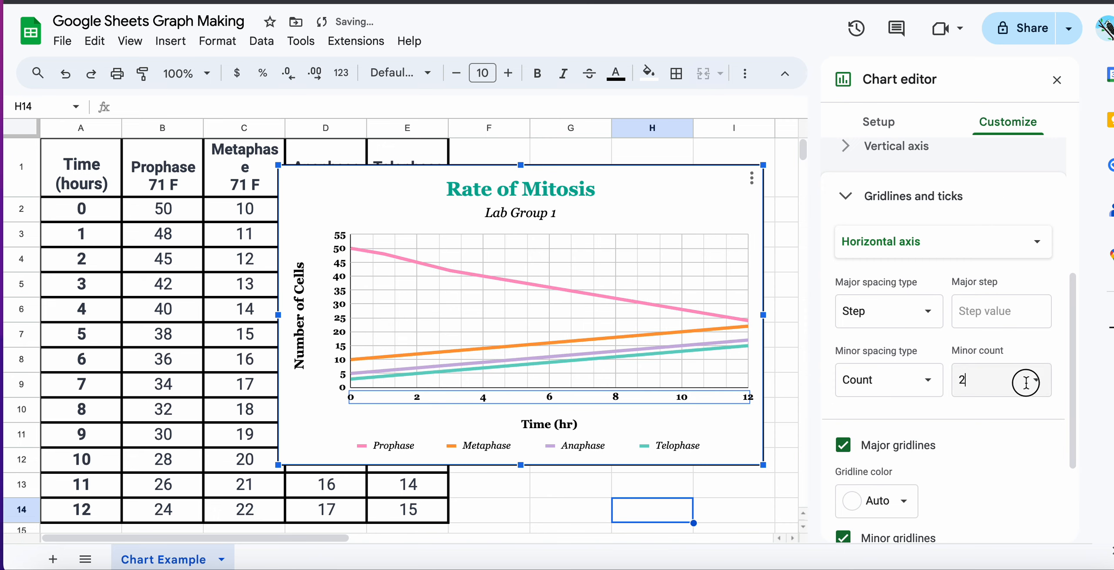
{"action": "left_click", "coordinate": [1002, 108]}
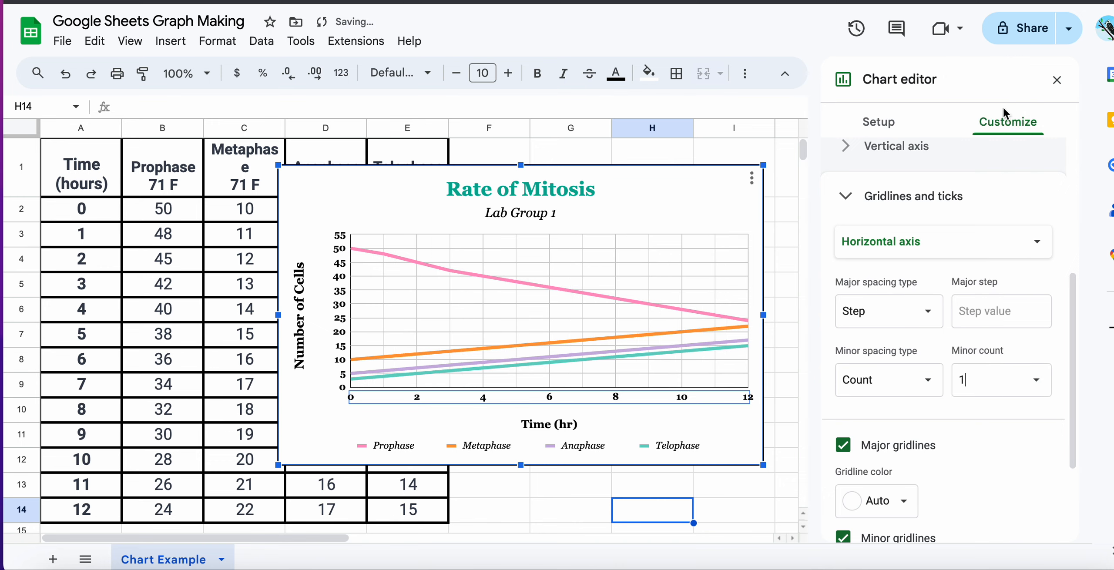
{"action": "left_click", "coordinate": [748, 488]}
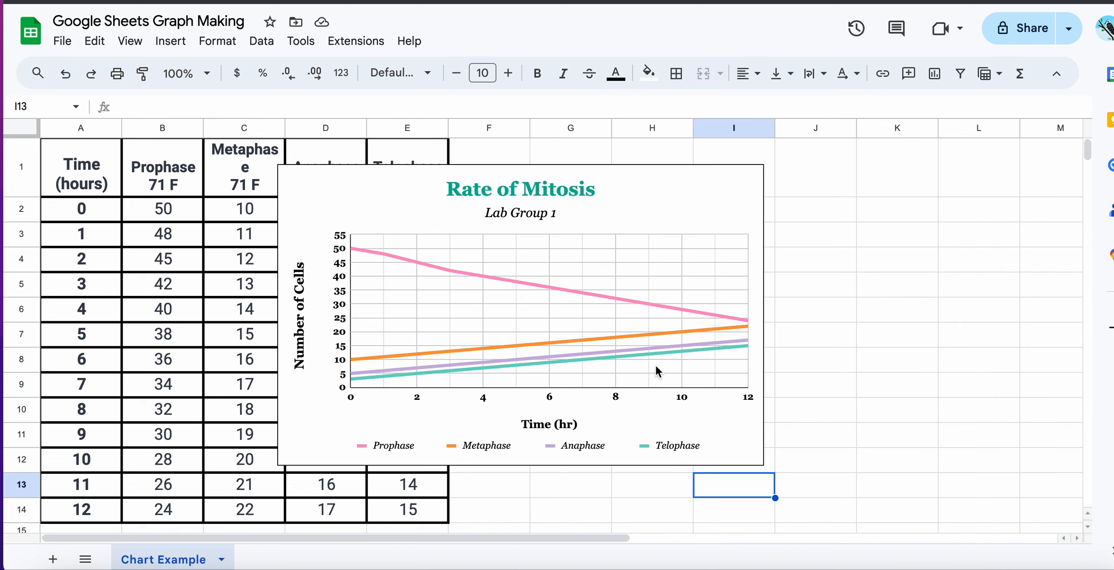
Try blue for the horizontal axis's minor gridlines and reset their color to Auto.
{"action": "double_click", "coordinate": [701, 366]}
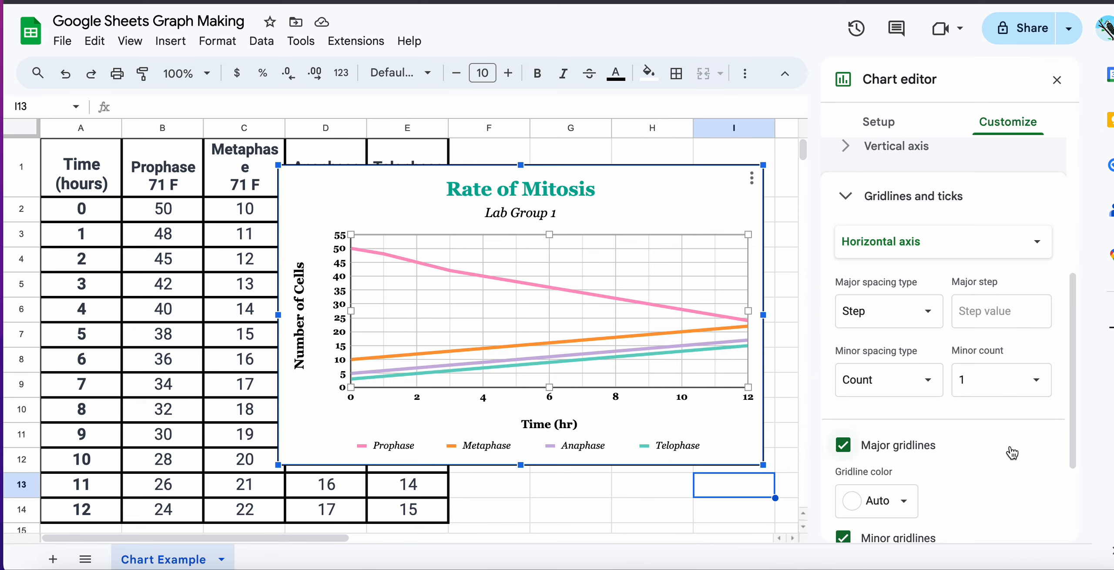
{"action": "scroll", "coordinate": [1012, 452], "scroll_direction": "down", "scroll_amount": 3}
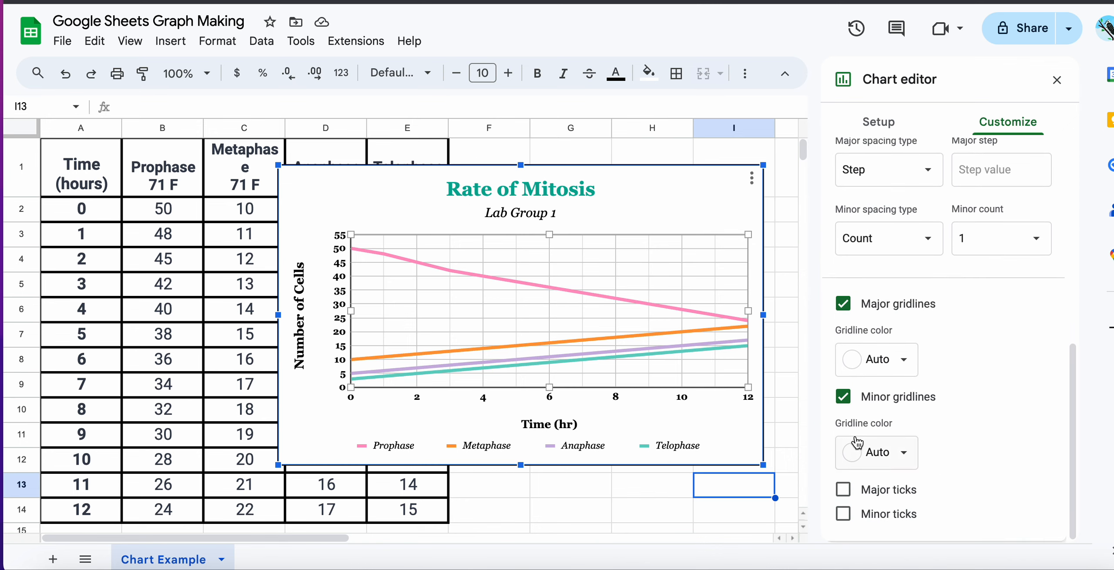
{"action": "left_click", "coordinate": [884, 451]}
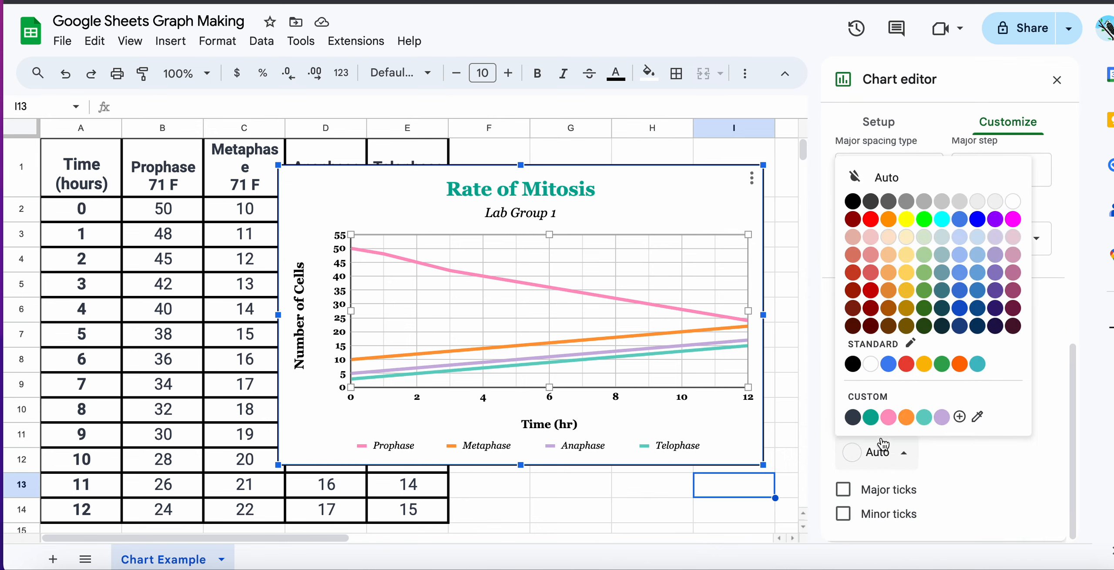
{"action": "left_click", "coordinate": [888, 364]}
{"action": "left_click", "coordinate": [871, 461]}
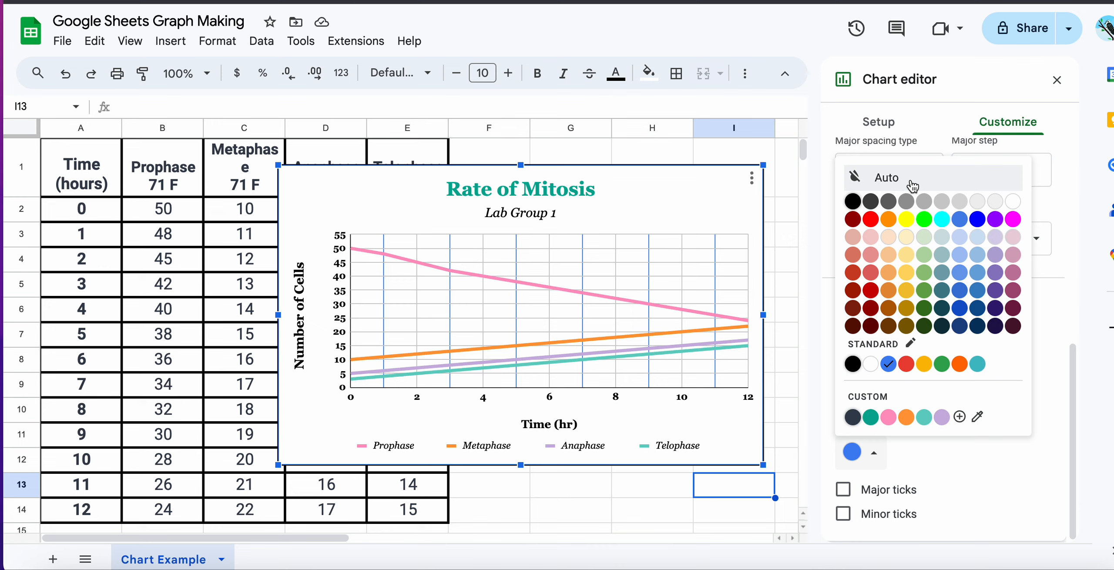
{"action": "left_click", "coordinate": [912, 187]}
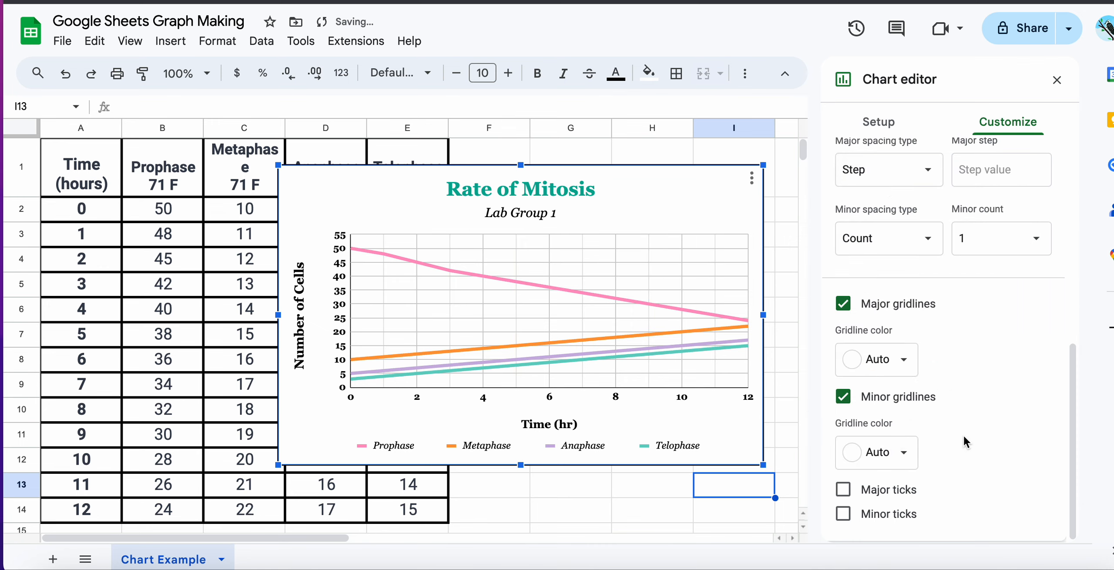
{"action": "scroll", "coordinate": [962, 435], "scroll_direction": "up", "scroll_amount": 3}
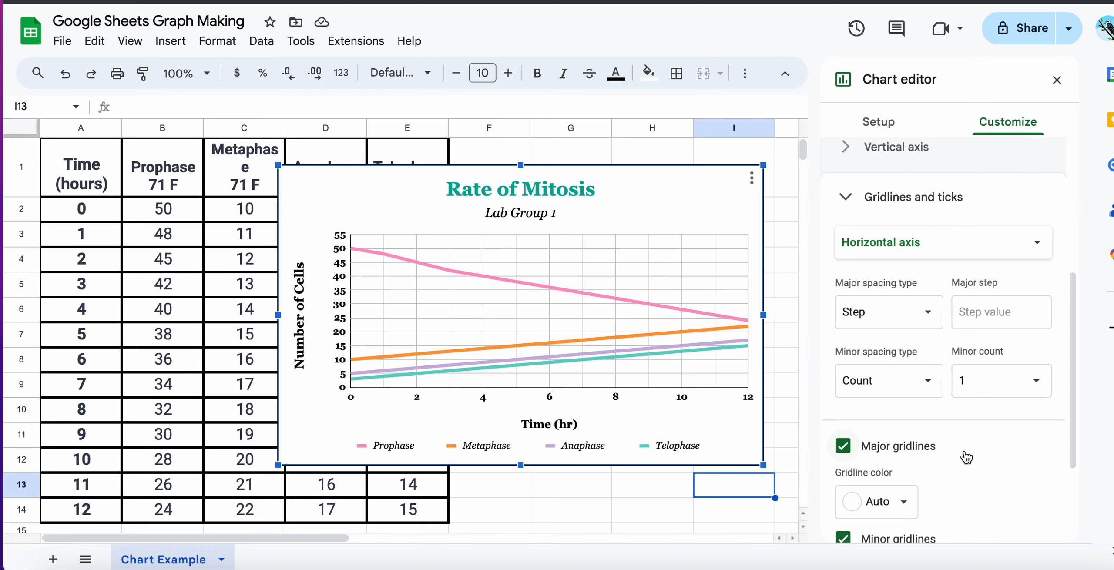
Review the remaining gridline and tick options of the horizontal axis and the border color in the chart style settings.
{"action": "scroll", "coordinate": [973, 489], "scroll_direction": "down", "scroll_amount": 3}
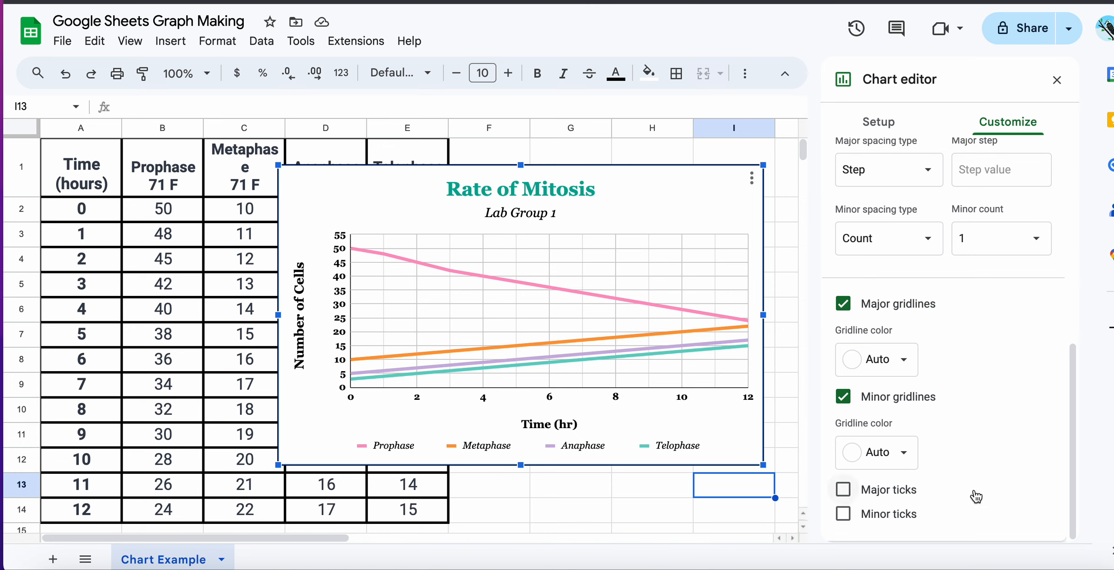
{"action": "scroll", "coordinate": [976, 496], "scroll_direction": "up", "scroll_amount": 4}
{"action": "left_click", "coordinate": [853, 243]}
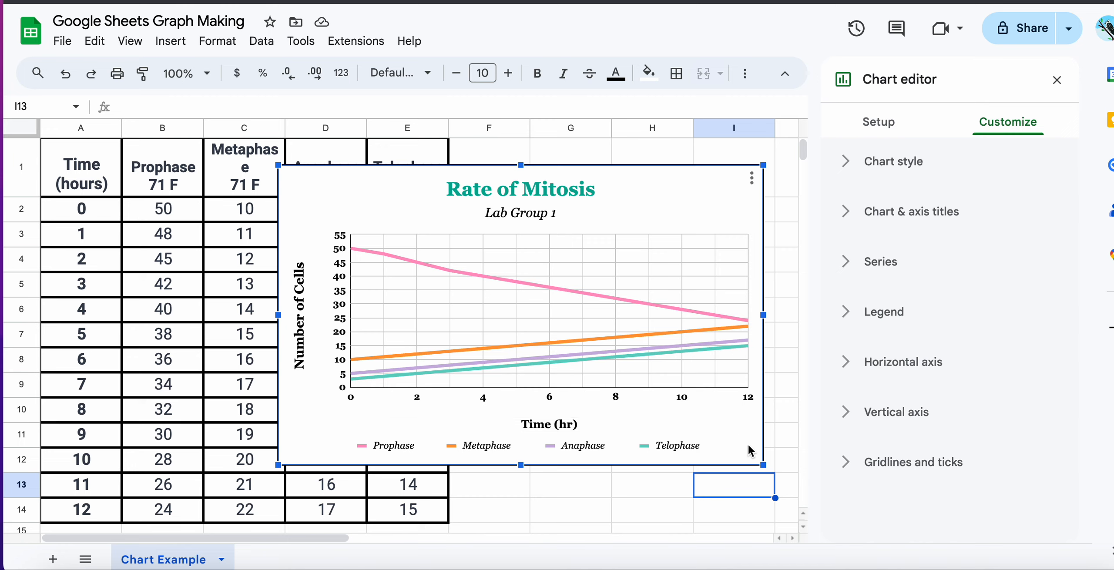
{"action": "left_click", "coordinate": [846, 166]}
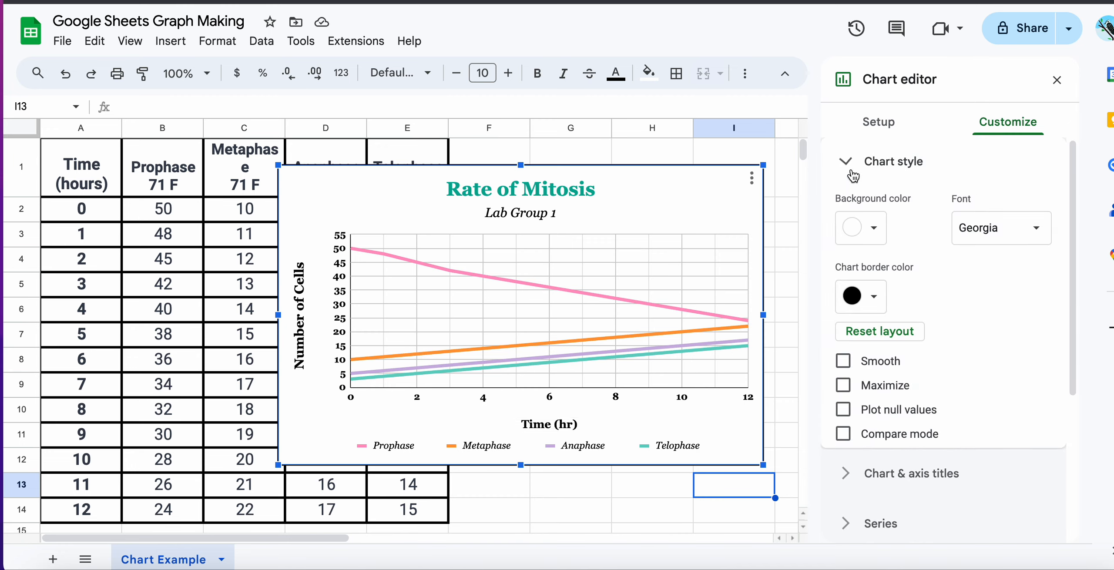
{"action": "left_click", "coordinate": [874, 304]}
{"action": "left_click", "coordinate": [875, 305]}
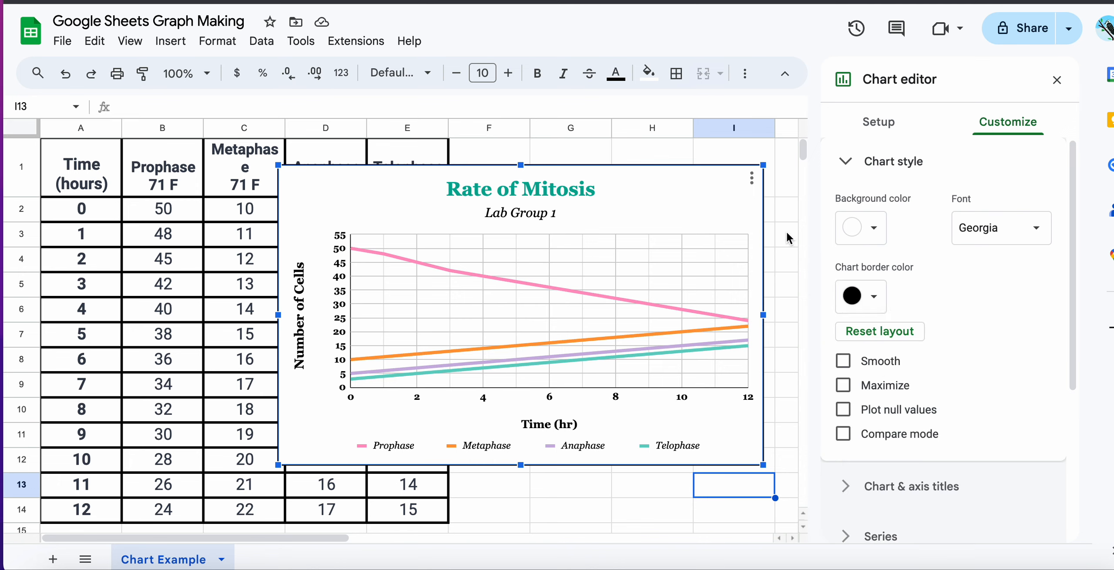
Close the chart style settings and leave chart editing, selecting empty cell G13 below the chart.
{"action": "left_click", "coordinate": [843, 171]}
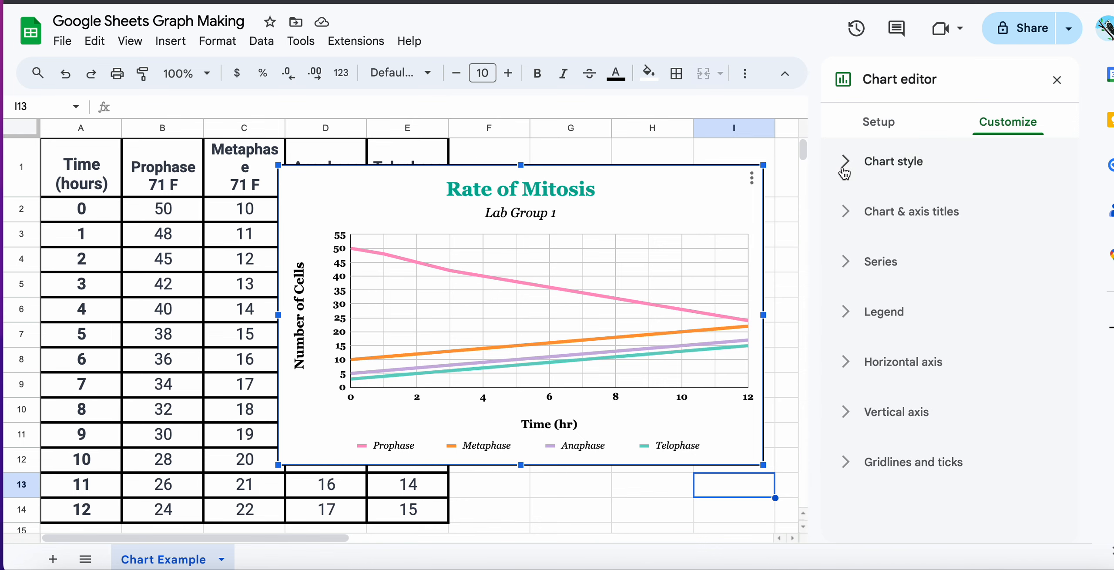
{"action": "left_click", "coordinate": [653, 513]}
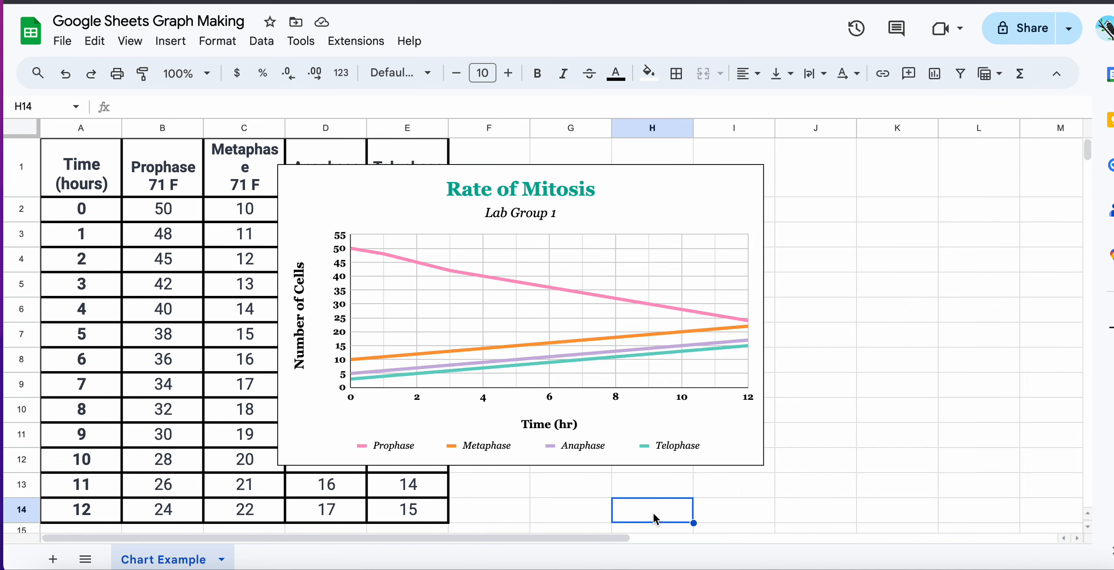
{"action": "left_click", "coordinate": [563, 494]}
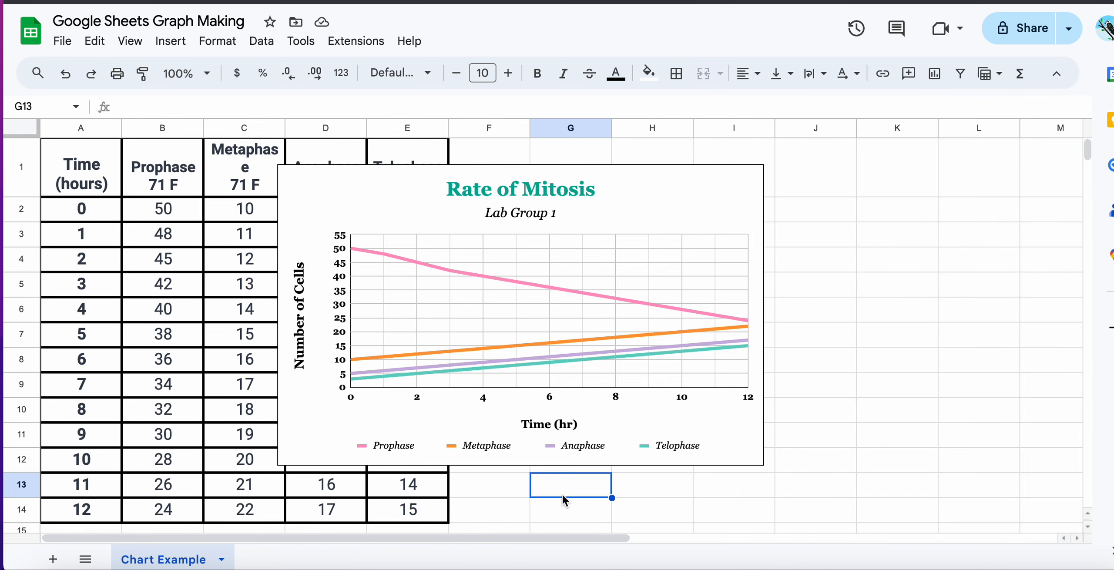